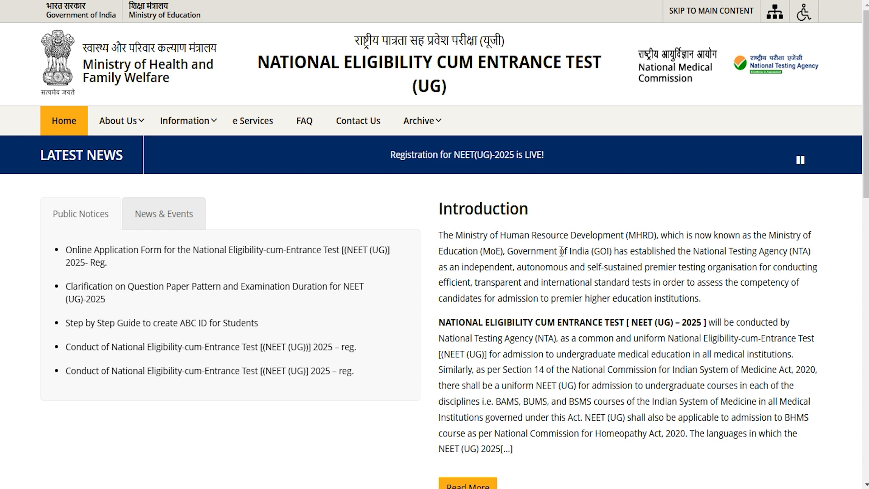
# - Look over the NEET (UG) home page, including the public notices, introduction and Candidate Activity section
pyautogui.scroll(-6, 471, 308)
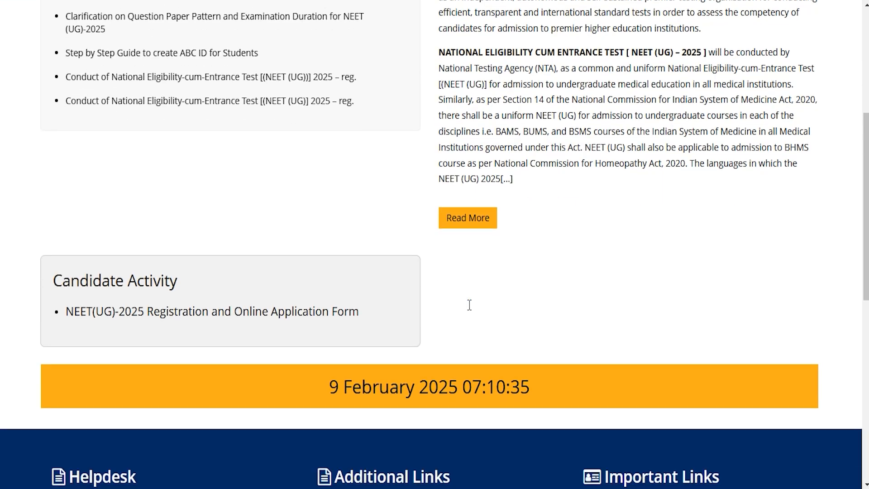
pyautogui.scroll(6, 468, 306)
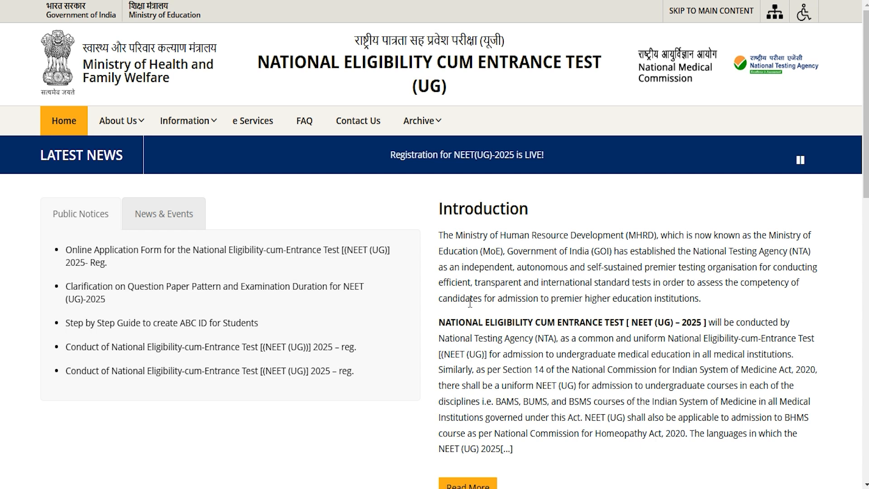
pyautogui.scroll(-7, 470, 302)
pyautogui.scroll(7, 469, 303)
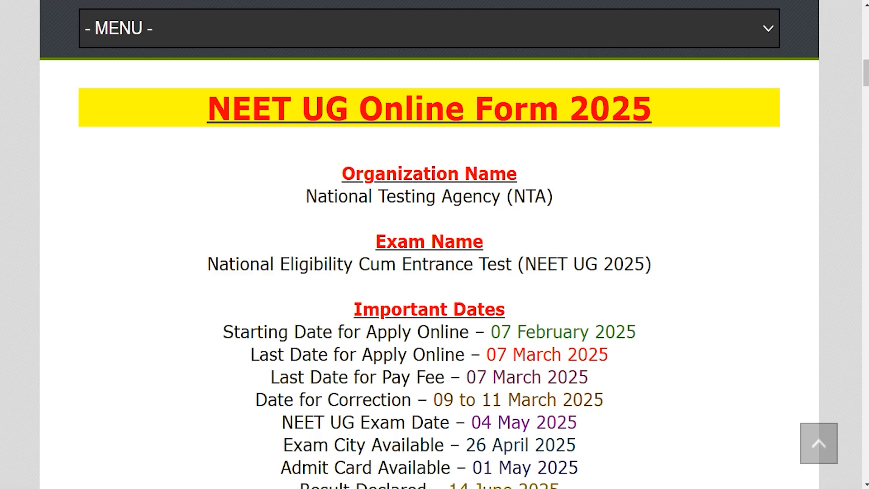
# - Switch to the NEET UG Online Form 2025 article and review its title, organization name and exam name
pyautogui.click(286, 73)
pyautogui.moveTo(235, 107); pyautogui.dragTo(625, 113)
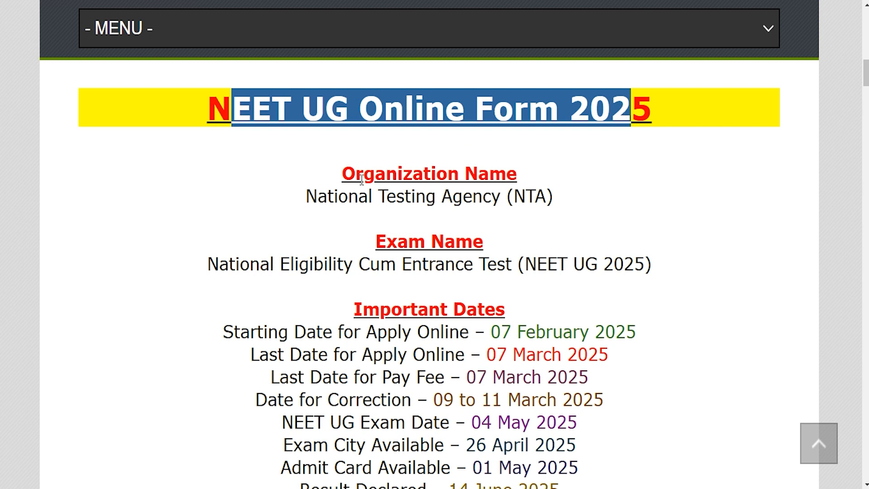
pyautogui.moveTo(319, 196); pyautogui.dragTo(484, 194)
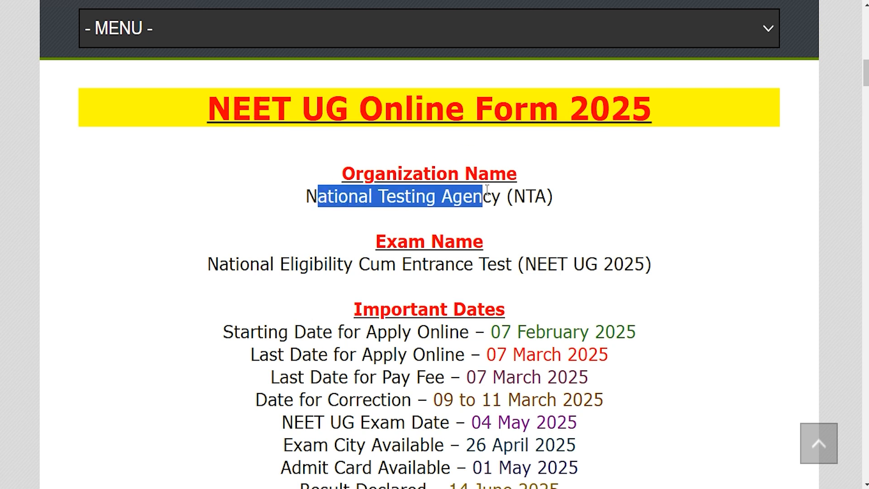
pyautogui.moveTo(235, 265); pyautogui.dragTo(643, 265)
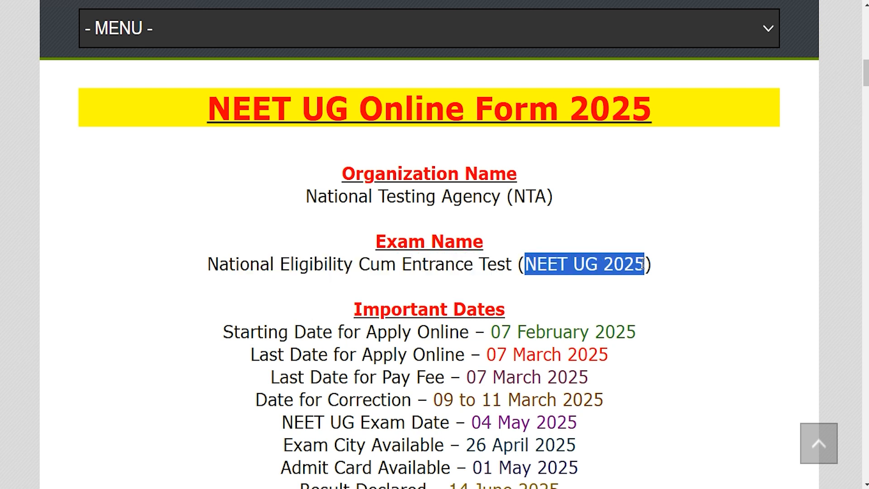
# - Review the online application start and end dates, the fee payment deadline and the correction dates under Important Dates
pyautogui.scroll(-1, 615, 255)
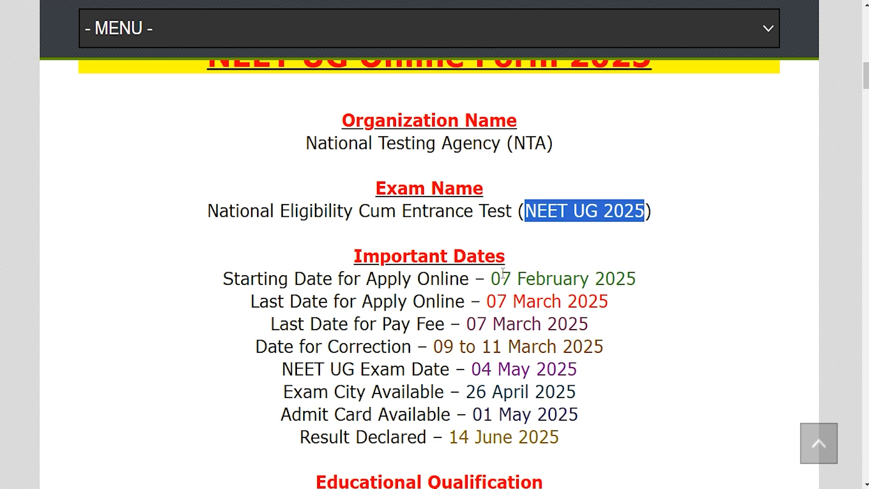
pyautogui.moveTo(491, 278); pyautogui.dragTo(636, 278)
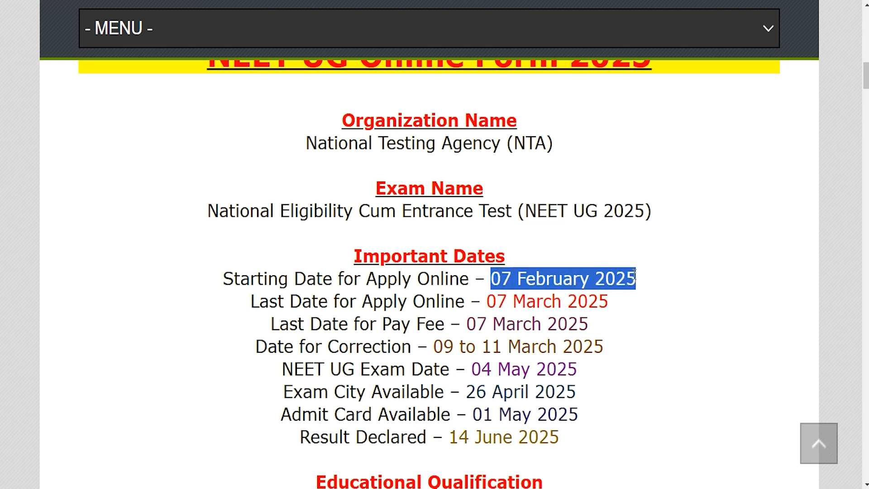
pyautogui.moveTo(485, 300); pyautogui.dragTo(609, 300)
pyautogui.scroll(-1, 431, 302)
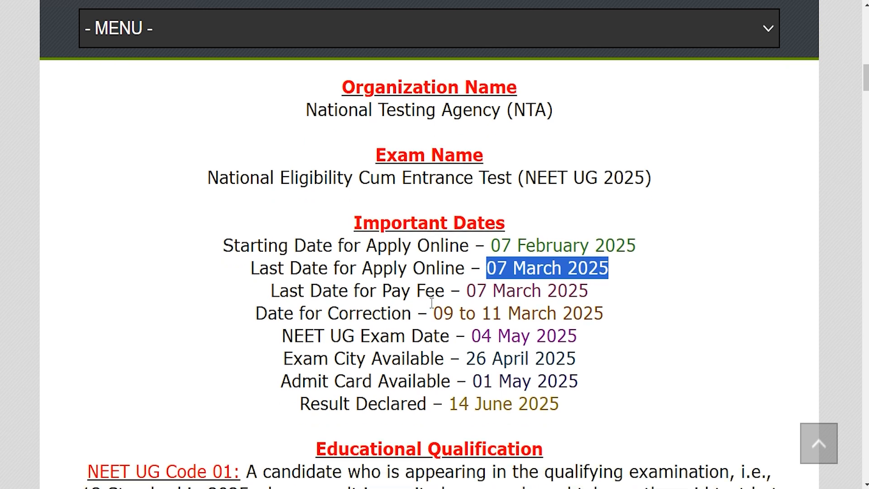
pyautogui.moveTo(467, 257); pyautogui.dragTo(588, 260)
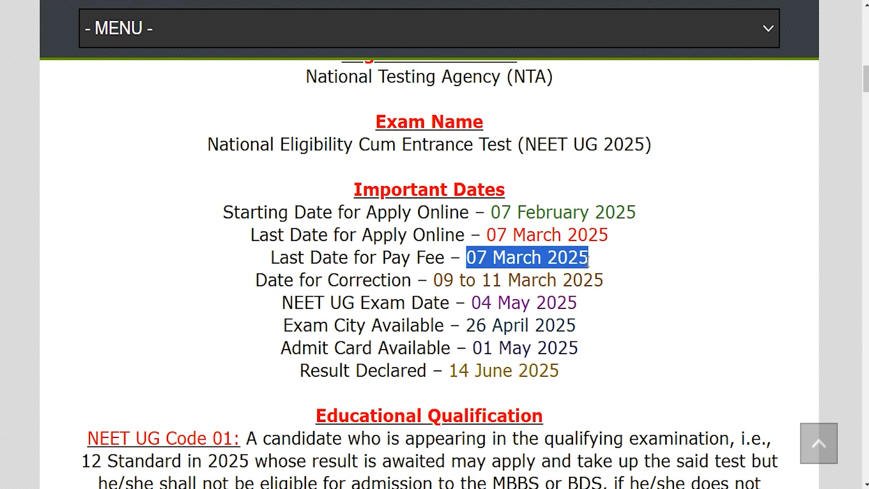
pyautogui.moveTo(434, 280); pyautogui.dragTo(600, 280)
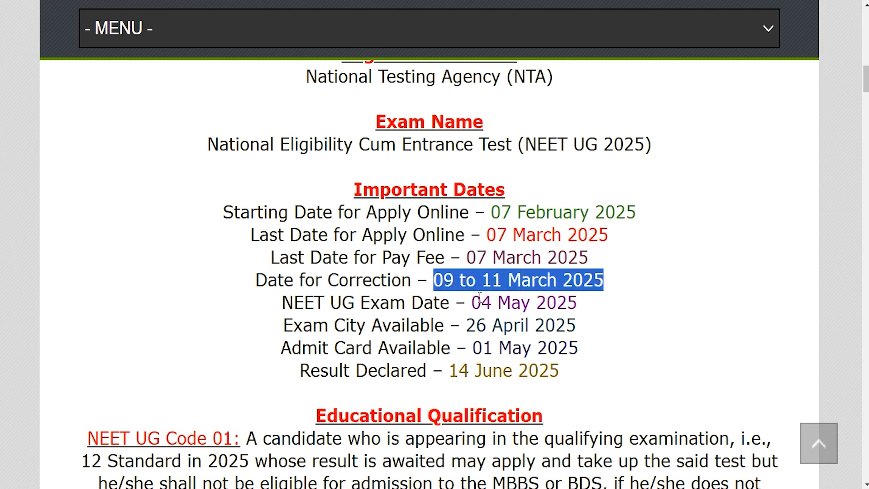
# - Review the exam date, exam city, admit card and result dates under Important Dates
pyautogui.moveTo(471, 302); pyautogui.dragTo(579, 299)
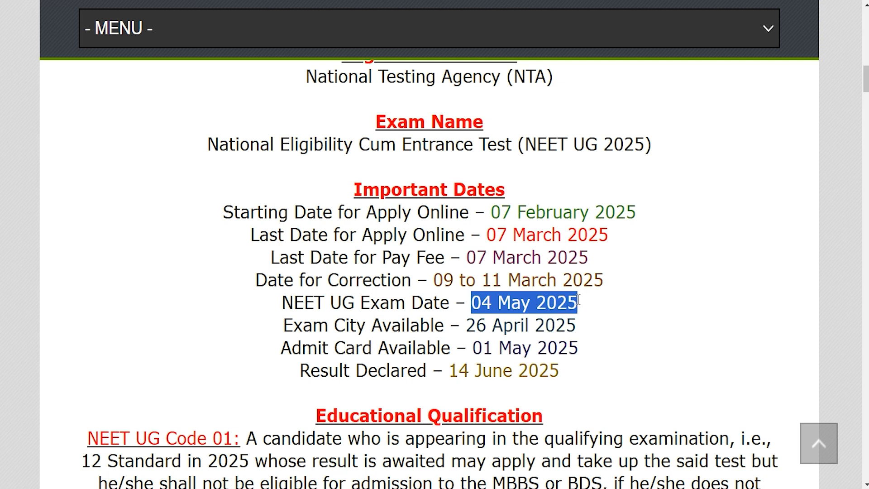
pyautogui.moveTo(475, 324); pyautogui.dragTo(563, 324)
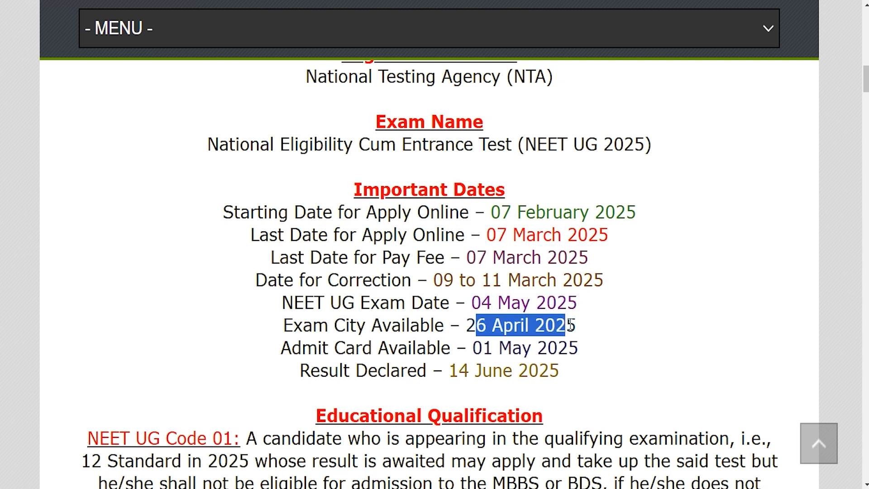
pyautogui.moveTo(482, 347); pyautogui.dragTo(569, 347)
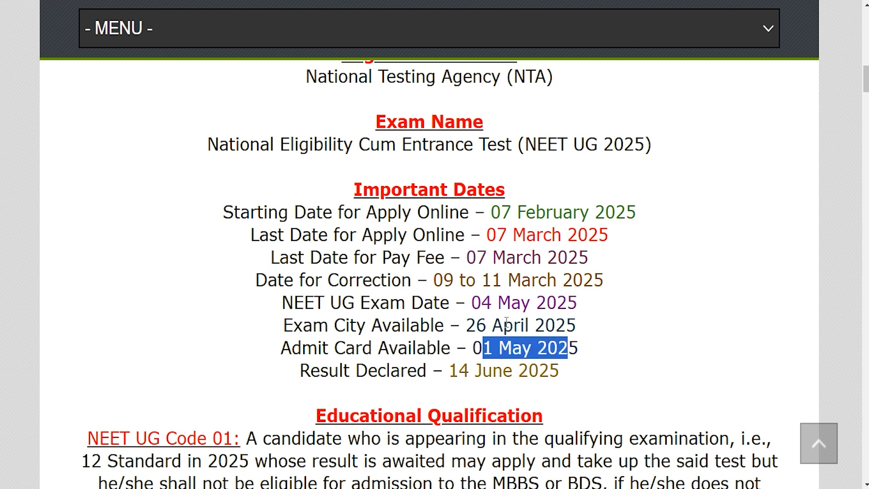
pyautogui.moveTo(482, 302); pyautogui.dragTo(565, 302)
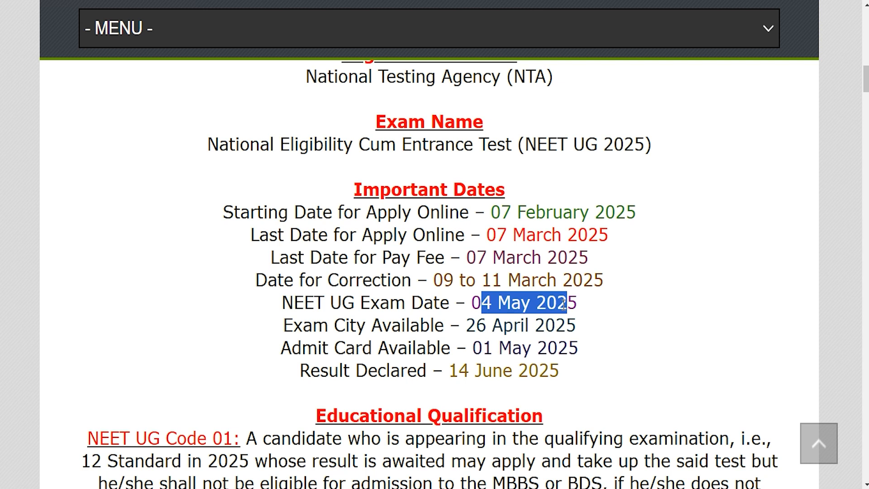
pyautogui.moveTo(455, 369); pyautogui.dragTo(548, 371)
# - Go past the educational qualification codes to the Age Limit section and check the minimum and maximum ages
pyautogui.scroll(-3, 420, 297)
pyautogui.scroll(-5, 421, 297)
pyautogui.scroll(-4, 357, 252)
pyautogui.scroll(-10, 357, 252)
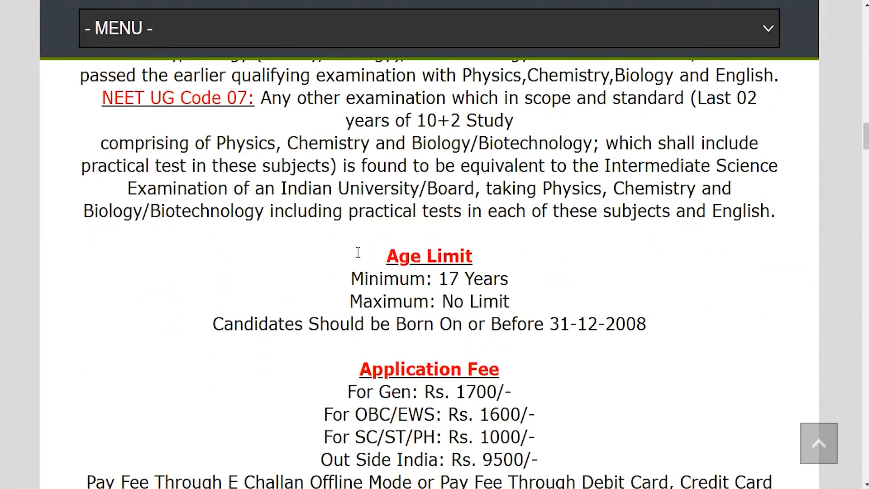
pyautogui.moveTo(399, 256); pyautogui.dragTo(502, 277)
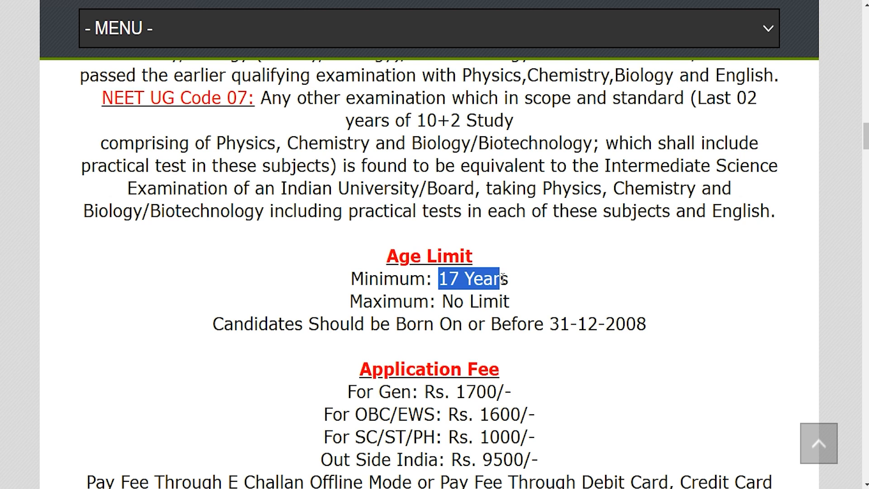
pyautogui.moveTo(372, 301); pyautogui.dragTo(509, 301)
# - Review the application fees for the Gen, OBC/EWS, SC/ST/PH and Out Side India categories
pyautogui.scroll(-1, 509, 299)
pyautogui.scroll(-4, 509, 299)
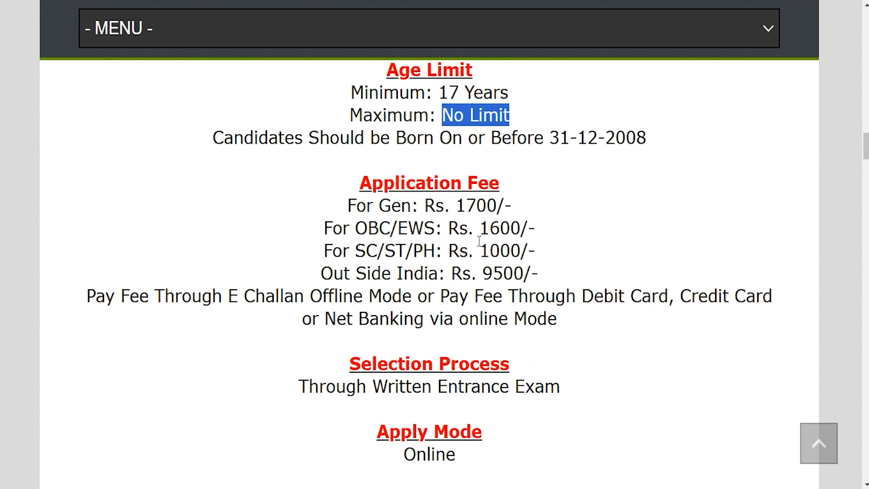
pyautogui.click(389, 205)
pyautogui.moveTo(456, 204); pyautogui.dragTo(504, 205)
pyautogui.moveTo(365, 228); pyautogui.dragTo(501, 227)
pyautogui.moveTo(377, 250); pyautogui.dragTo(520, 250)
pyautogui.moveTo(333, 273); pyautogui.dragTo(413, 273)
pyautogui.moveTo(484, 273); pyautogui.dragTo(530, 273)
# - Review the selection process, apply mode, official website and Important Links sections of the article
pyautogui.scroll(-2, 392, 291)
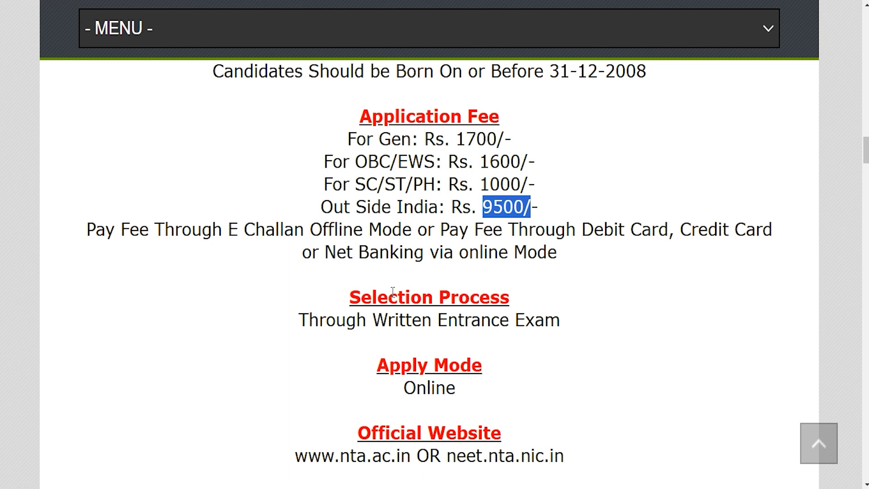
pyautogui.scroll(-3, 392, 291)
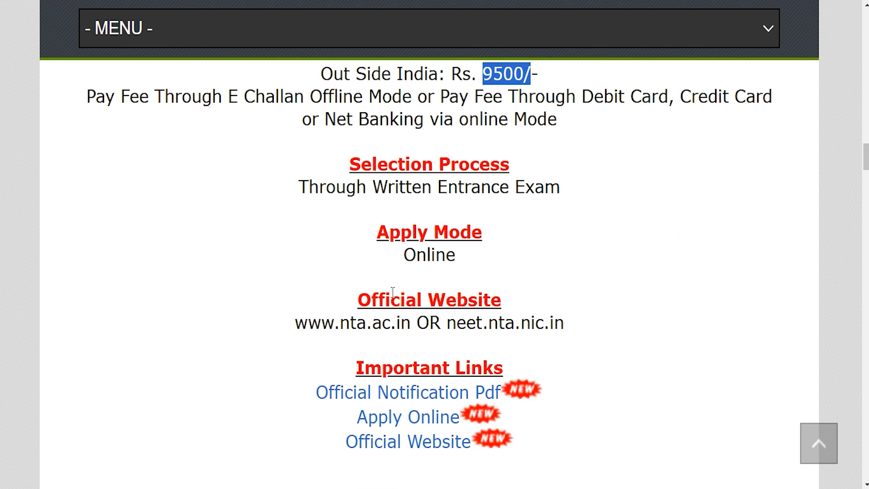
pyautogui.moveTo(404, 255); pyautogui.dragTo(456, 258)
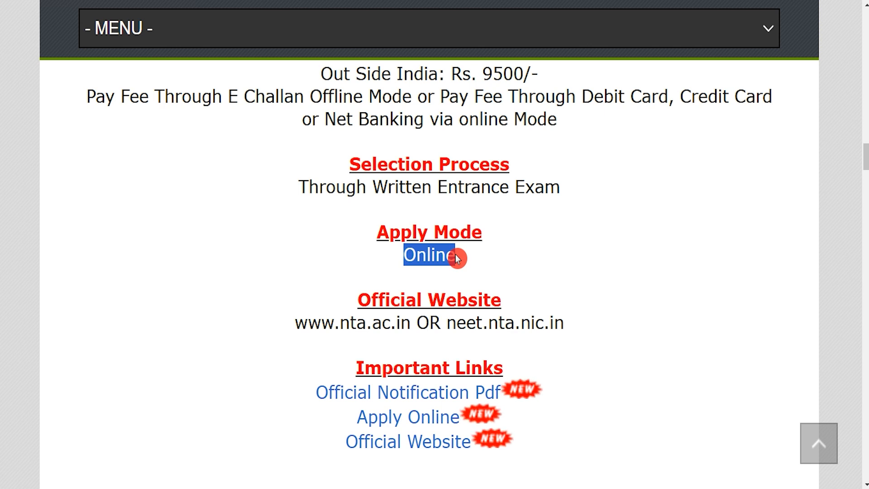
pyautogui.scroll(-1, 455, 257)
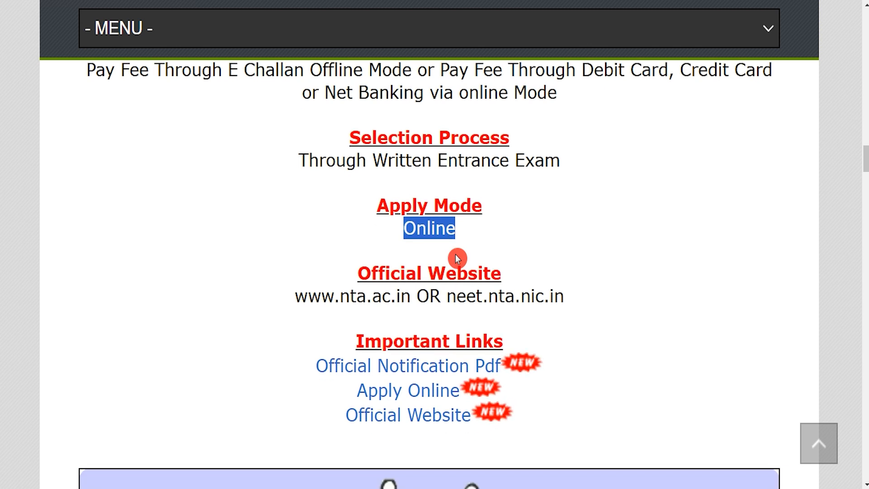
pyautogui.moveTo(369, 337); pyautogui.dragTo(493, 342)
# - Open the official notification PDF and look through its table of contents, appendix and annexure lists and abbreviations
pyautogui.moveTo(313, 368); pyautogui.dragTo(535, 397)
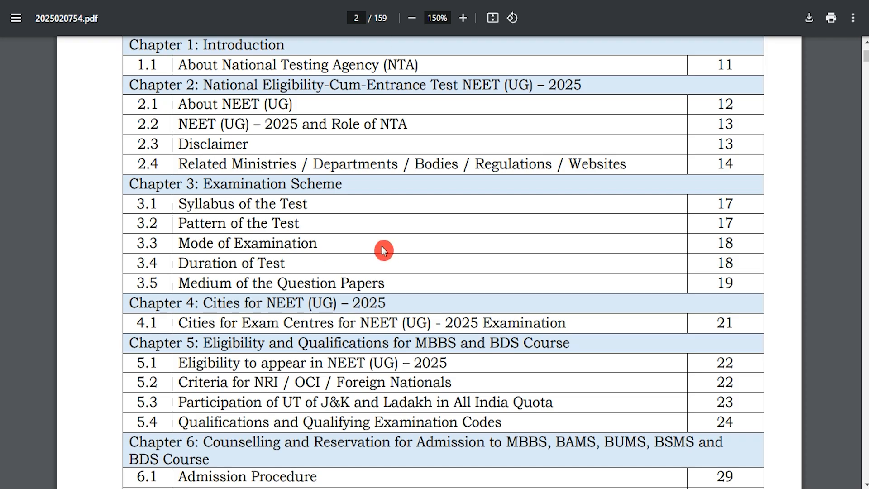
pyautogui.scroll(15, 380, 244)
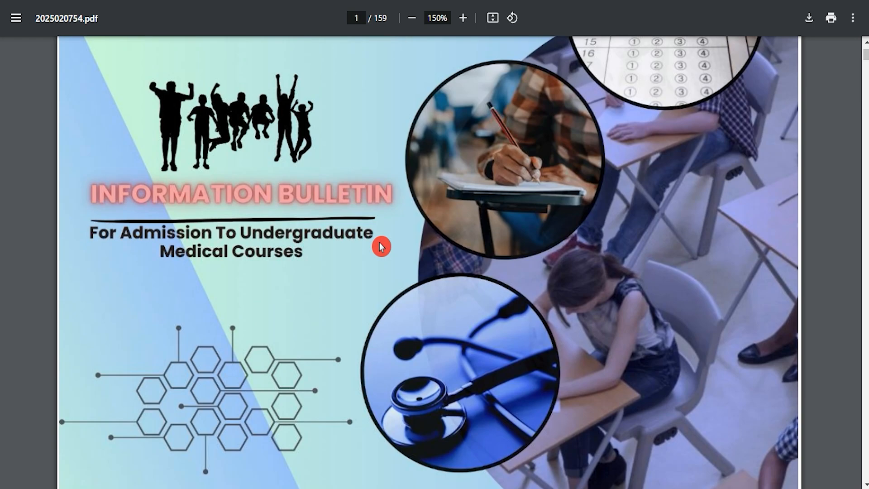
pyautogui.scroll(-20, 380, 244)
pyautogui.scroll(-20, 380, 242)
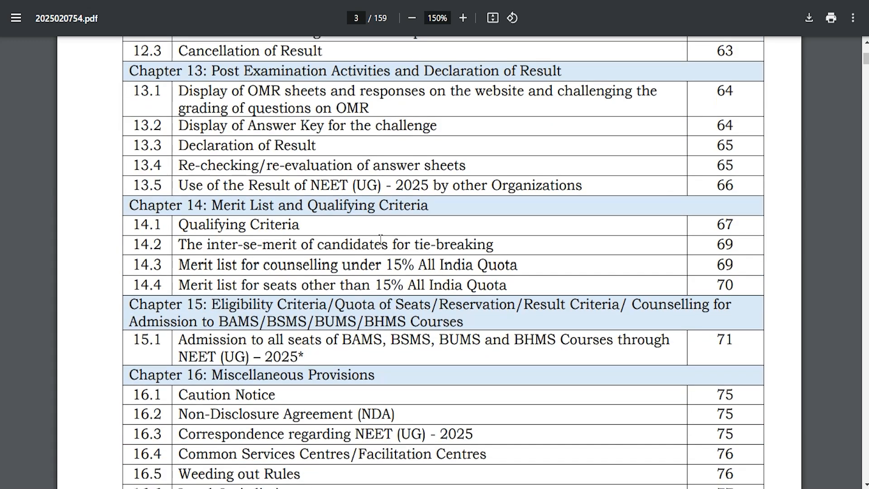
pyautogui.scroll(-20, 380, 241)
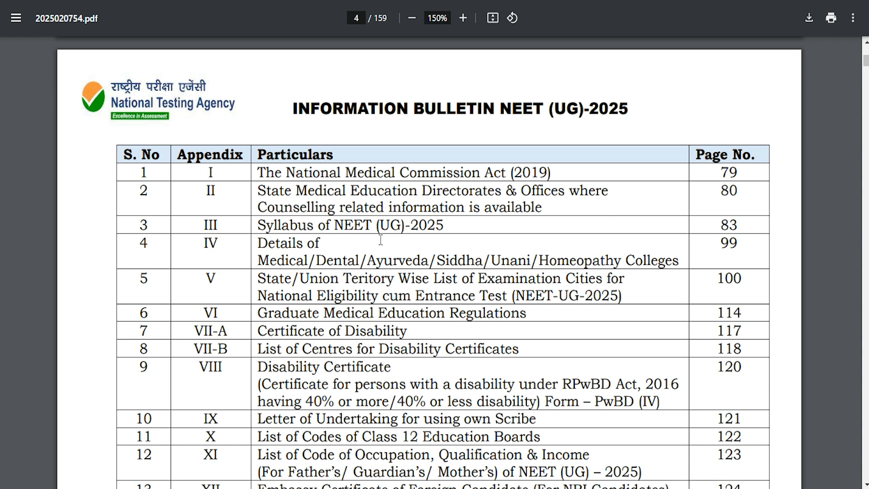
pyautogui.scroll(-9, 380, 239)
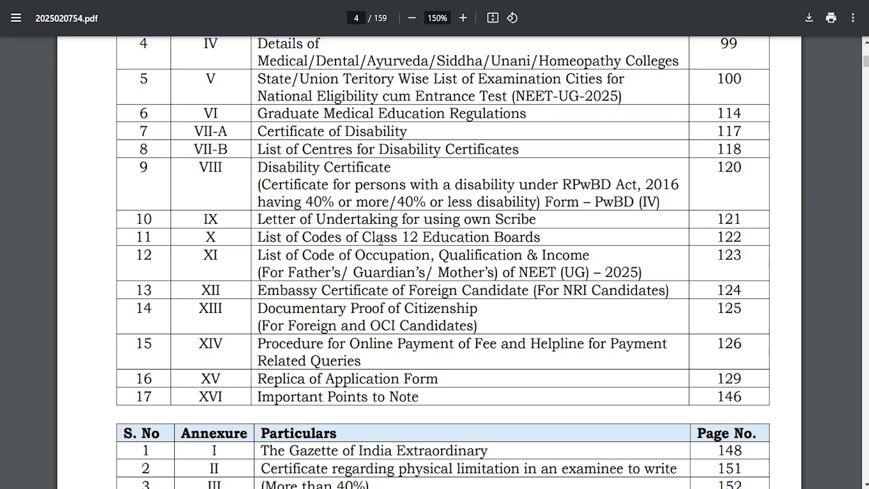
pyautogui.scroll(-3, 380, 239)
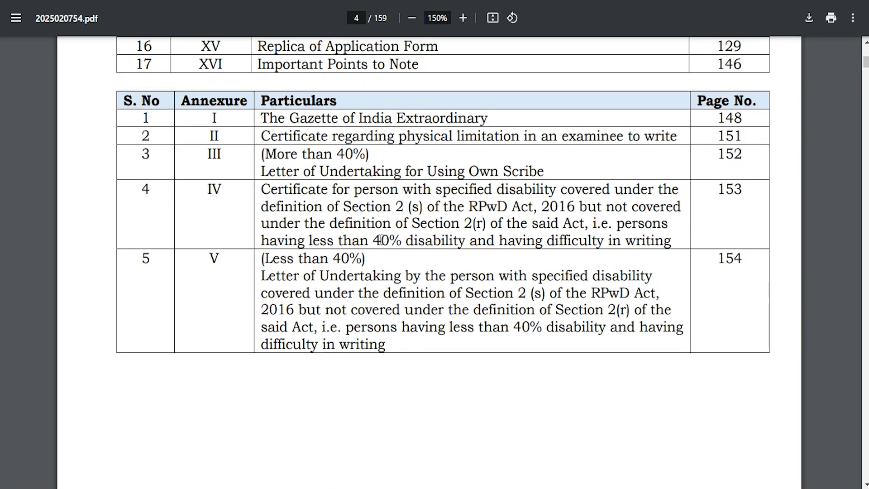
pyautogui.scroll(-9, 380, 239)
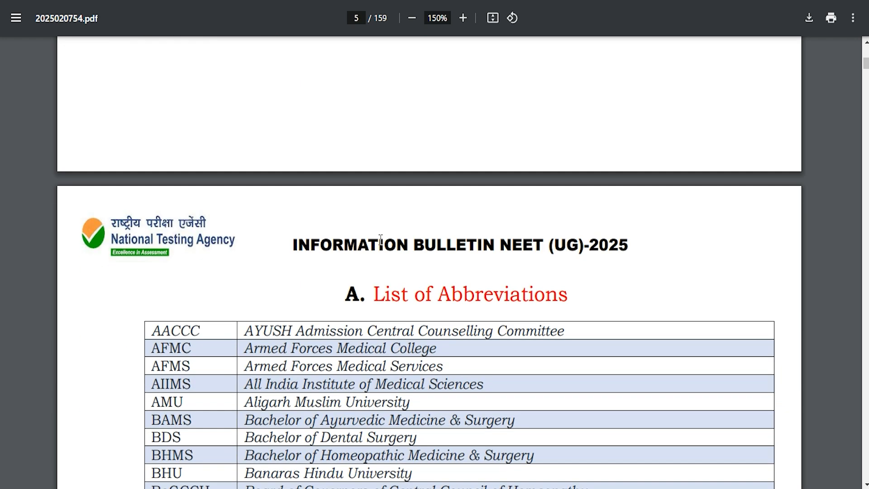
pyautogui.scroll(-1, 380, 239)
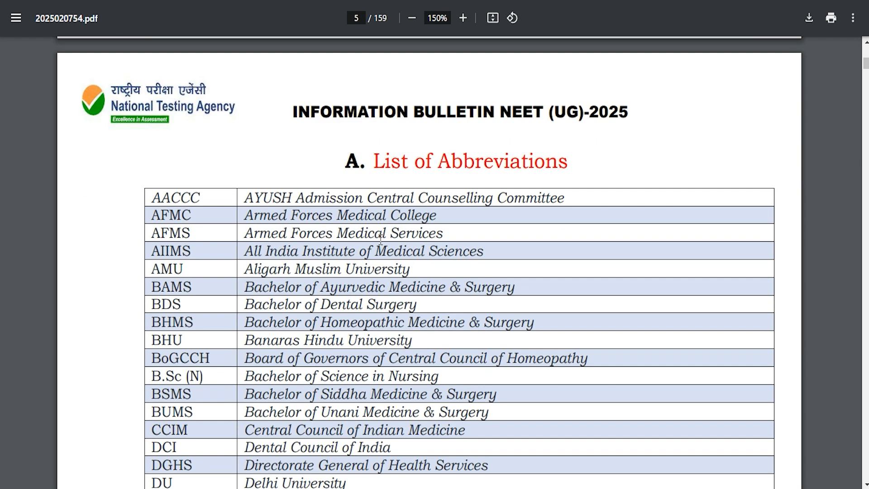
pyautogui.scroll(-15, 380, 239)
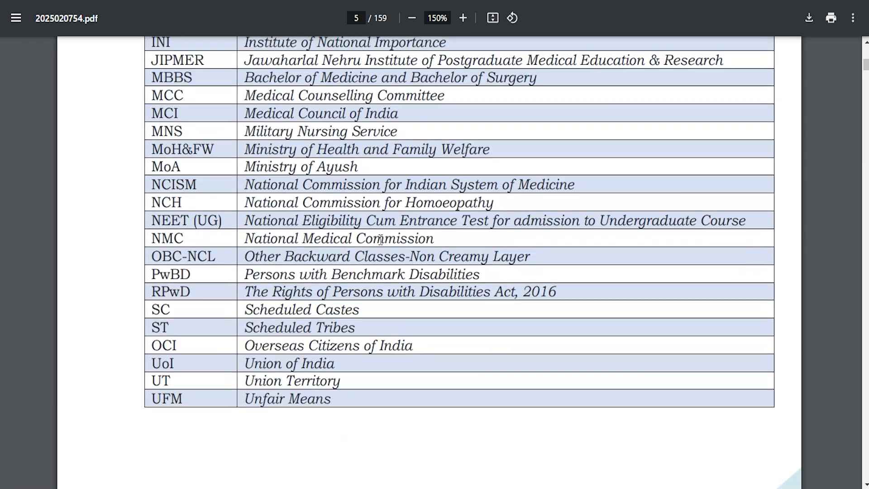
# - Examine the Important Dates and Fee Detail table on page 6 of the information bulletin
pyautogui.scroll(-8, 380, 240)
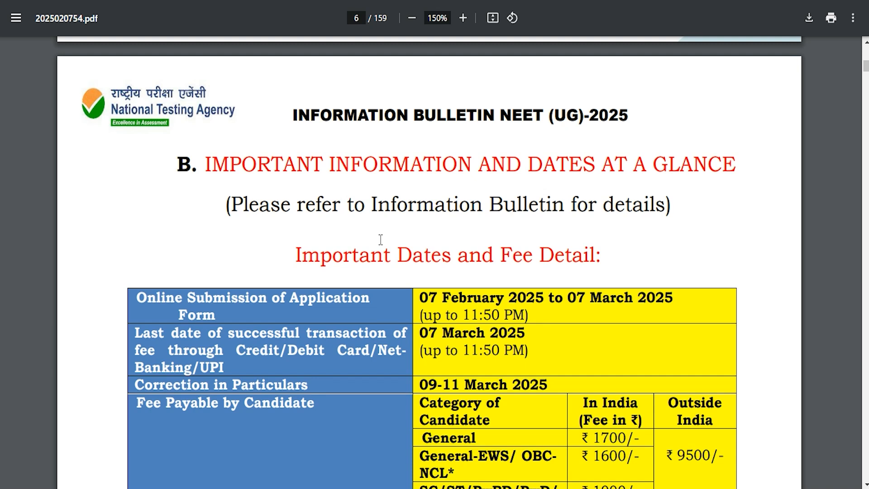
pyautogui.scroll(-3, 380, 239)
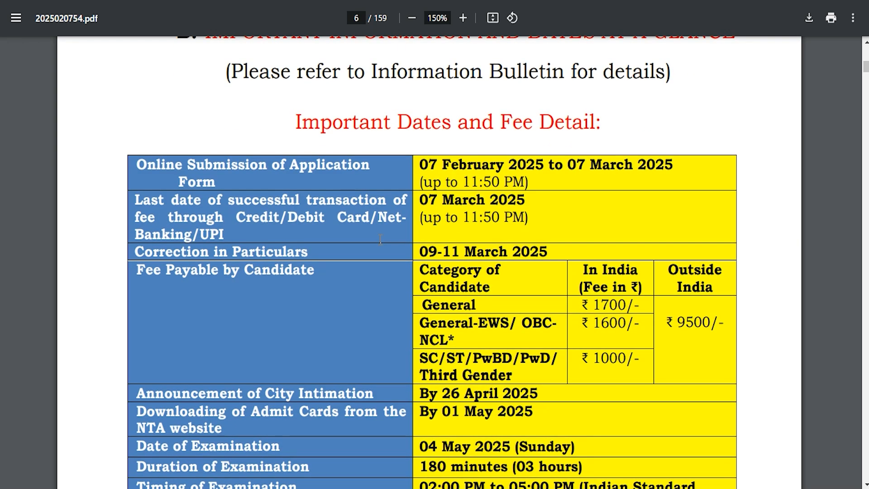
pyautogui.scroll(-4, 380, 238)
pyautogui.scroll(4, 380, 240)
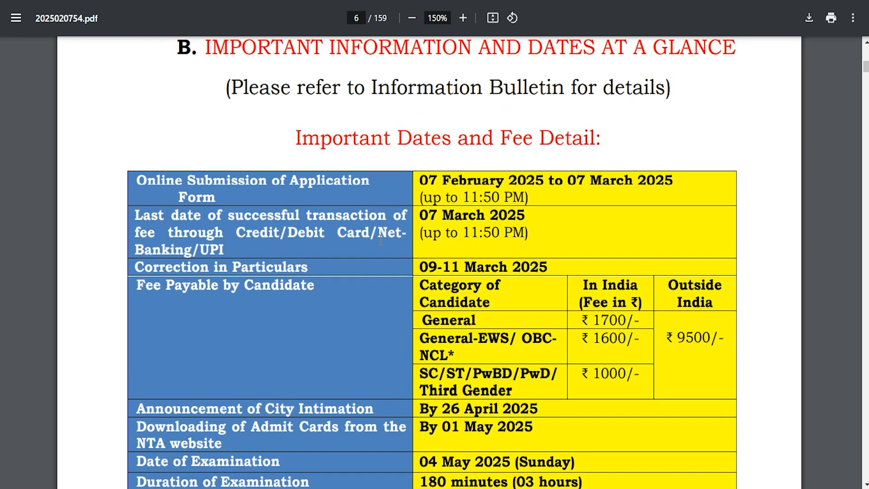
pyautogui.scroll(1, 380, 239)
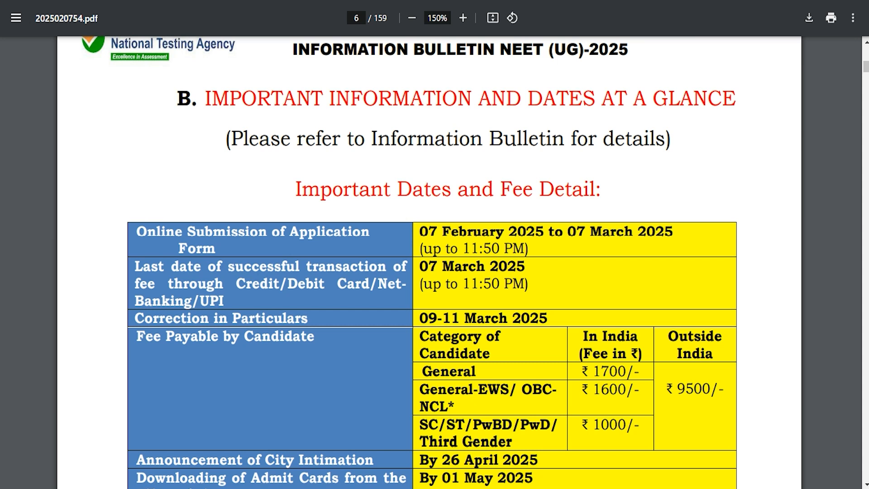
# - Return to the article and open the NEET (UG) 2025 application portal through its Apply Online link
pyautogui.click(298, 1)
pyautogui.moveTo(338, 390); pyautogui.dragTo(458, 398)
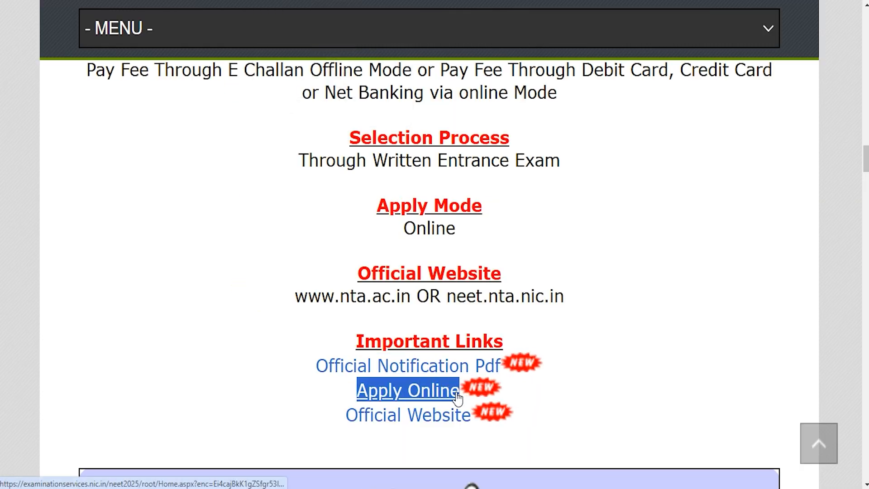
pyautogui.click(426, 395)
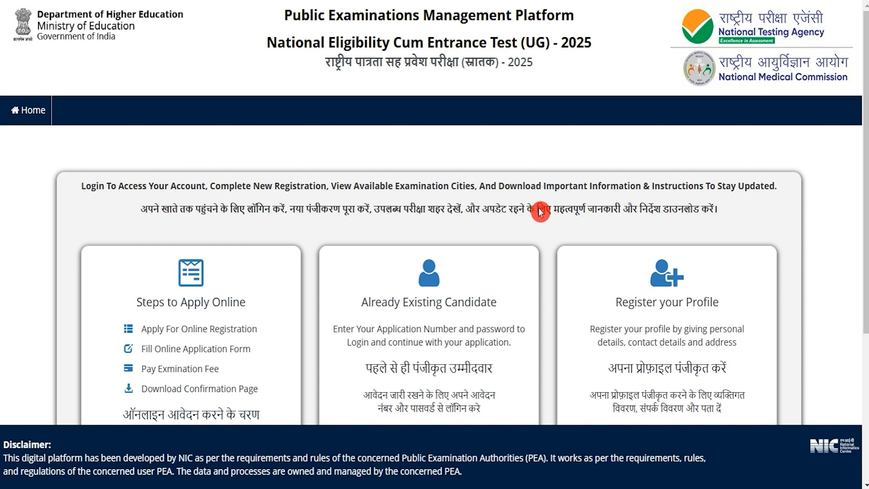
pyautogui.scroll(-3, 539, 211)
pyautogui.scroll(-1, 540, 211)
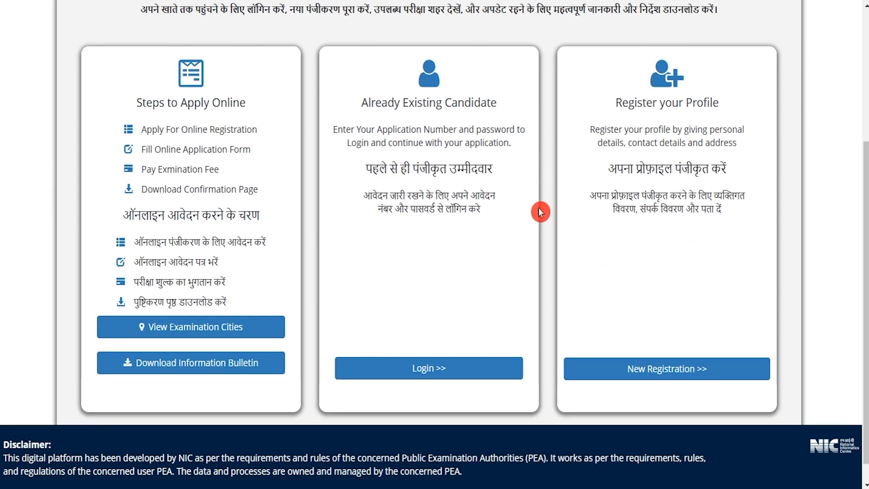
# - Open the Already Existing Candidate login page and review its application number, password and CAPTCHA fields
pyautogui.moveTo(373, 101); pyautogui.dragTo(481, 101)
pyautogui.click(441, 372)
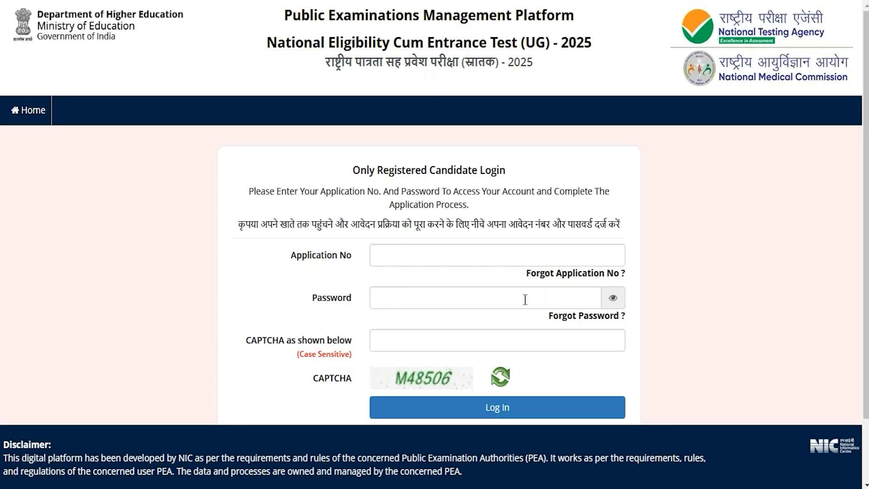
pyautogui.click(385, 253)
pyautogui.moveTo(333, 292); pyautogui.dragTo(364, 301)
pyautogui.click(383, 297)
pyautogui.moveTo(258, 339); pyautogui.dragTo(308, 344)
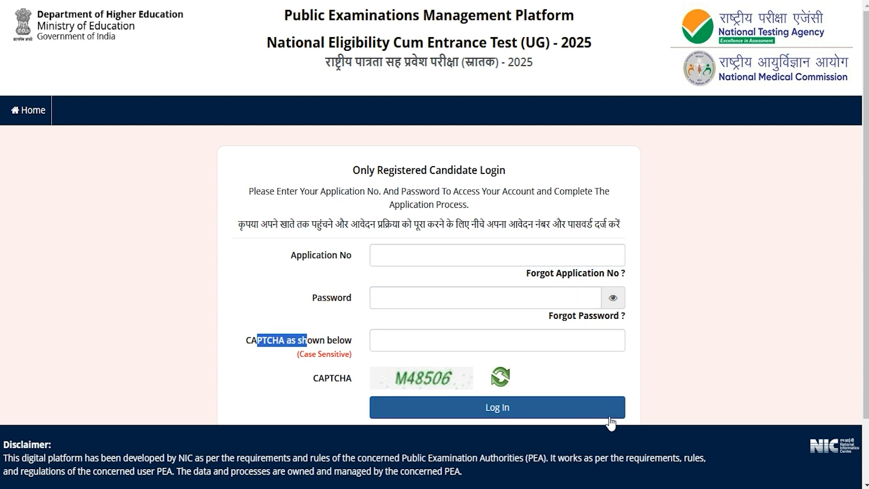
pyautogui.scroll(-2, 612, 423)
pyautogui.scroll(2, 565, 362)
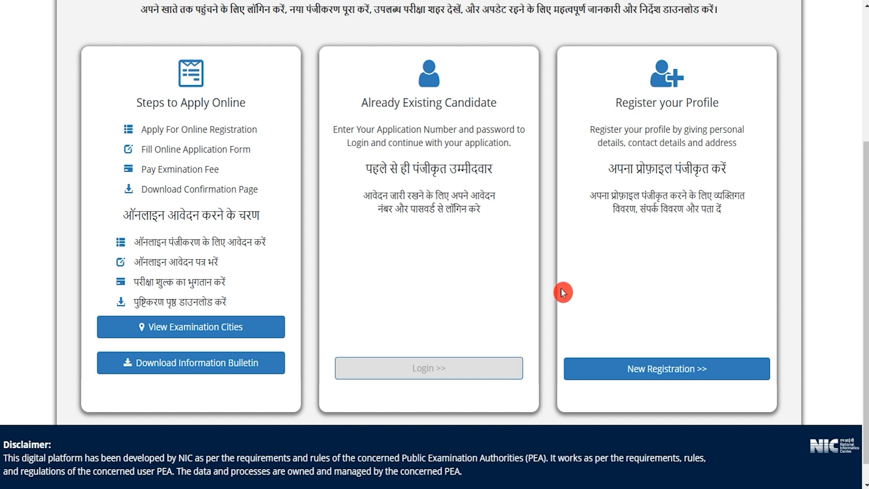
# - Start a new registration from Register your Profile and read through the instructions, examination fees and document file requirements
pyautogui.moveTo(626, 105); pyautogui.dragTo(710, 113)
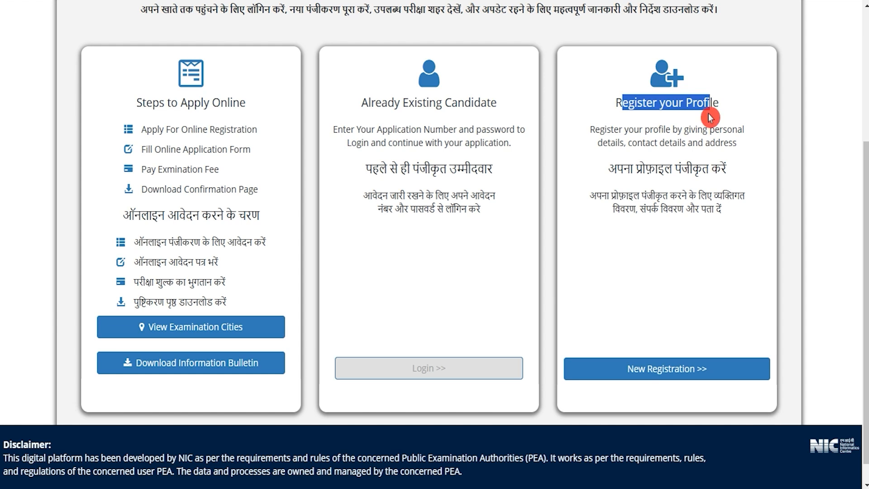
pyautogui.click(669, 370)
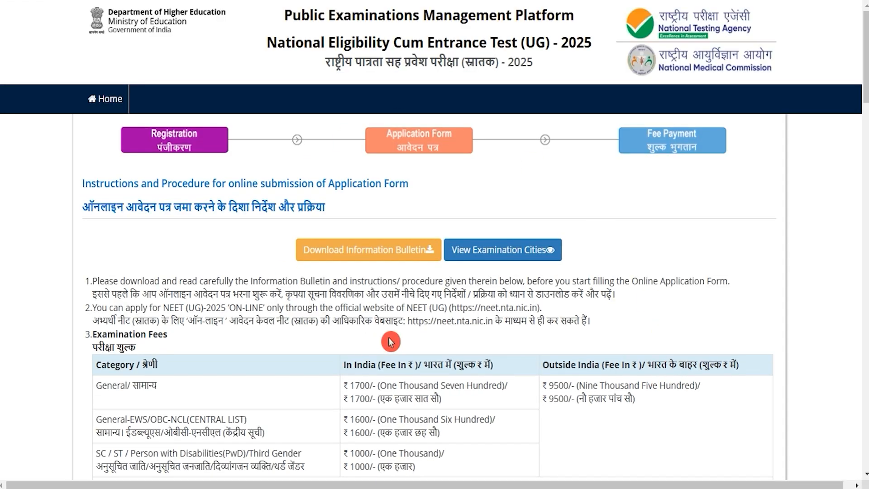
pyautogui.moveTo(113, 281); pyautogui.dragTo(295, 320)
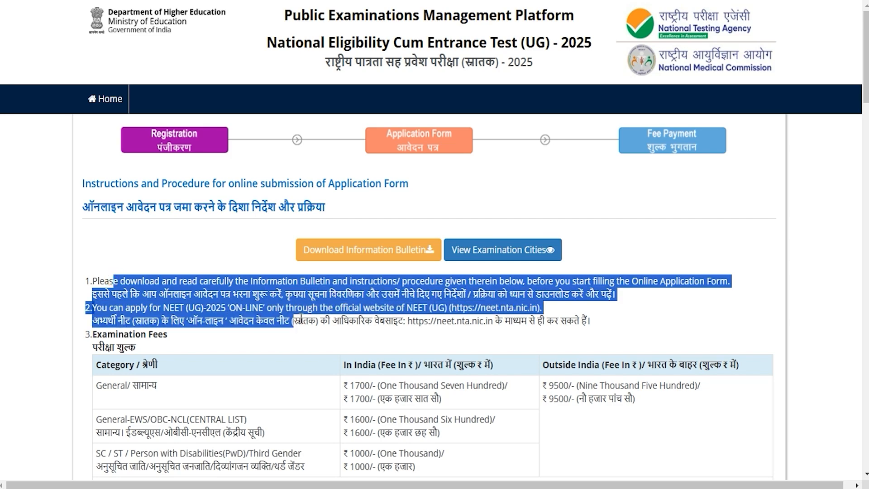
pyautogui.scroll(-3, 340, 279)
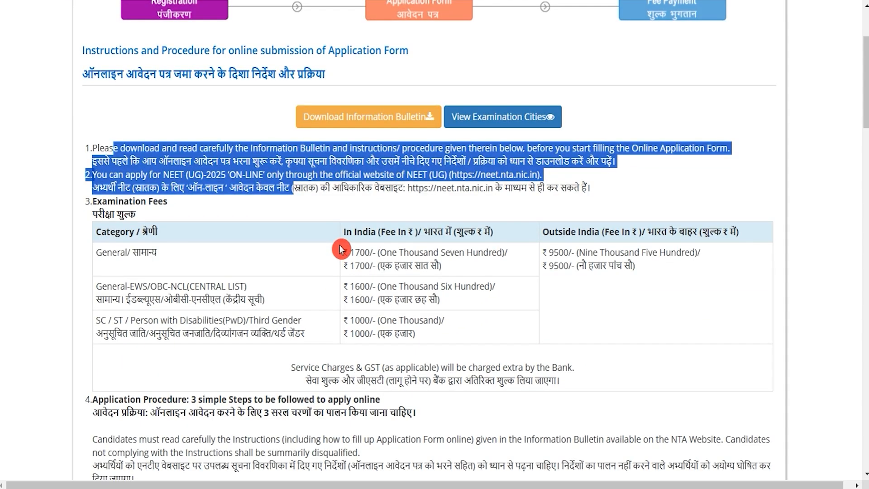
pyautogui.scroll(-20, 340, 248)
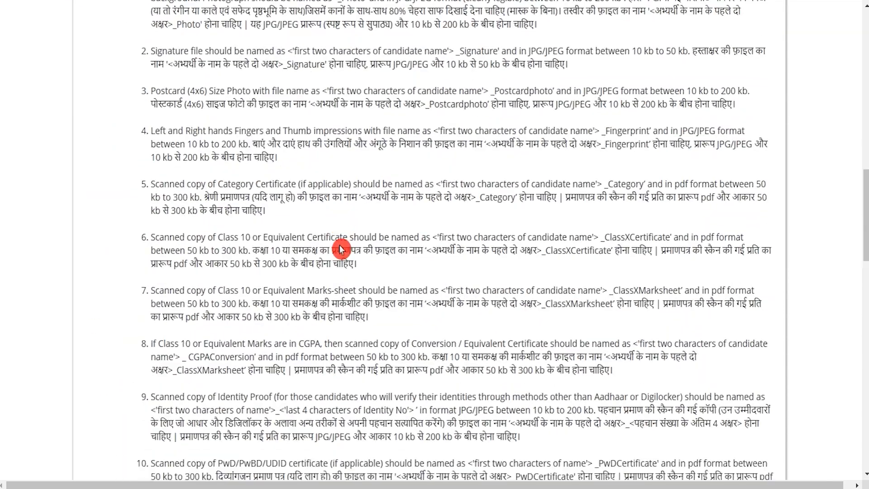
pyautogui.scroll(-10, 340, 248)
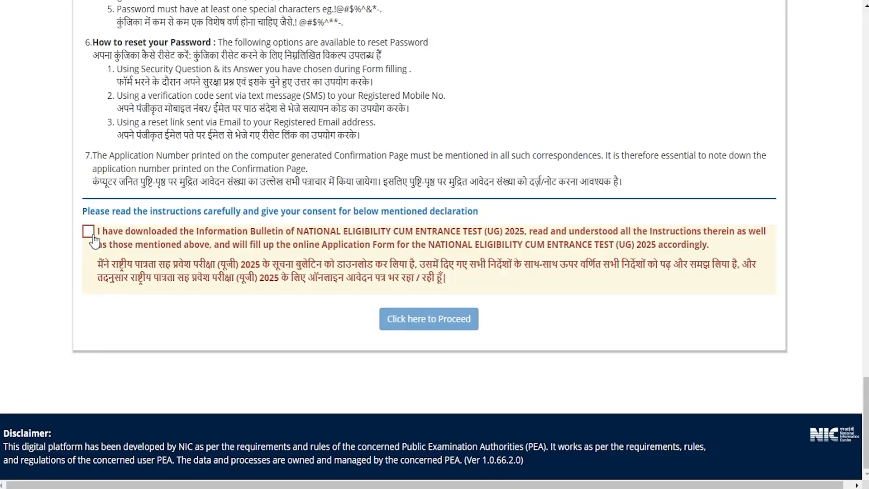
# - Accept the declaration on having read the Information Bulletin and instructions, and proceed to the registration form
pyautogui.click(89, 232)
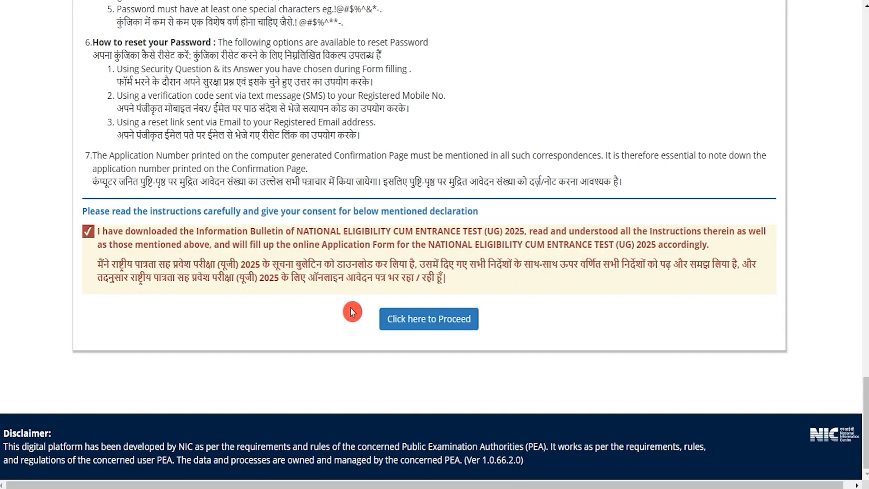
pyautogui.click(411, 320)
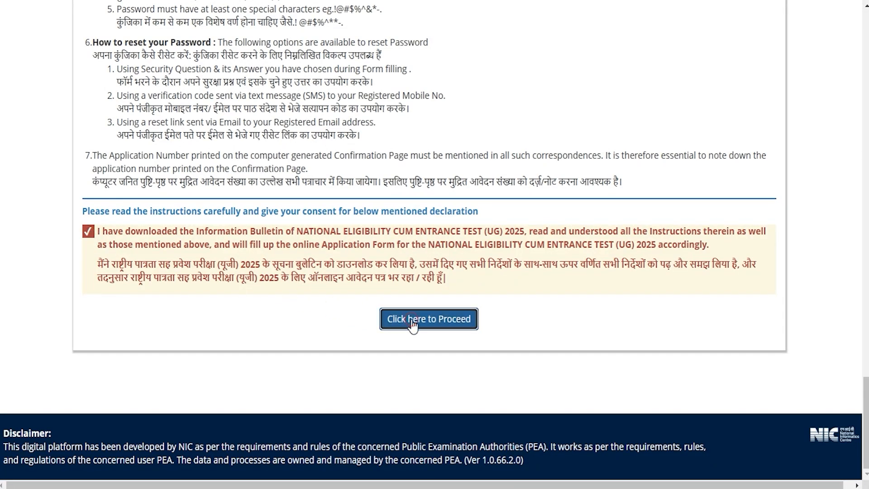
pyautogui.click(411, 321)
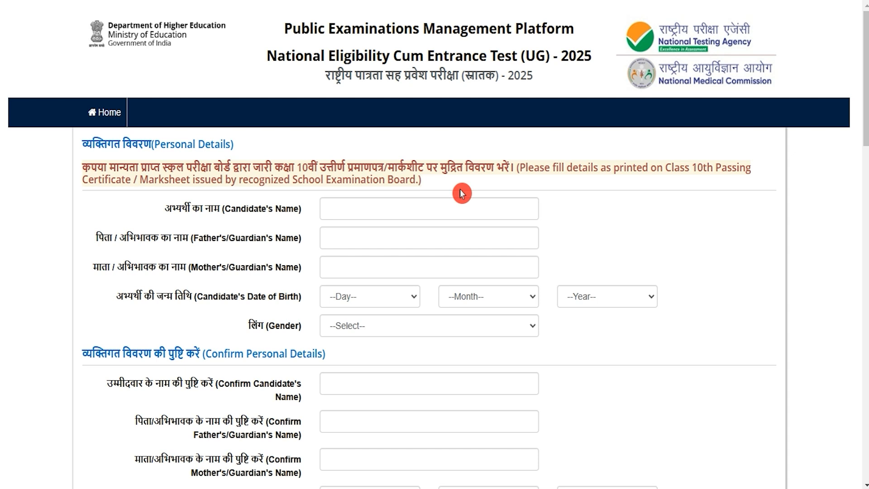
# - Enter the candidate's name and the father's/guardian's name in the Personal Details section
pyautogui.click(404, 202)
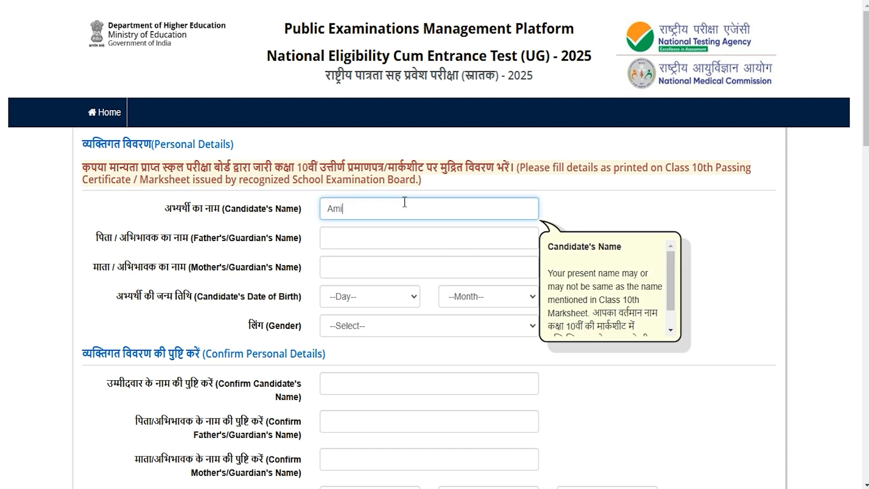
pyautogui.moveTo(136, 231); pyautogui.dragTo(258, 238)
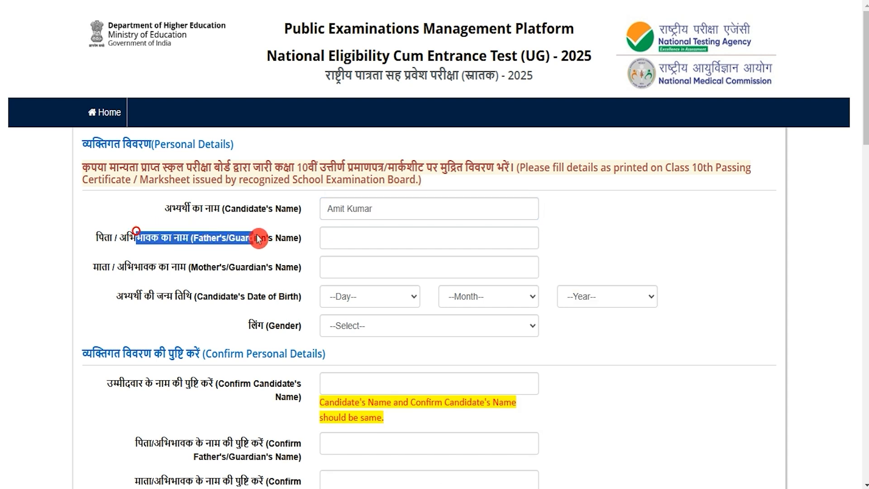
pyautogui.click(364, 242)
pyautogui.write('Rakesh')
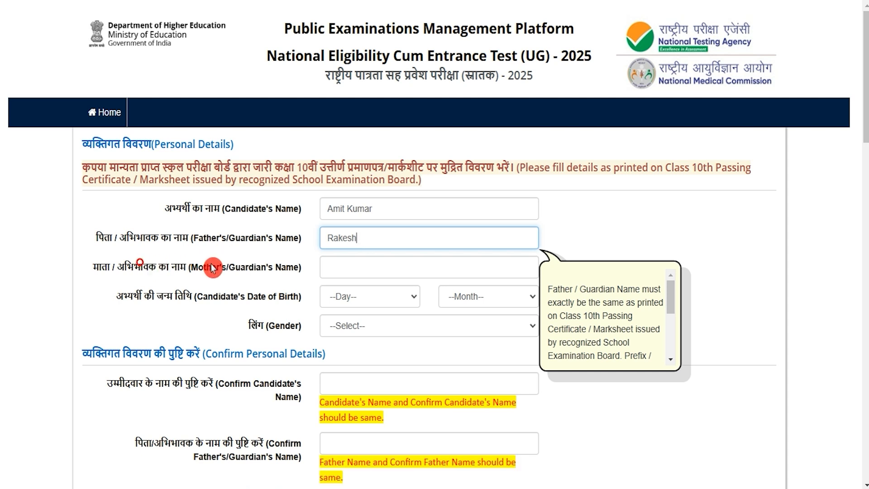
# - Select the candidate's day, month and year of birth and set the gender to Male in Personal Details
pyautogui.moveTo(204, 270); pyautogui.dragTo(250, 269)
pyautogui.click(331, 268)
pyautogui.moveTo(142, 297); pyautogui.dragTo(349, 297)
pyautogui.click(395, 297)
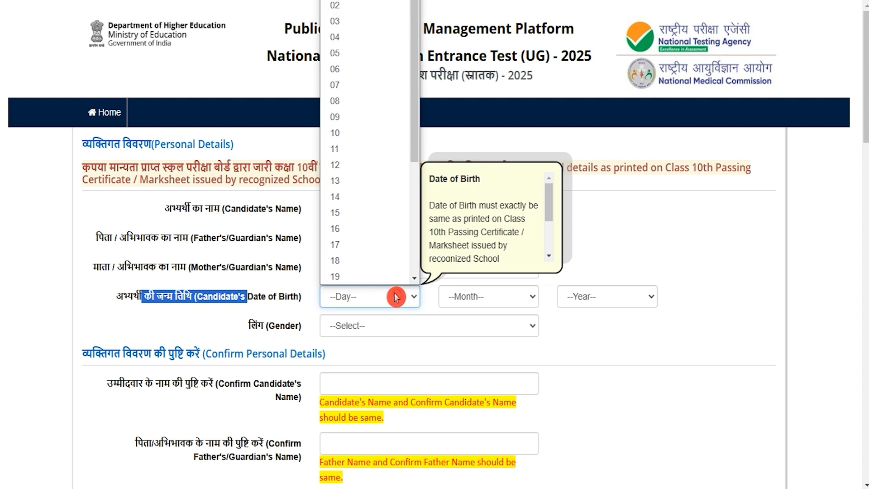
pyautogui.click(335, 181)
pyautogui.click(488, 297)
pyautogui.click(475, 248)
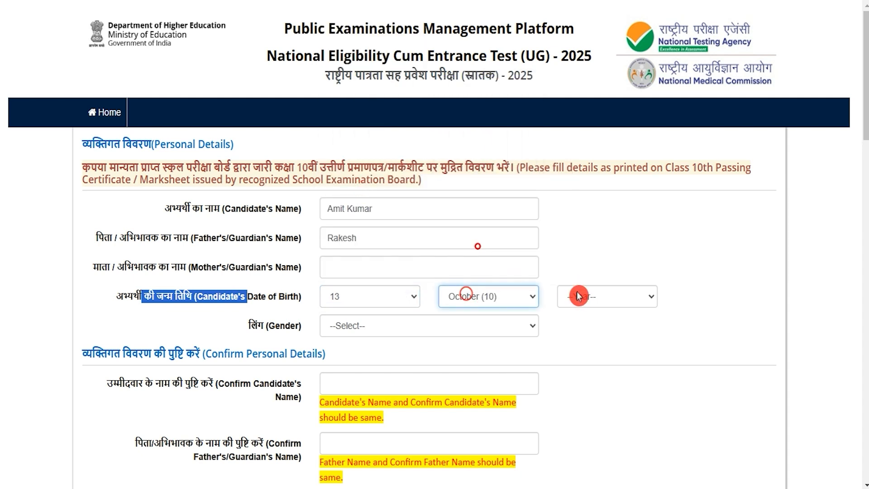
pyautogui.click(581, 294)
pyautogui.click(590, 251)
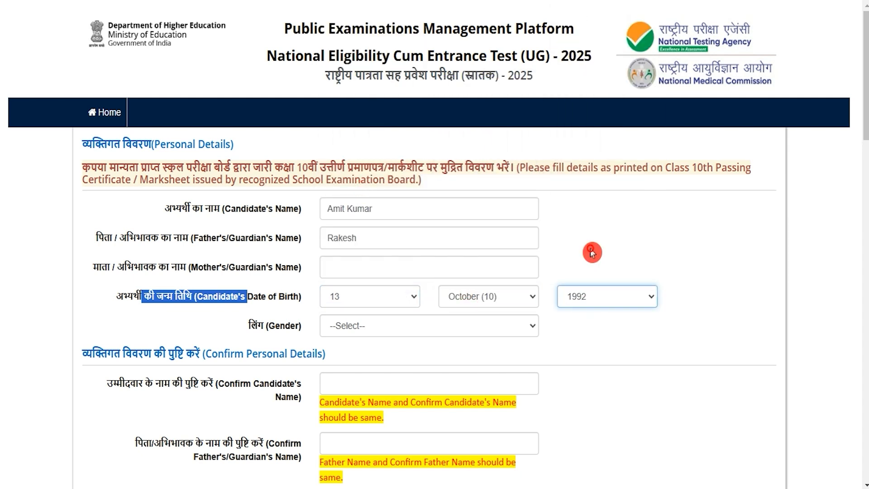
pyautogui.click(368, 325)
pyautogui.click(368, 358)
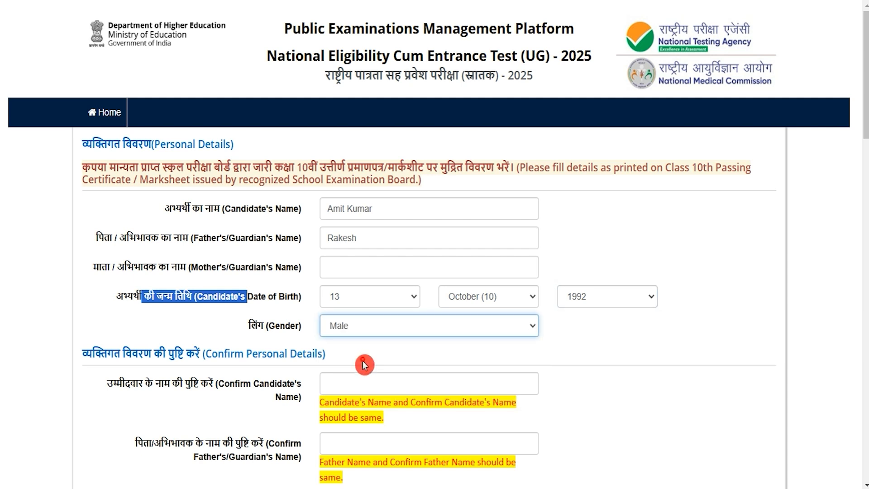
# - Re-enter the candidate's name in the Confirm Personal Details section
pyautogui.press('Tab')
pyautogui.scroll(-1, 376, 258)
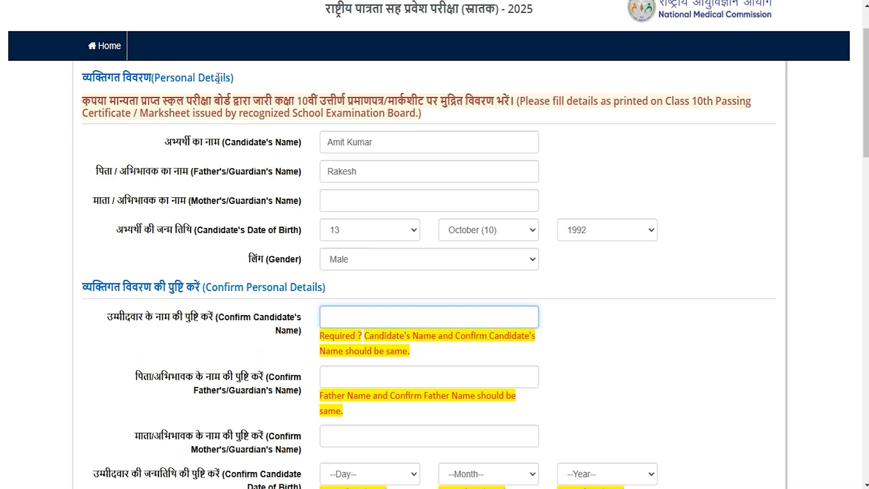
pyautogui.moveTo(236, 287); pyautogui.dragTo(296, 287)
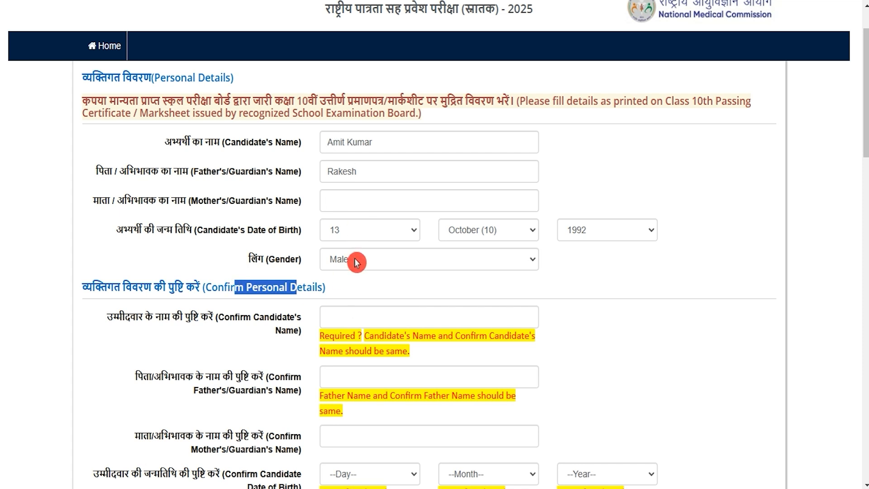
pyautogui.scroll(-1, 353, 323)
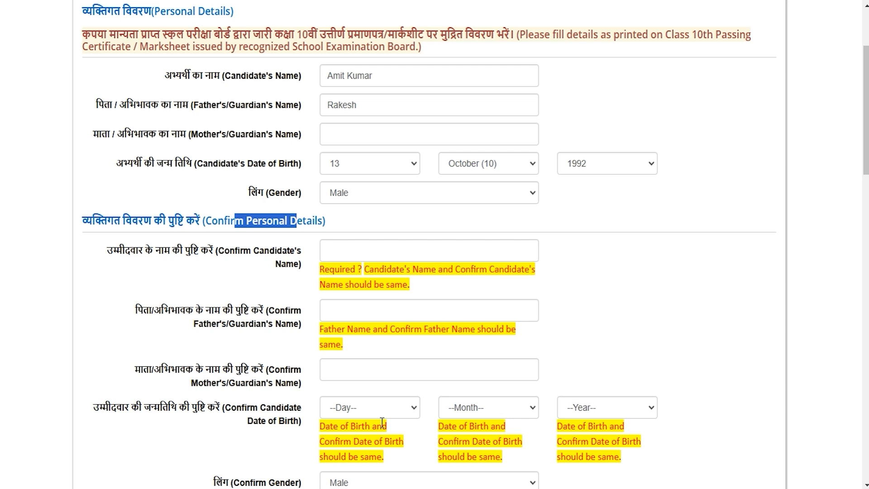
pyautogui.moveTo(151, 251); pyautogui.dragTo(291, 252)
pyautogui.click(343, 241)
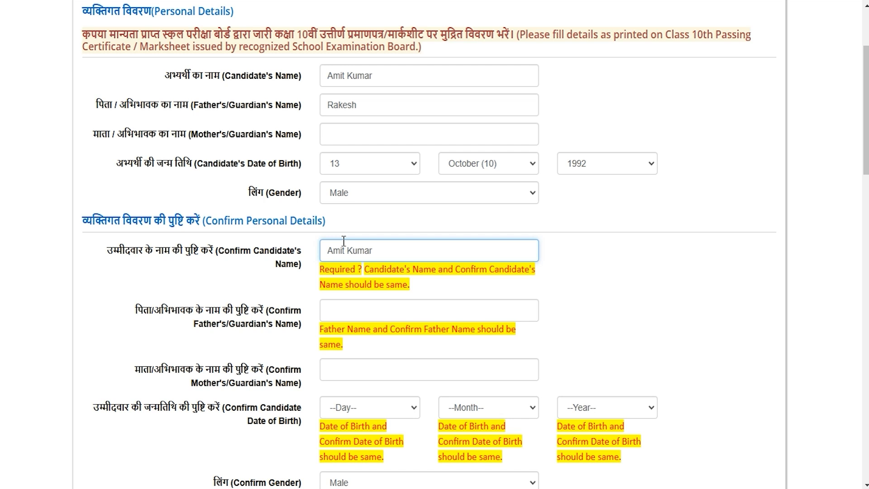
# - Go through the confirmation fields for the parents' names and date of birth, and confirm the gender as Male
pyautogui.click(202, 304)
pyautogui.moveTo(239, 290); pyautogui.dragTo(289, 291)
pyautogui.scroll(-3, 283, 283)
pyautogui.moveTo(223, 216); pyautogui.dragTo(280, 215)
pyautogui.moveTo(206, 253); pyautogui.dragTo(274, 256)
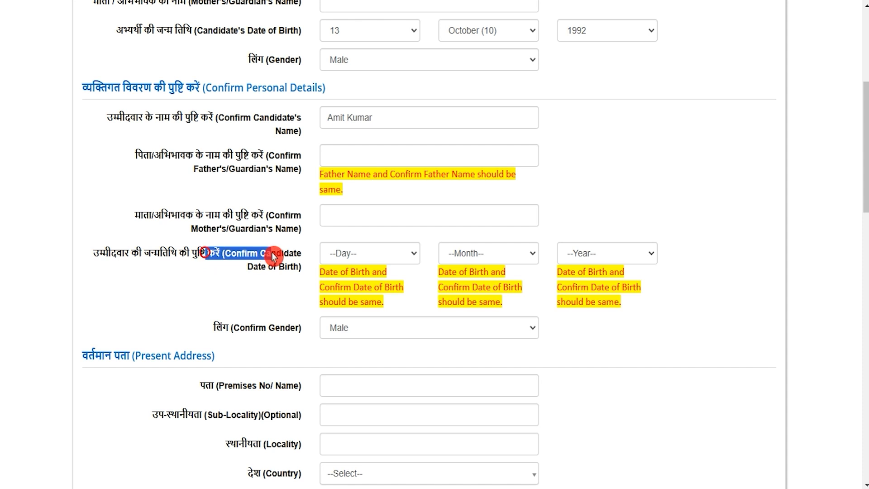
pyautogui.moveTo(233, 328); pyautogui.dragTo(258, 327)
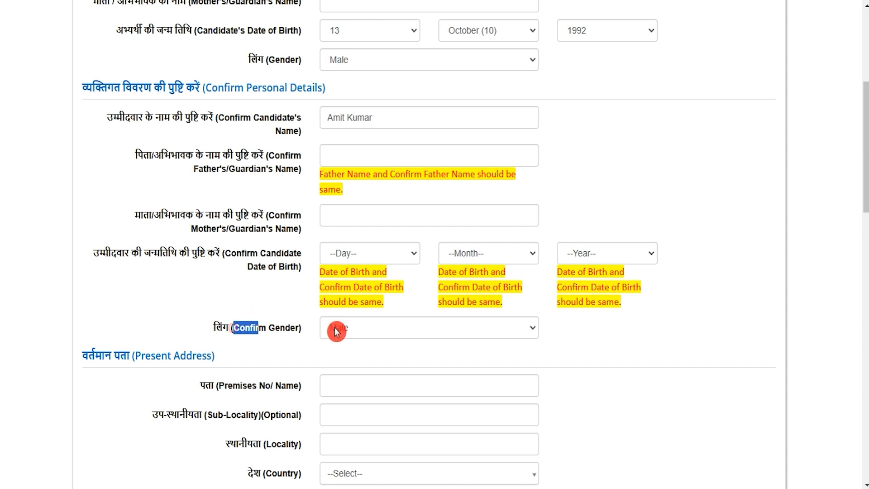
pyautogui.click(344, 335)
pyautogui.click(337, 396)
# - Review the Present Address fields and the email, mobile and alternate contact fields under Electronic Communication Address
pyautogui.scroll(-5, 341, 394)
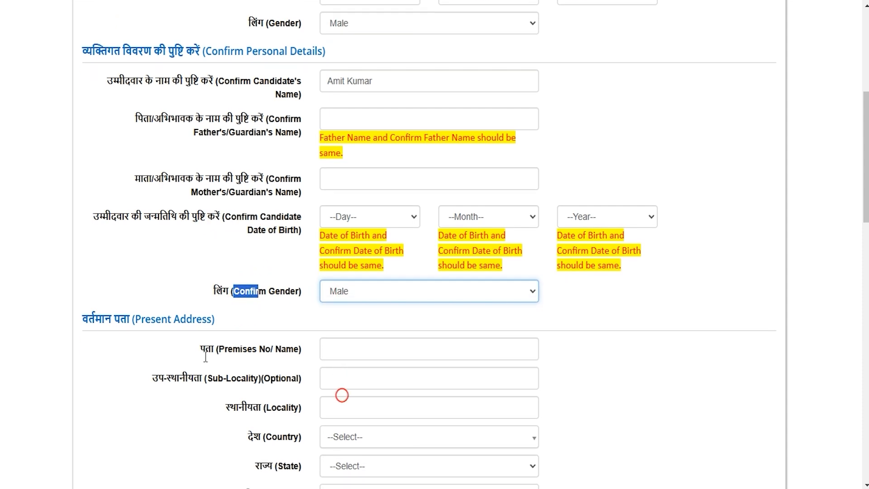
pyautogui.moveTo(195, 91); pyautogui.dragTo(146, 91)
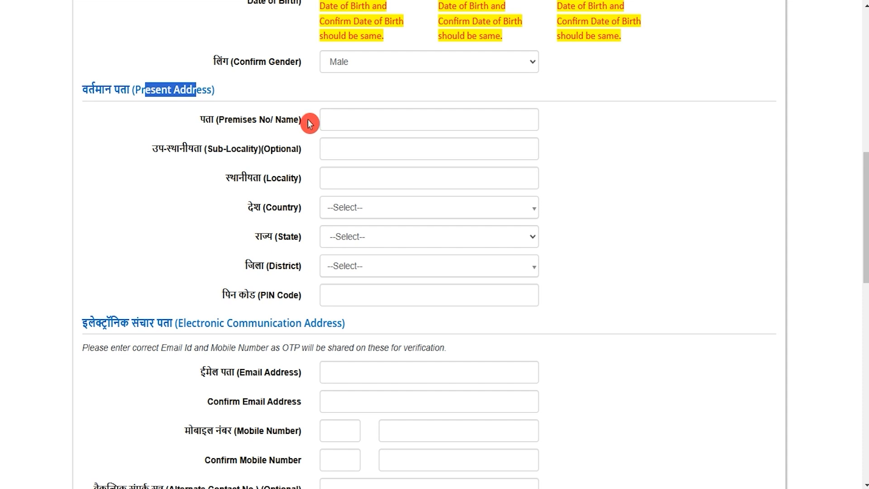
pyautogui.scroll(-1, 271, 253)
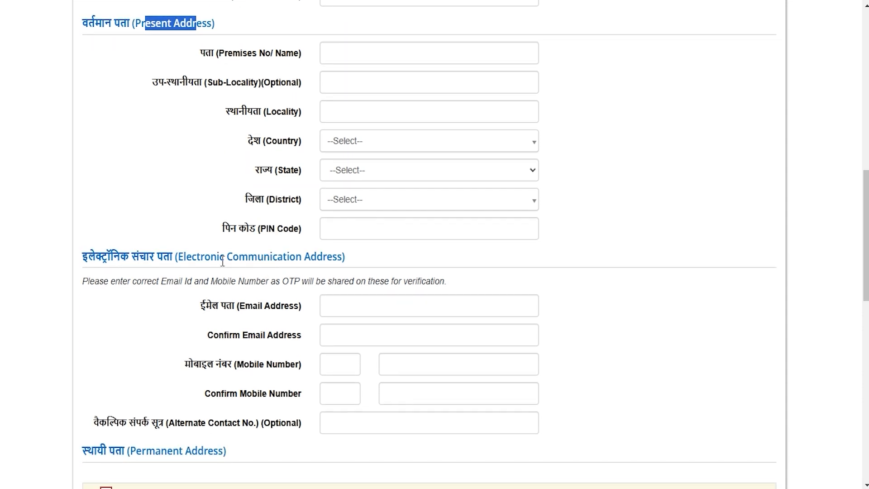
pyautogui.moveTo(201, 258); pyautogui.dragTo(321, 258)
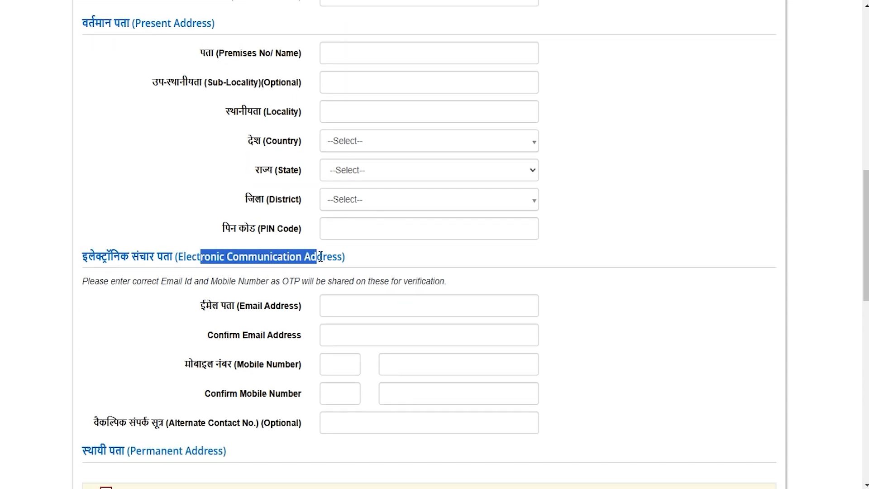
pyautogui.moveTo(220, 305); pyautogui.dragTo(271, 305)
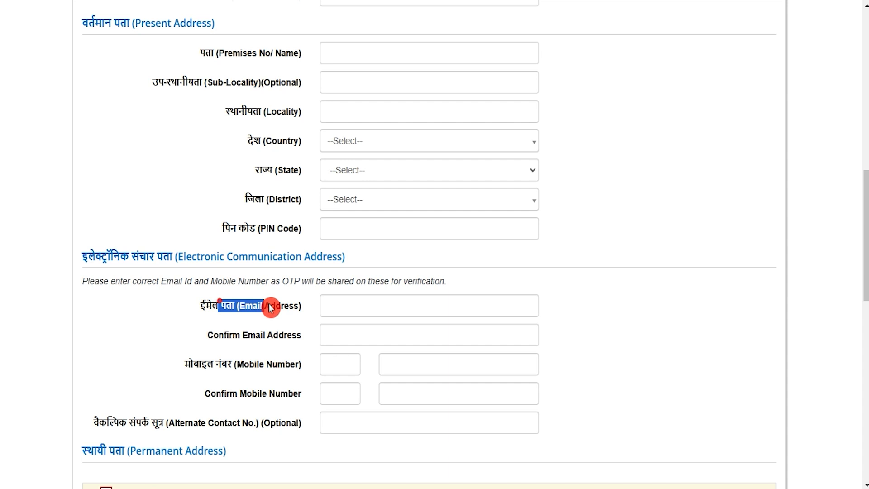
pyautogui.click(336, 304)
pyautogui.moveTo(213, 337); pyautogui.dragTo(273, 338)
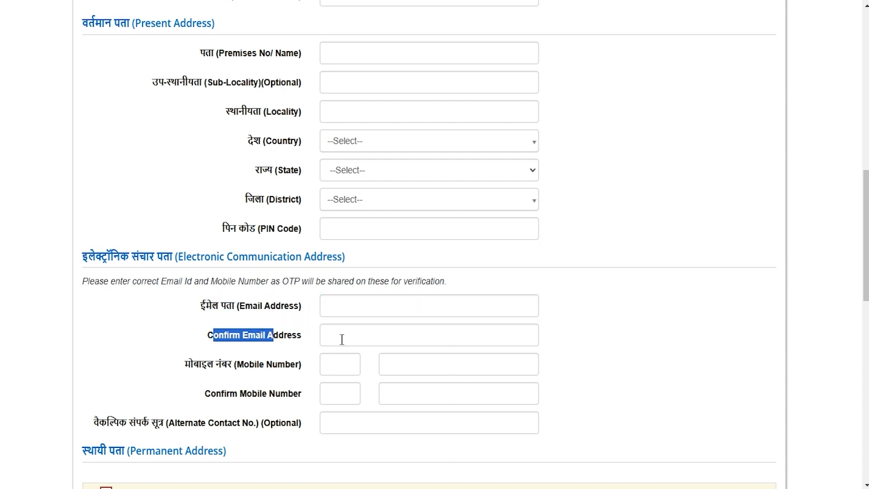
pyautogui.scroll(-3, 342, 339)
pyautogui.moveTo(199, 230); pyautogui.dragTo(264, 232)
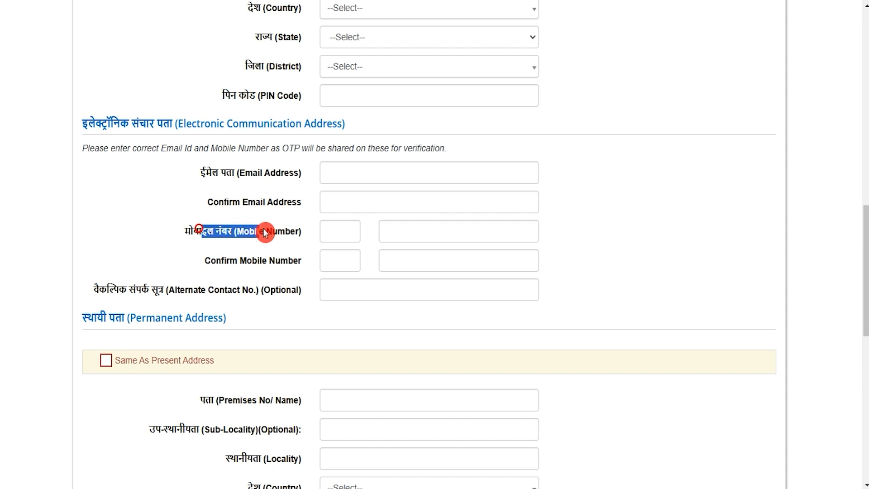
pyautogui.moveTo(217, 262); pyautogui.dragTo(269, 262)
pyautogui.moveTo(174, 289); pyautogui.dragTo(236, 291)
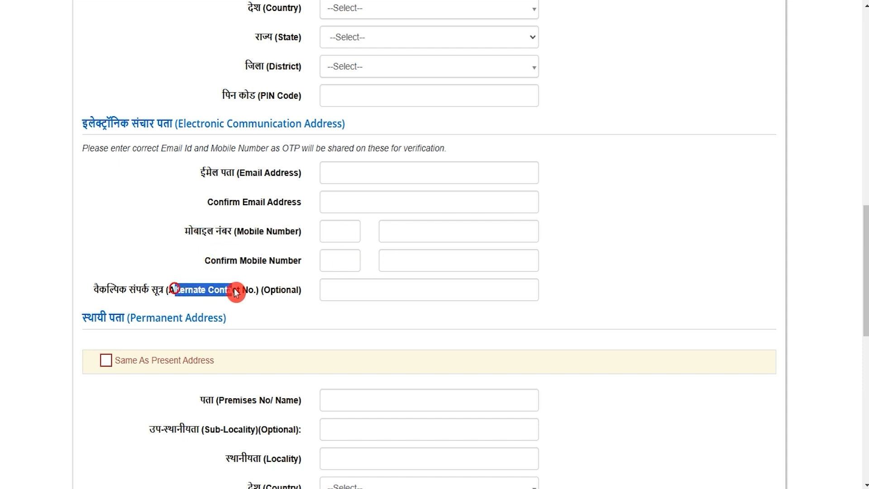
pyautogui.click(363, 289)
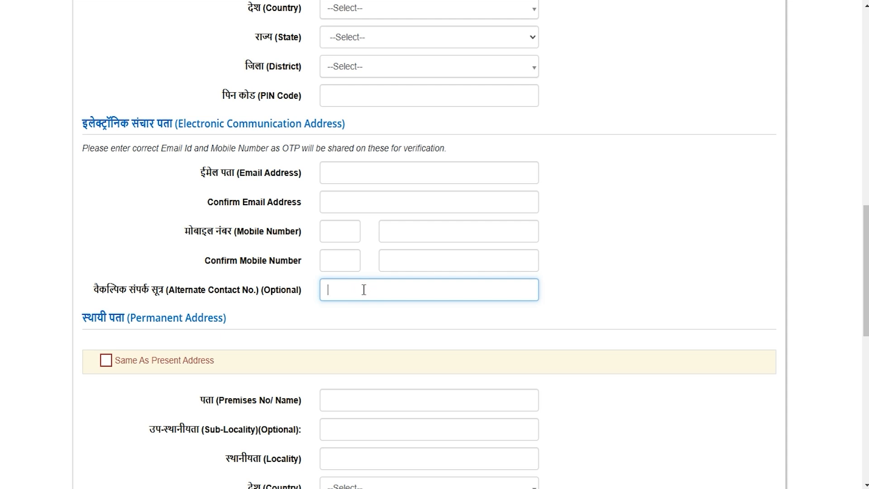
# - Compare the Permanent Address section and its Same As Present Address option with the Present Address section
pyautogui.moveTo(136, 318); pyautogui.dragTo(220, 344)
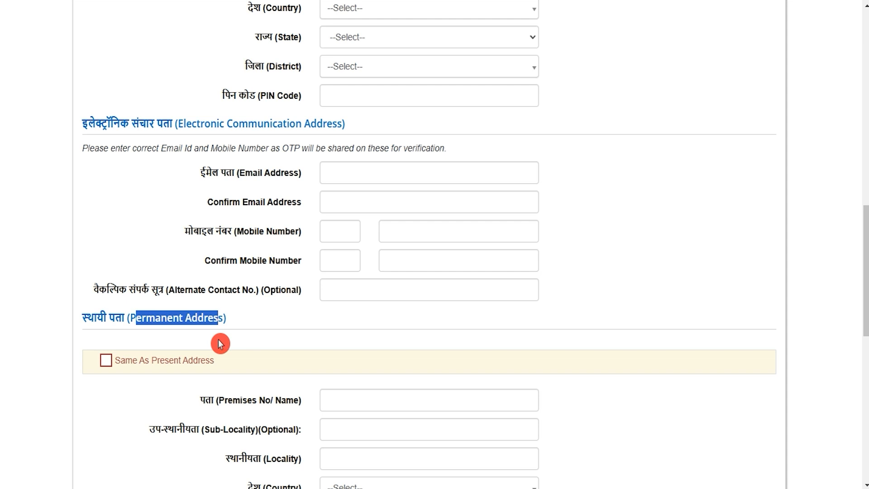
pyautogui.scroll(3, 220, 344)
pyautogui.moveTo(144, 23); pyautogui.dragTo(195, 28)
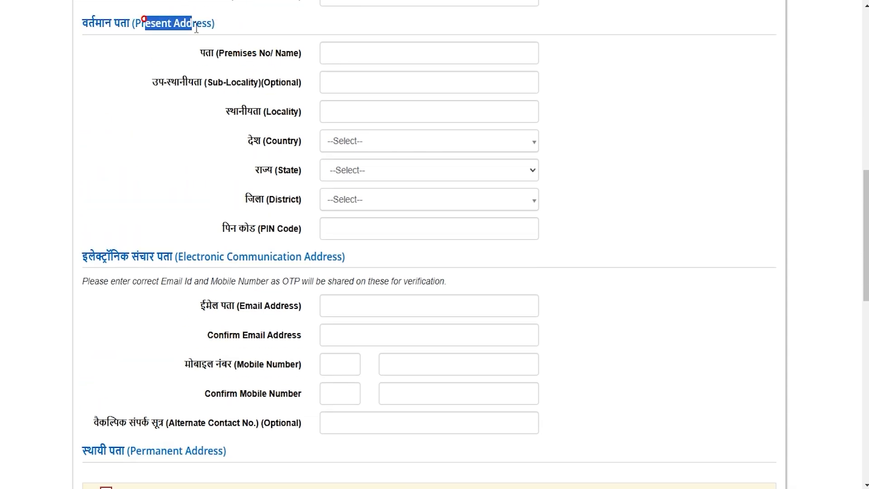
pyautogui.scroll(-3, 229, 300)
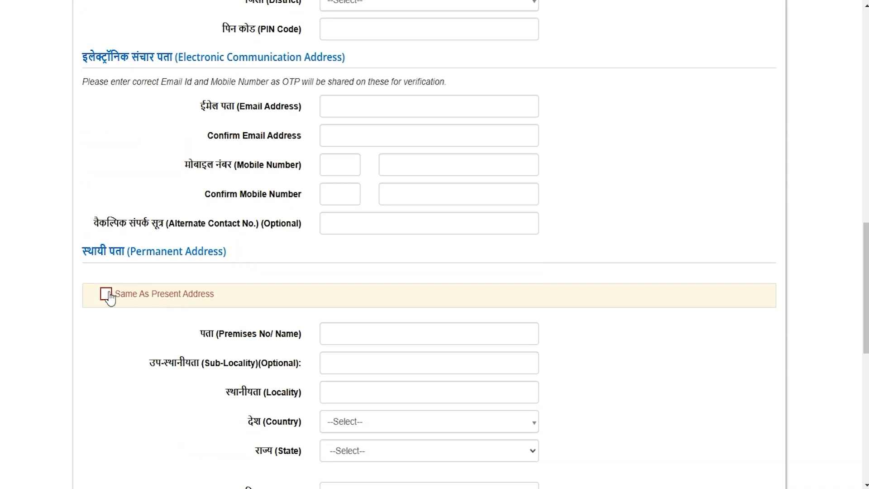
pyautogui.click(187, 332)
pyautogui.scroll(3, 187, 332)
pyautogui.scroll(3, 186, 333)
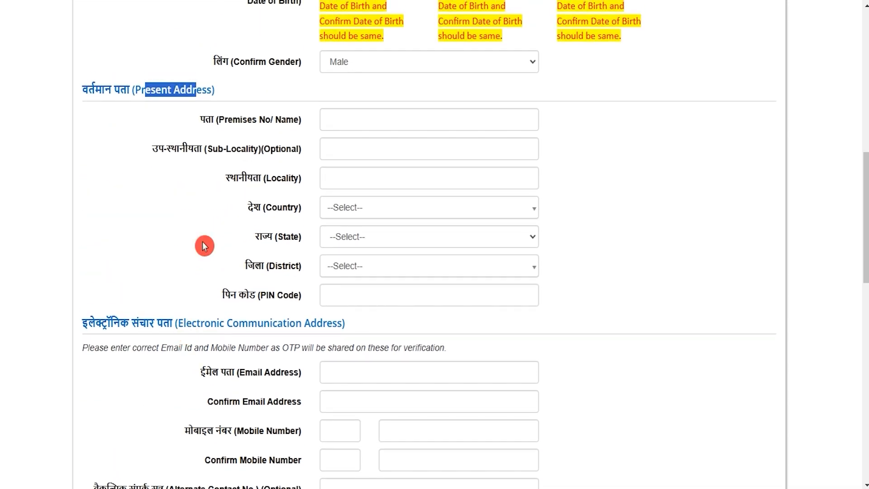
pyautogui.scroll(-7, 233, 410)
# - Examine the password rules in the Choose Password section against the sample password in Notepad
pyautogui.scroll(-7, 303, 336)
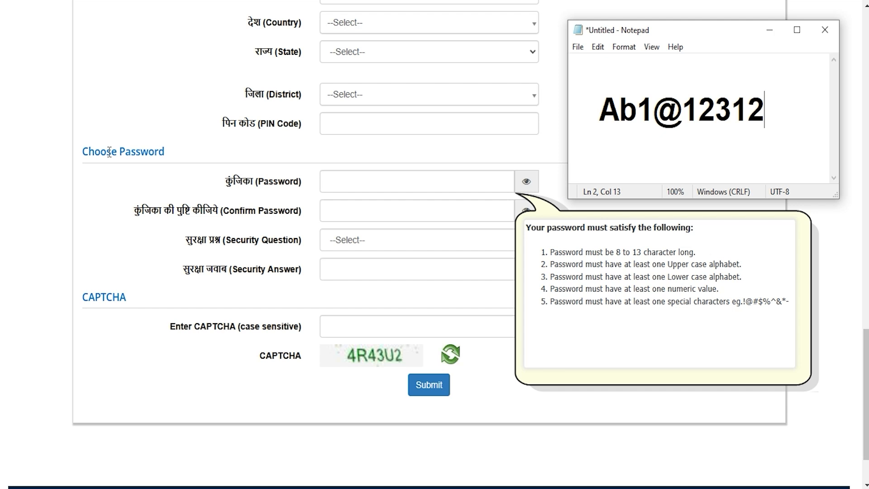
pyautogui.click(337, 179)
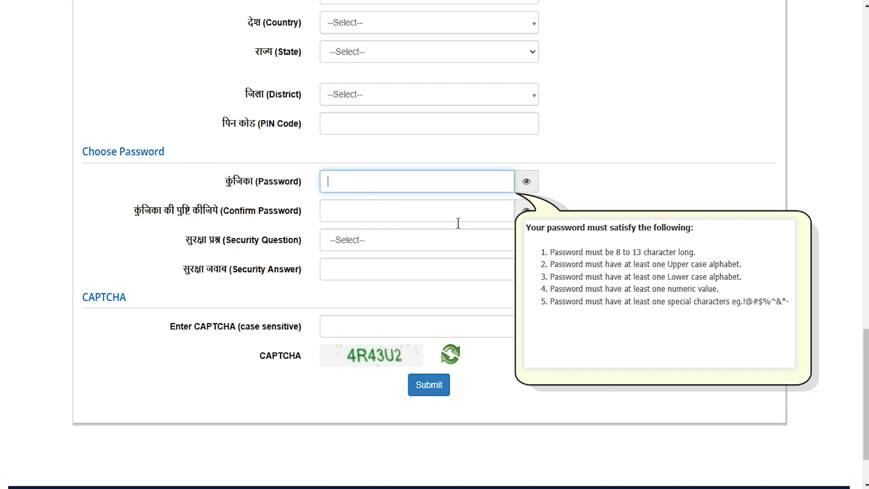
pyautogui.click(231, 485)
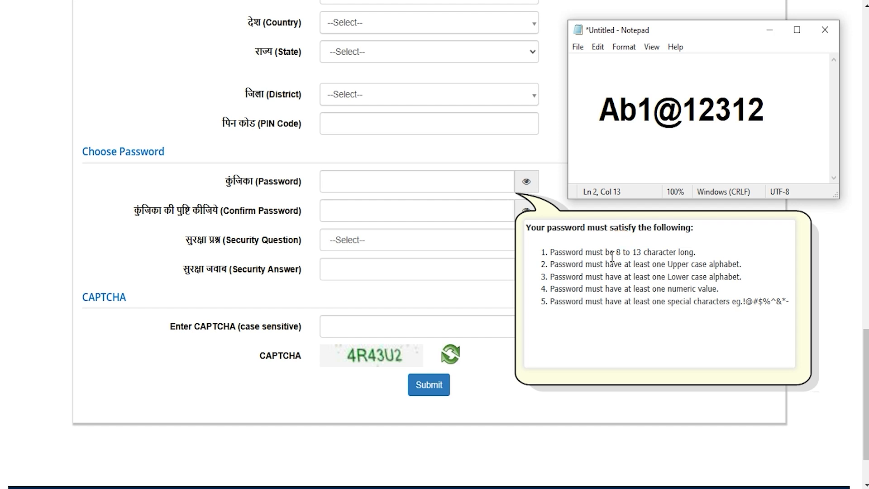
pyautogui.moveTo(601, 109); pyautogui.dragTo(678, 109)
pyautogui.click(615, 112)
pyautogui.doubleClick(618, 111)
pyautogui.click(619, 111)
pyautogui.click(622, 108)
pyautogui.click(661, 120)
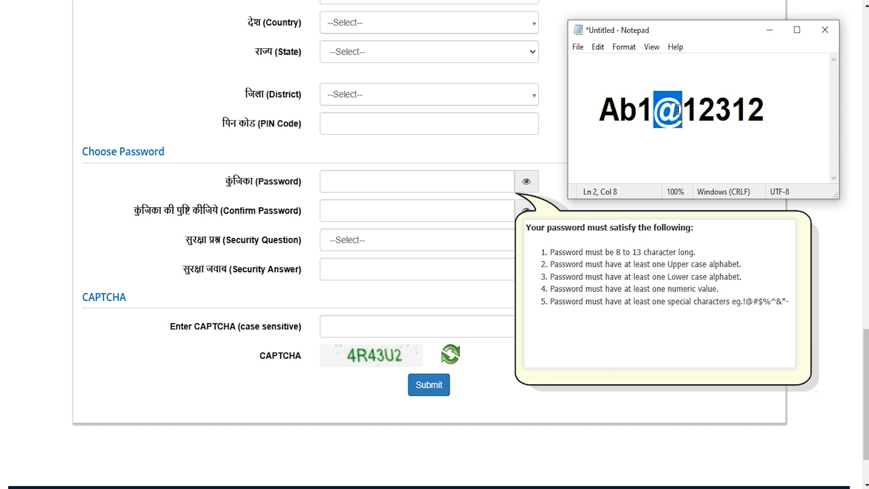
pyautogui.click(643, 117)
pyautogui.moveTo(596, 108); pyautogui.dragTo(763, 105)
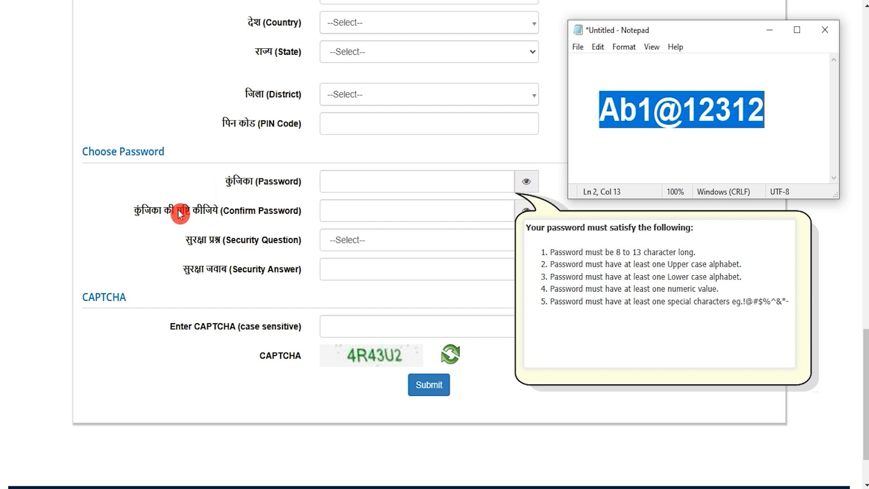
# - Choose "What is your favourite colour ?" as the security question, go through the security answer and CAPTCHA fields, and submit the form
pyautogui.click(367, 241)
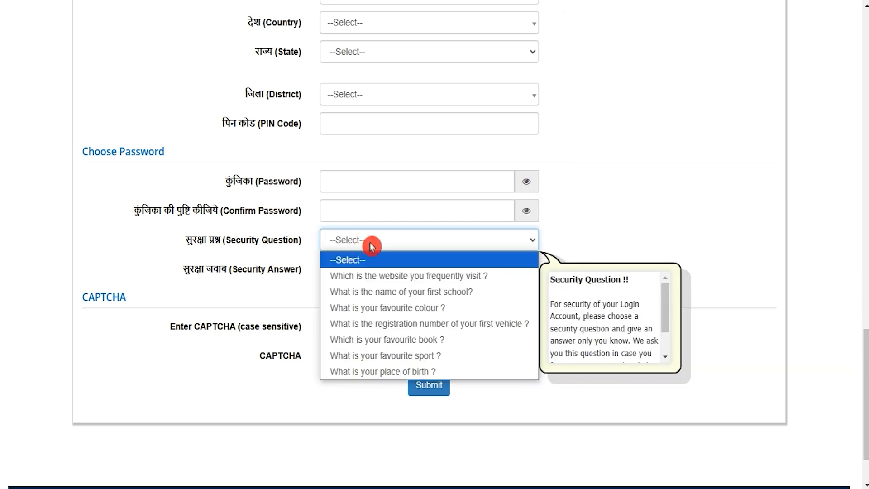
pyautogui.click(387, 309)
pyautogui.click(363, 269)
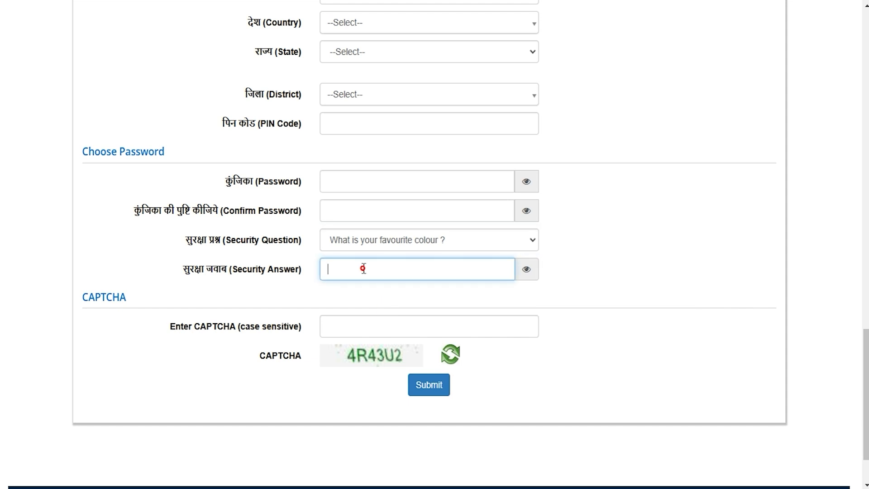
pyautogui.click(355, 361)
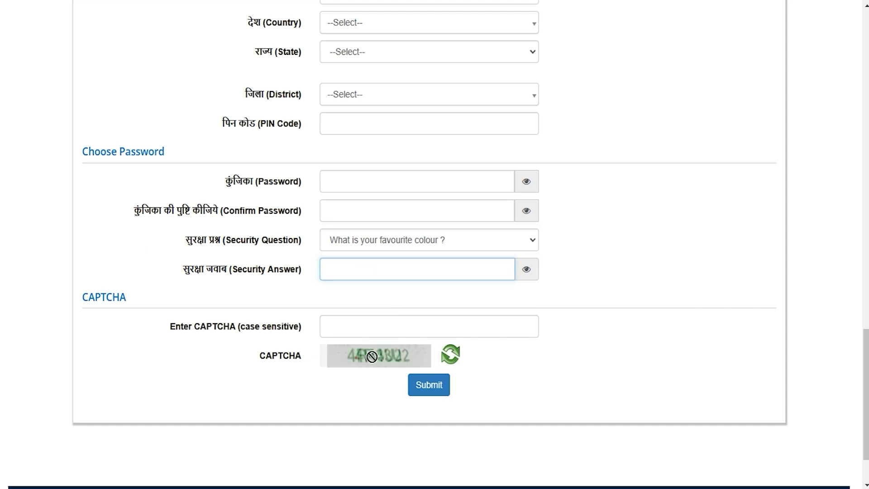
pyautogui.click(353, 327)
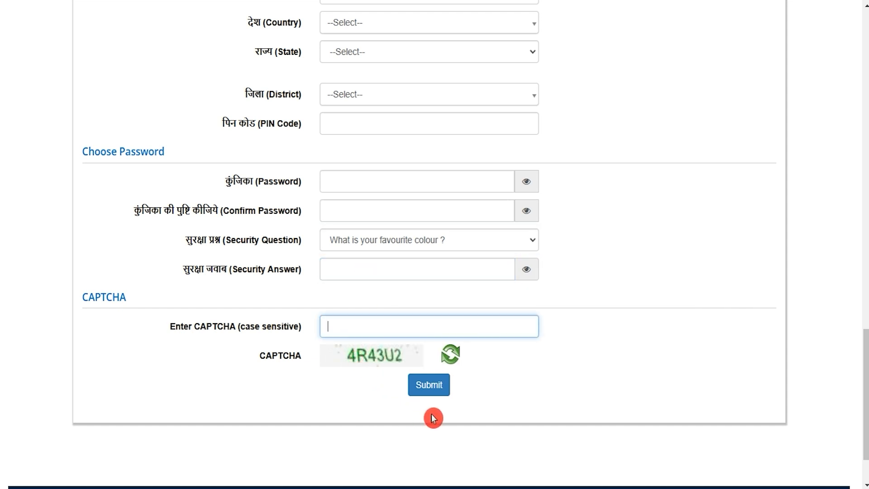
pyautogui.click(433, 390)
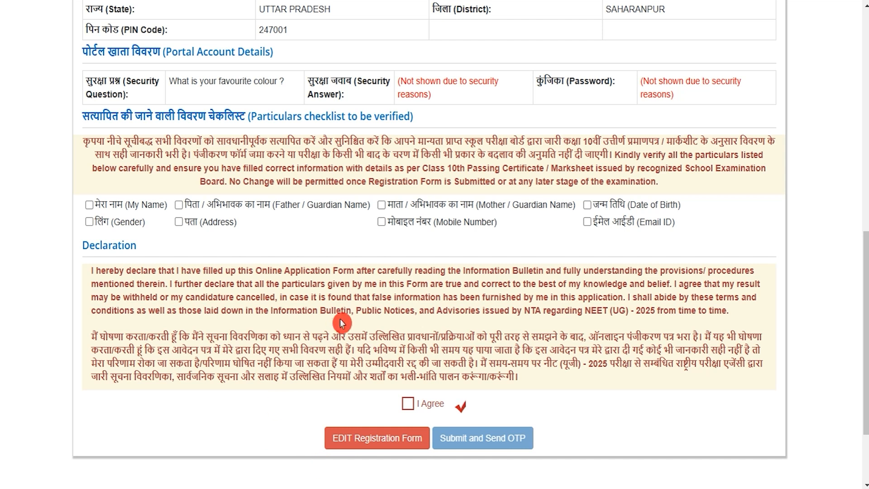
# - Mark all eight particulars in the verification checklist as verified and agree to the declaration
pyautogui.click(89, 205)
pyautogui.click(178, 204)
pyautogui.click(179, 222)
pyautogui.click(89, 221)
pyautogui.click(380, 204)
pyautogui.click(381, 222)
pyautogui.click(587, 222)
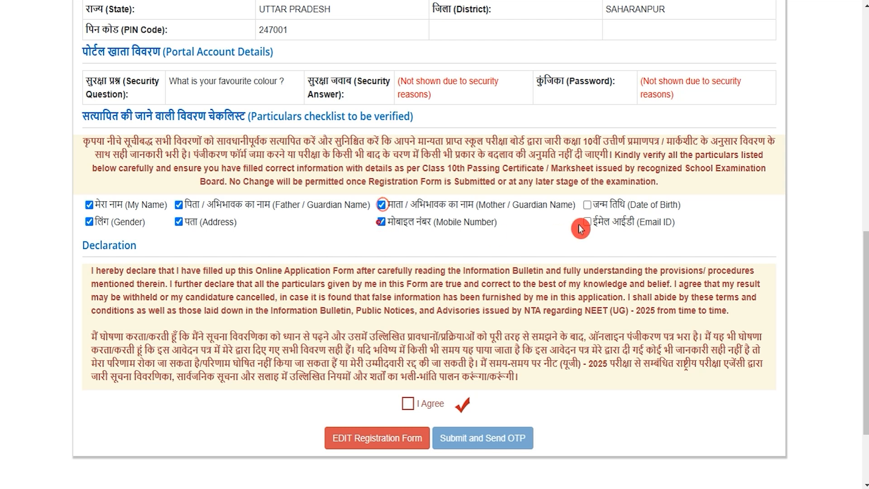
pyautogui.click(587, 205)
pyautogui.click(408, 403)
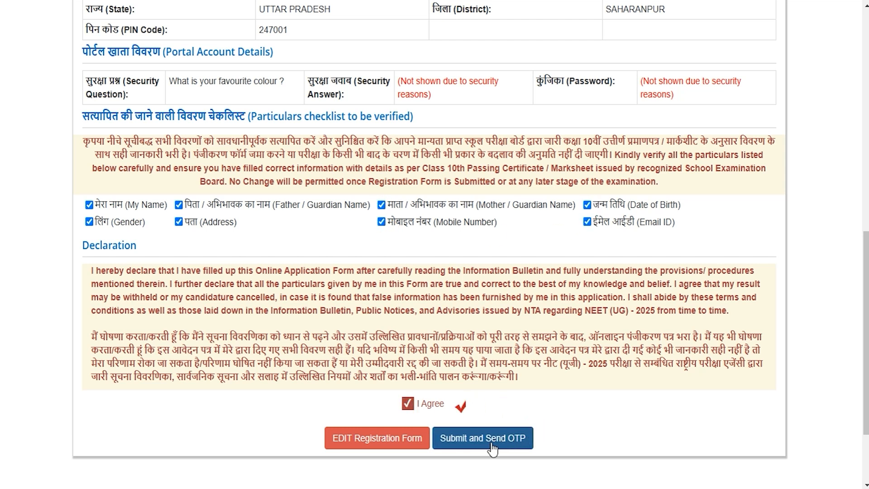
# - Submit the verified details to send the OTP and enter the one-time password received on the mobile number
pyautogui.click(528, 447)
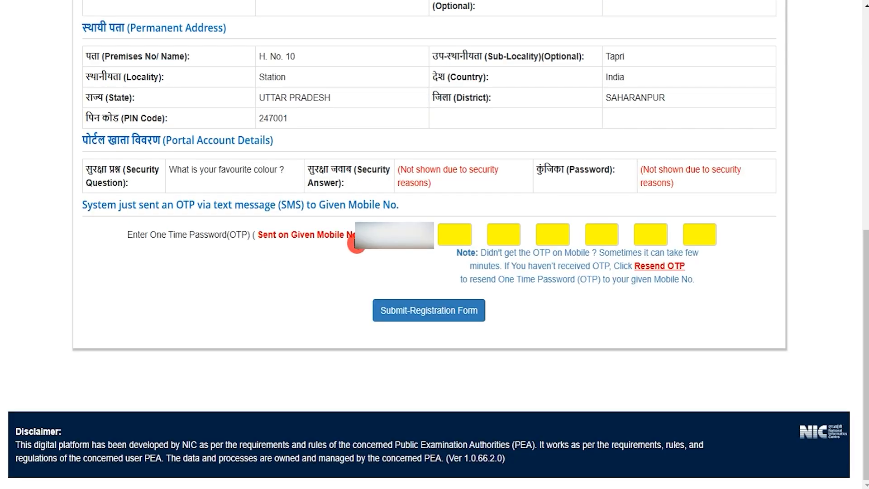
pyautogui.click(457, 234)
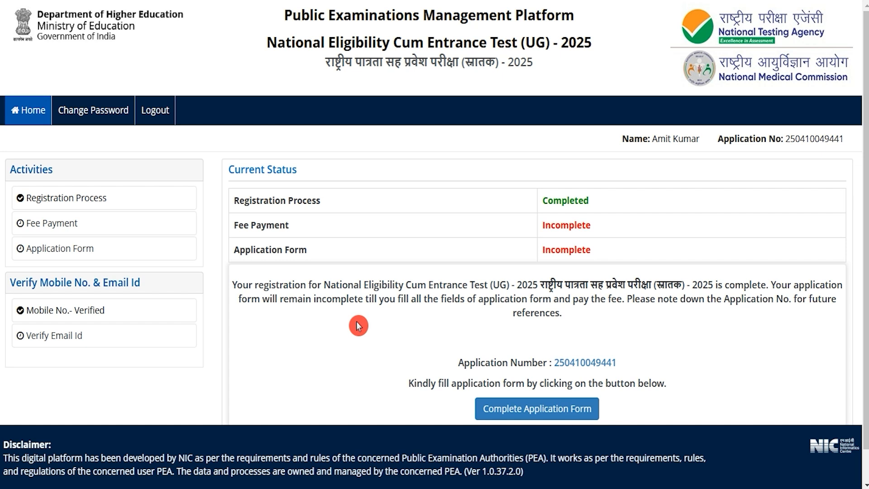
# - Check the application number and the note about keeping it, and proceed to complete the application form
pyautogui.moveTo(787, 141); pyautogui.dragTo(843, 135)
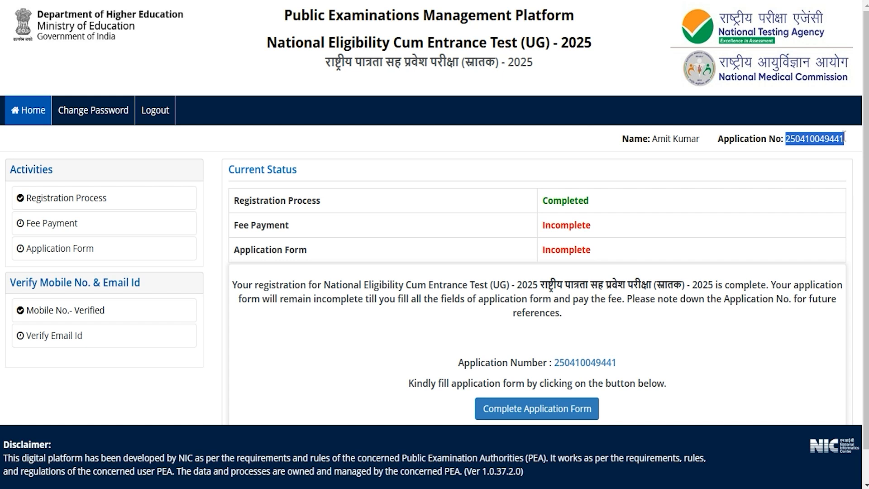
pyautogui.moveTo(626, 300); pyautogui.dragTo(632, 300)
pyautogui.click(645, 303)
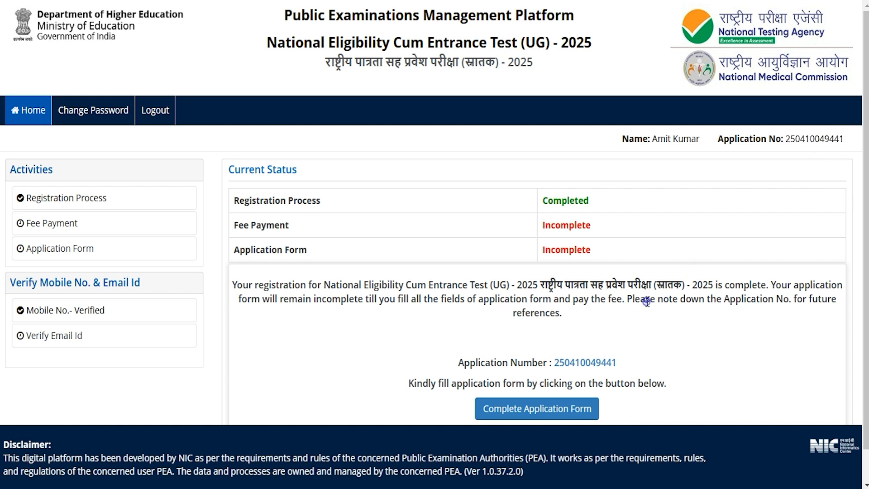
pyautogui.click(565, 411)
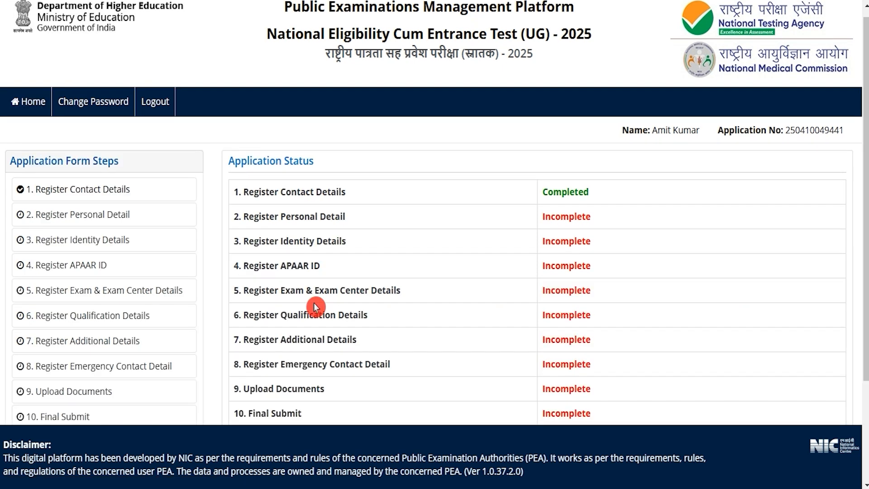
# - Review the ten application form steps and their status, from Register Contact Details to Final Submit
pyautogui.scroll(-1, 312, 303)
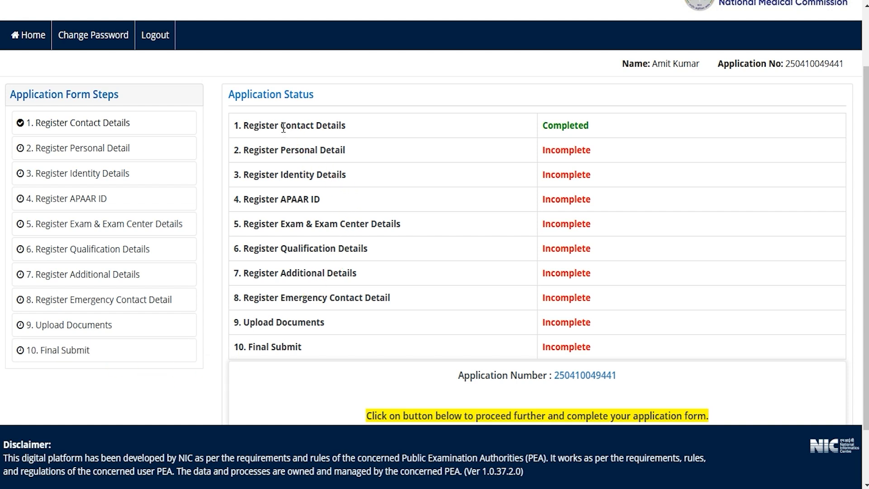
pyautogui.moveTo(262, 125); pyautogui.dragTo(321, 123)
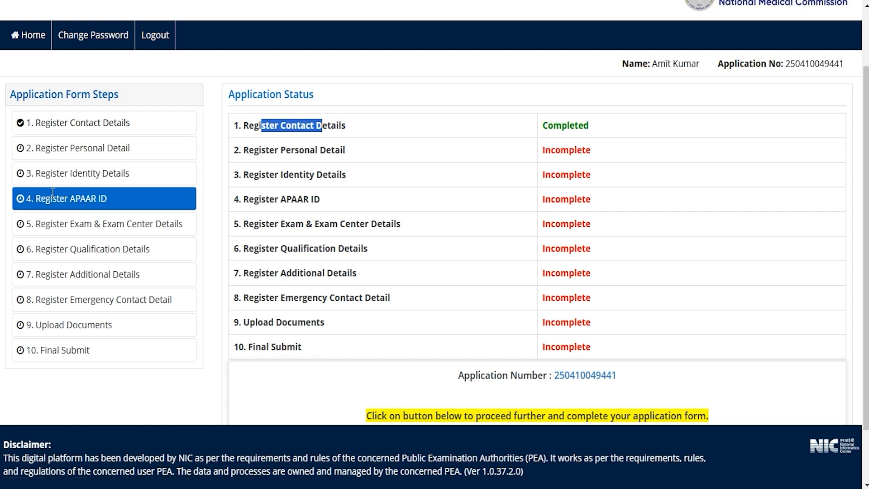
pyautogui.click(71, 218)
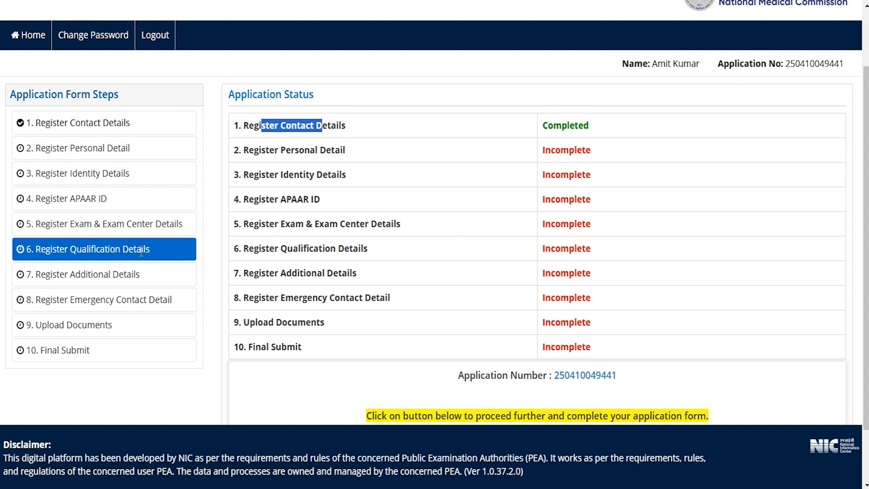
pyautogui.click(111, 266)
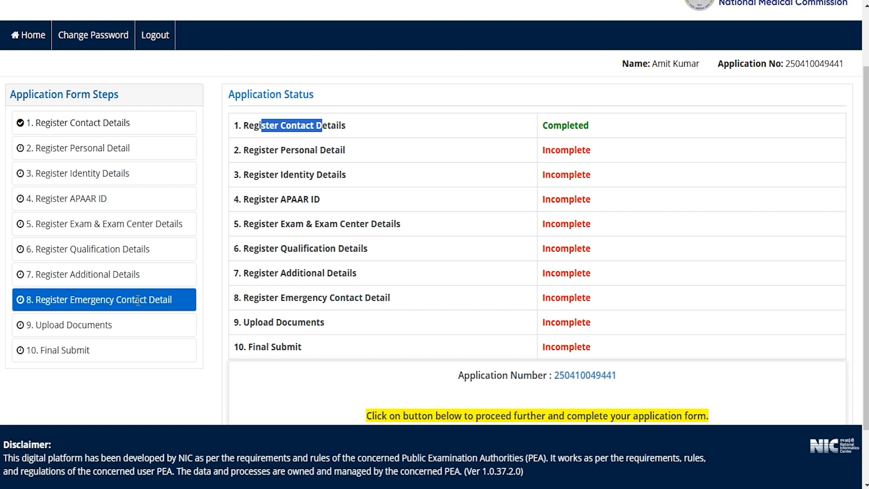
pyautogui.click(88, 322)
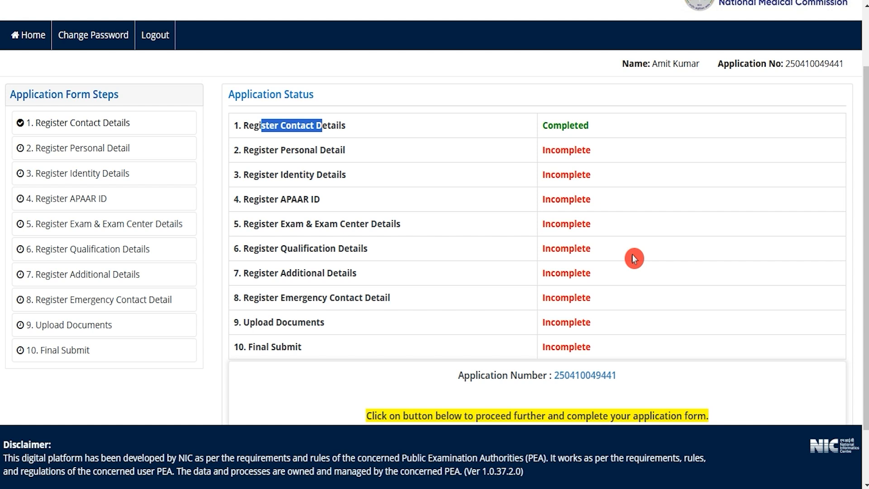
# - Open the Register Personal Detail form and set the nationality to Indian and the state of eligibility to Uttar Pradesh
pyautogui.scroll(-1, 633, 259)
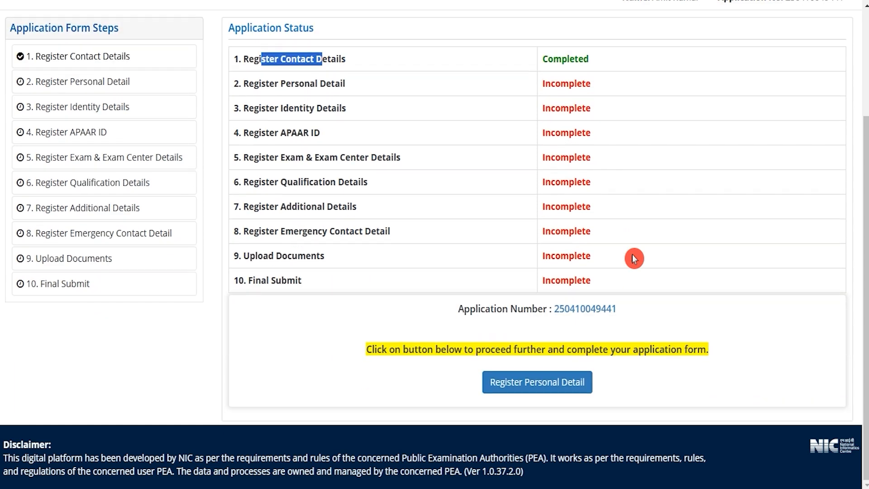
pyautogui.click(552, 382)
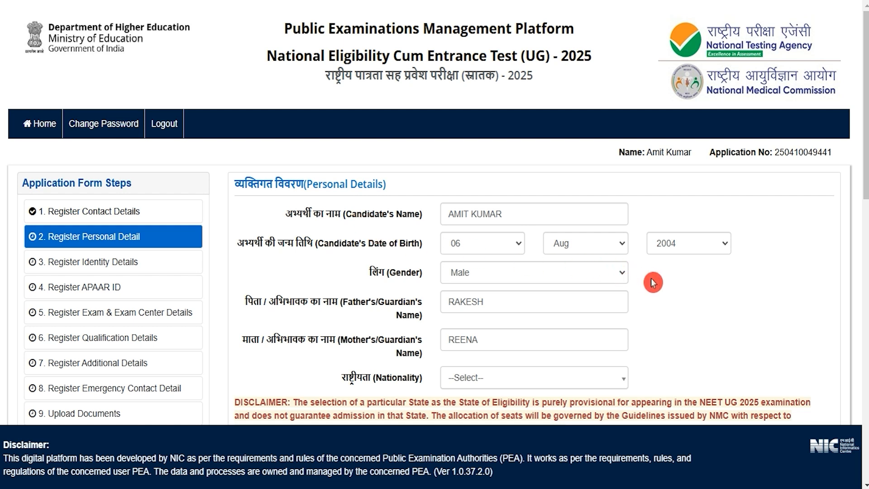
pyautogui.click(523, 383)
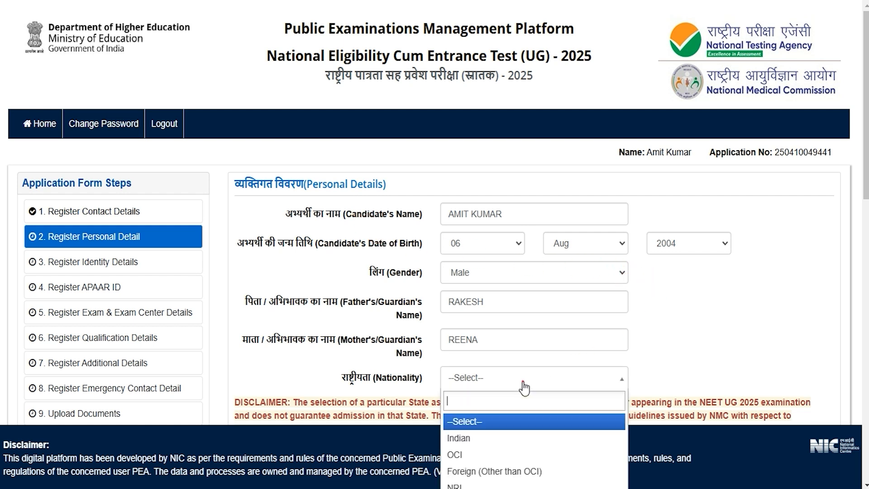
pyautogui.click(473, 439)
pyautogui.scroll(-7, 733, 341)
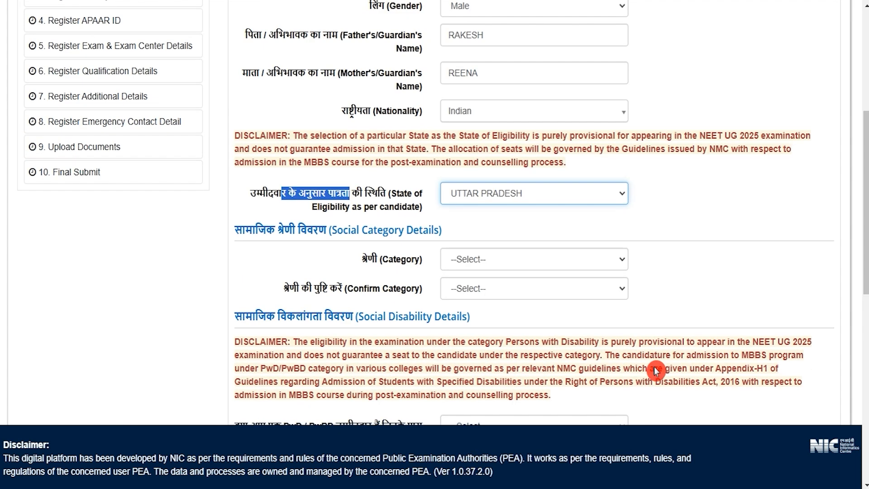
pyautogui.click(472, 128)
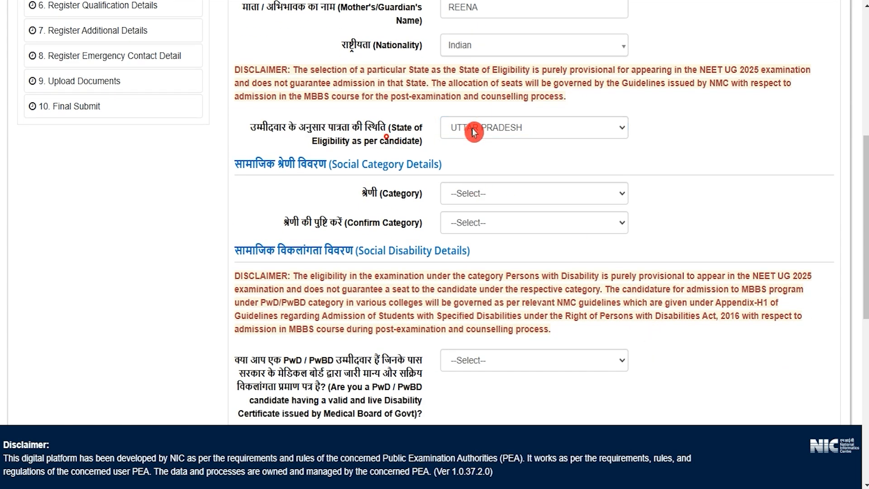
pyautogui.click(495, 452)
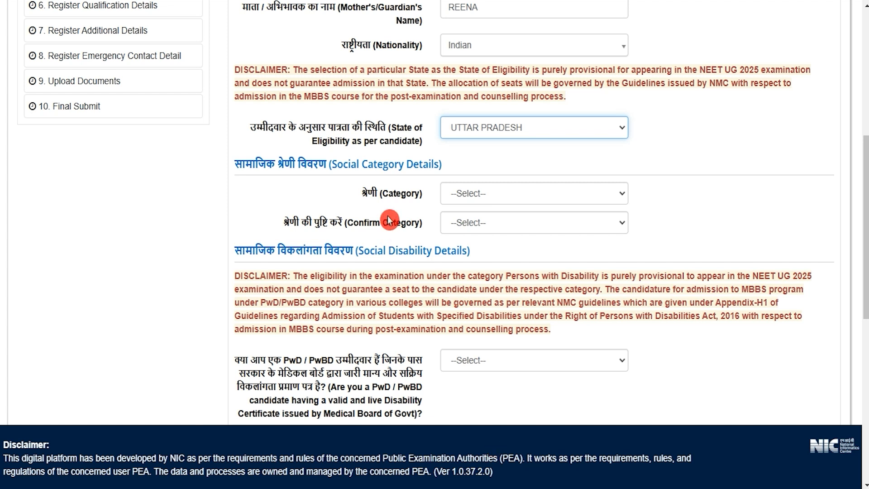
# - Set both the category and its confirmation to SC and answer Yes to having a valid category certificate
pyautogui.moveTo(374, 196); pyautogui.dragTo(401, 194)
pyautogui.click(472, 194)
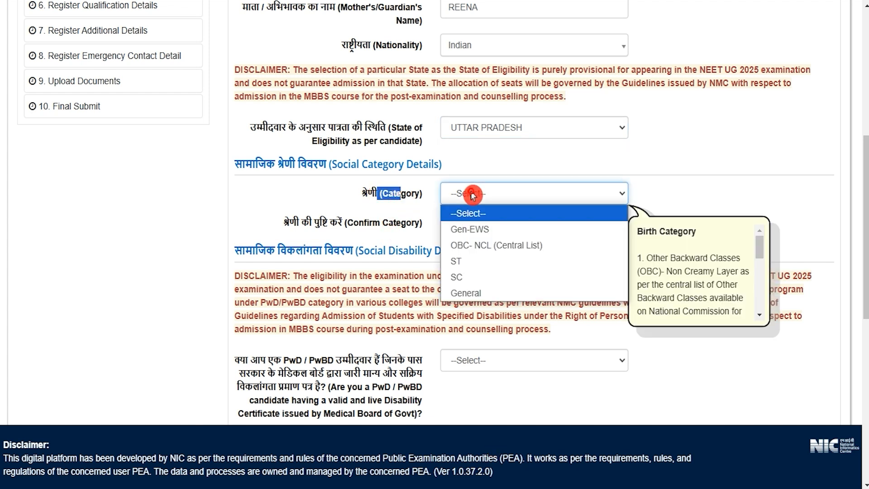
pyautogui.click(459, 277)
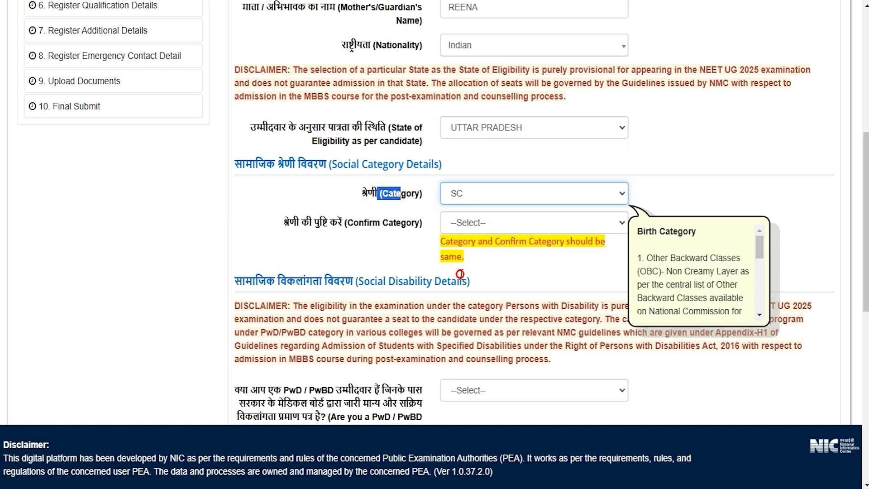
pyautogui.click(356, 222)
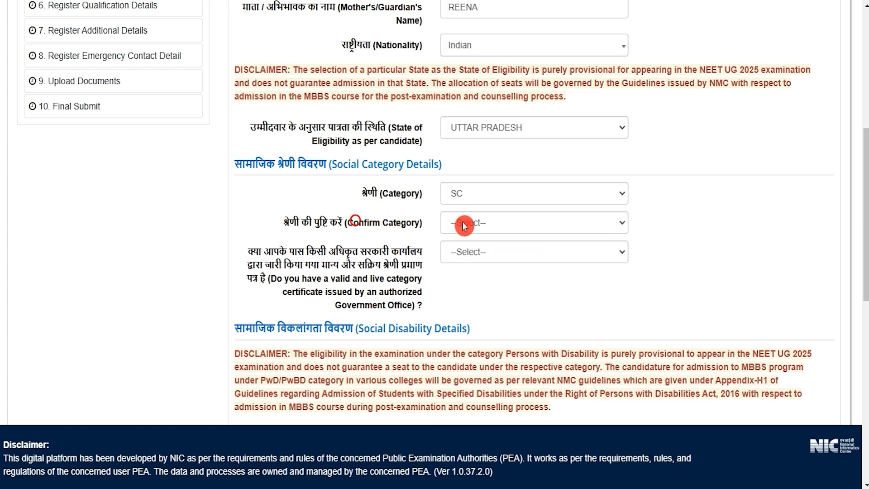
pyautogui.click(480, 225)
pyautogui.click(457, 306)
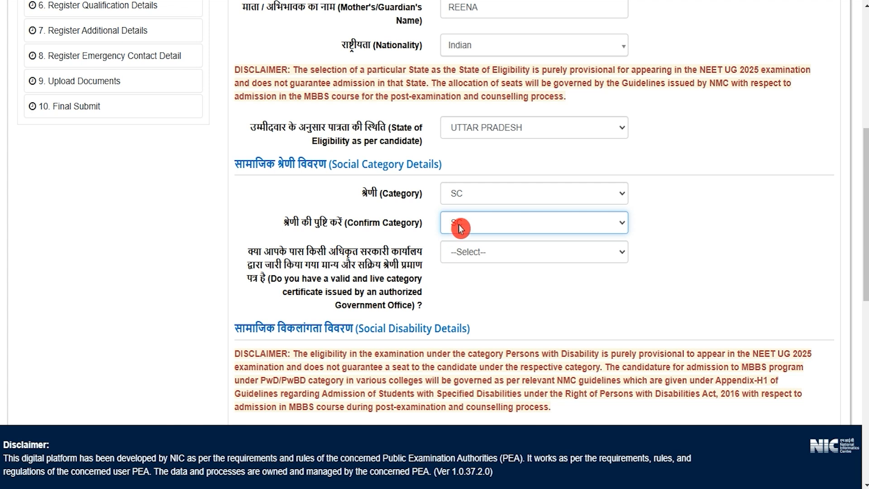
pyautogui.click(479, 251)
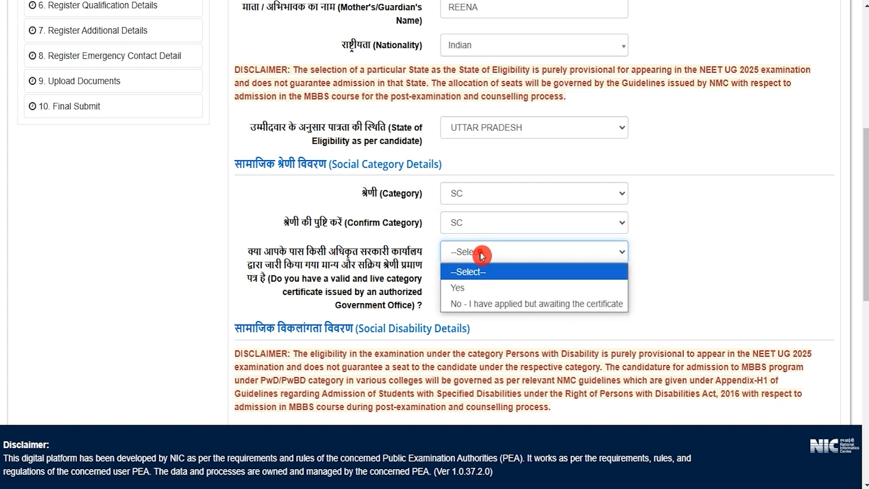
pyautogui.click(478, 288)
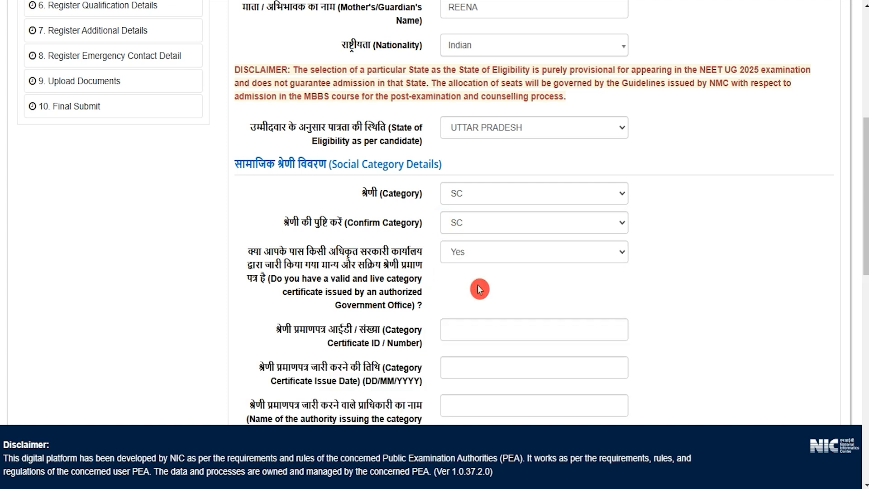
# - Examine the category certificate fields for the ID or number, issue date and issuing authority
pyautogui.scroll(-1, 480, 289)
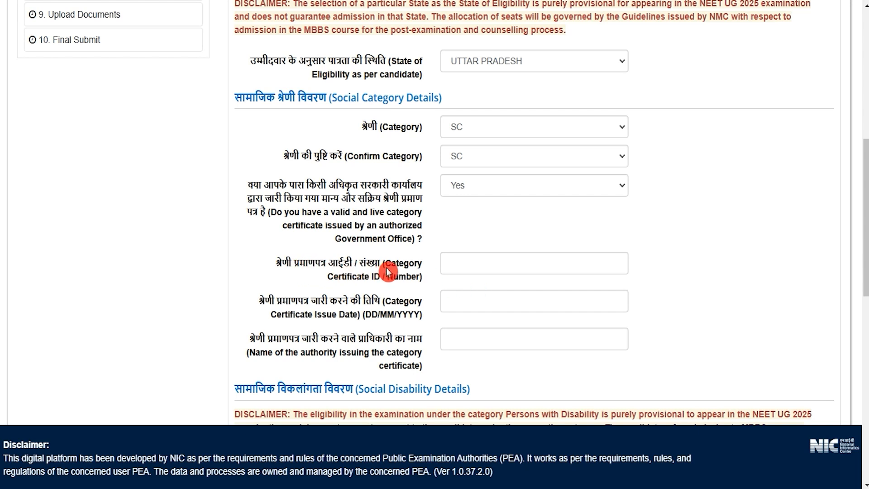
pyautogui.moveTo(391, 265); pyautogui.dragTo(406, 277)
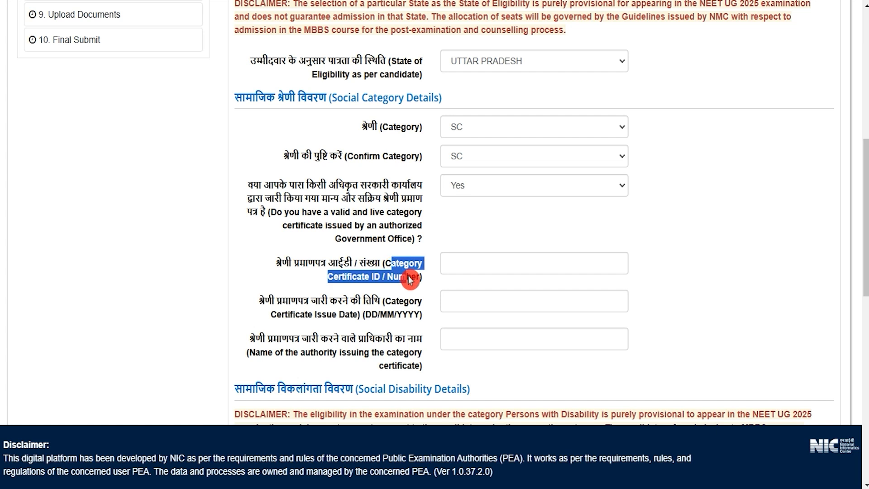
pyautogui.moveTo(345, 315); pyautogui.dragTo(387, 316)
pyautogui.click(452, 303)
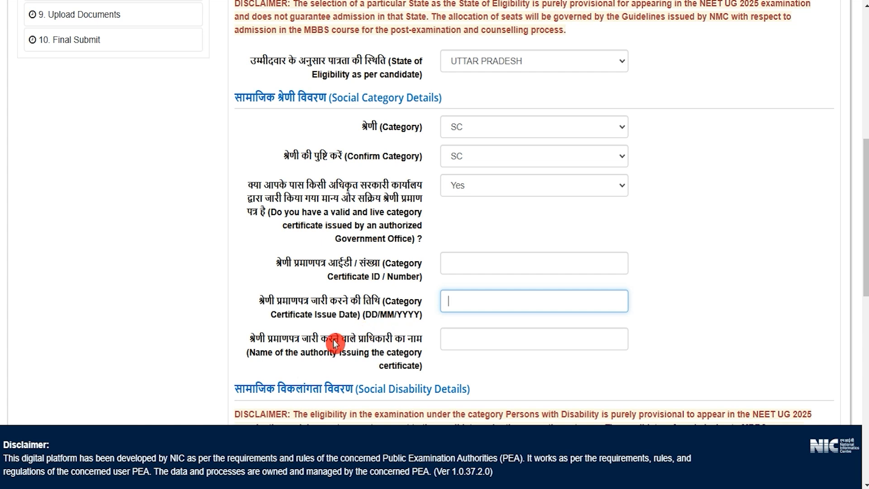
pyautogui.moveTo(274, 352); pyautogui.dragTo(341, 357)
pyautogui.click(452, 341)
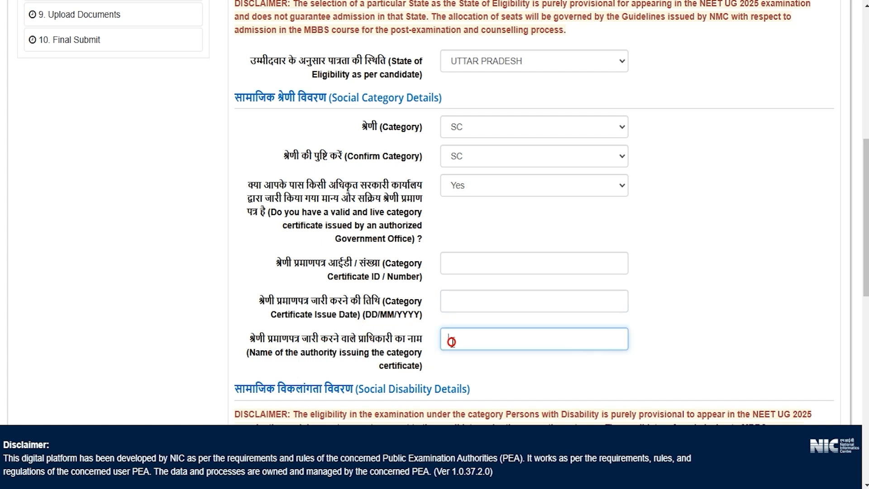
pyautogui.click(497, 178)
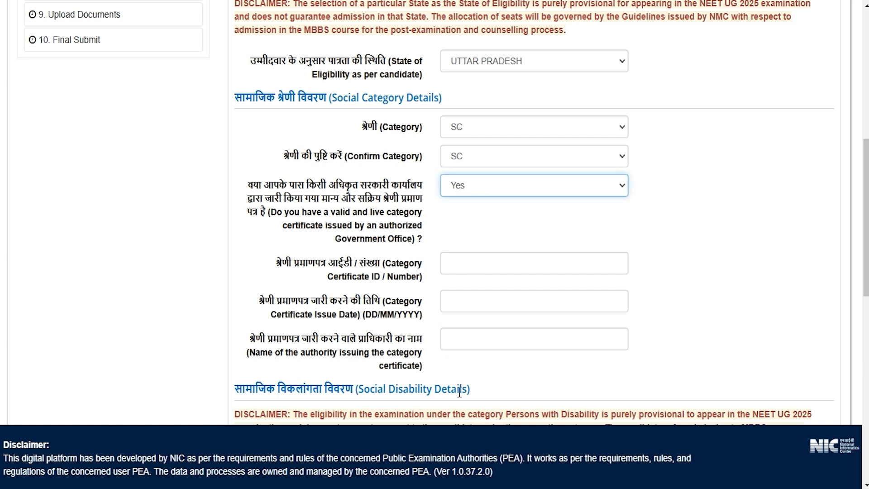
# - Choose PwBD with disability 40% or Above and examine the disability type, scribe and disability percentage fields
pyautogui.scroll(-7, 459, 392)
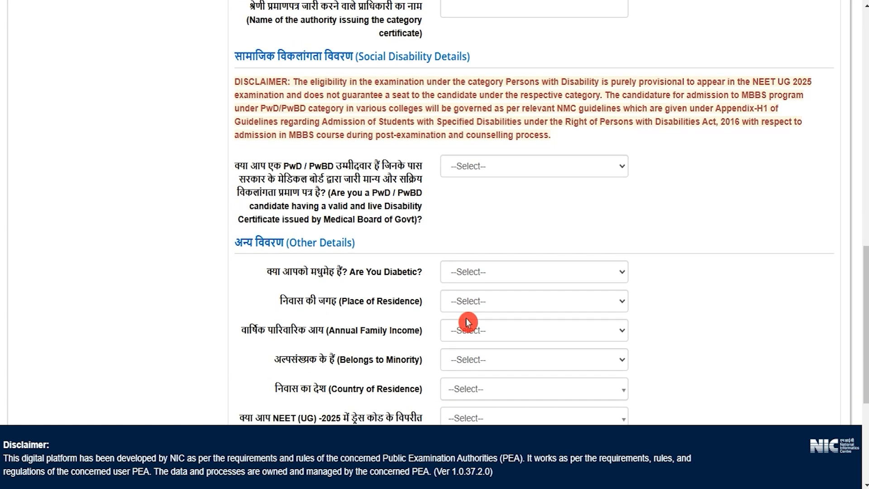
pyautogui.click(486, 166)
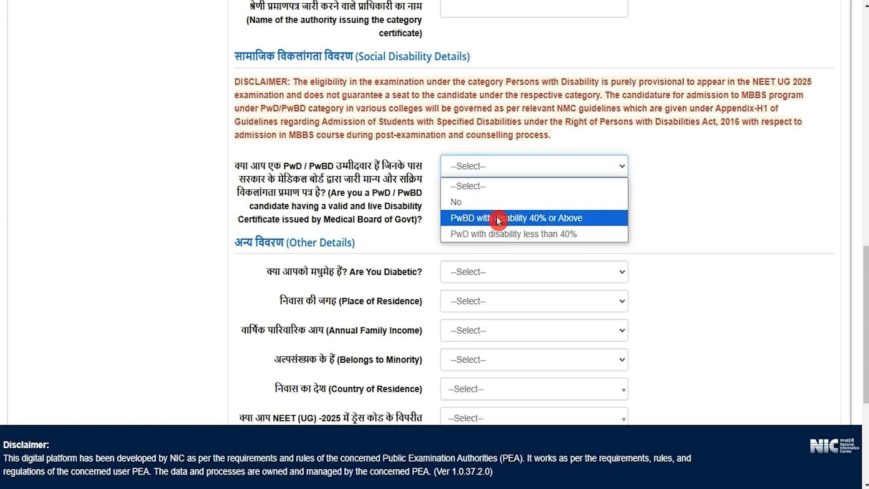
pyautogui.click(520, 219)
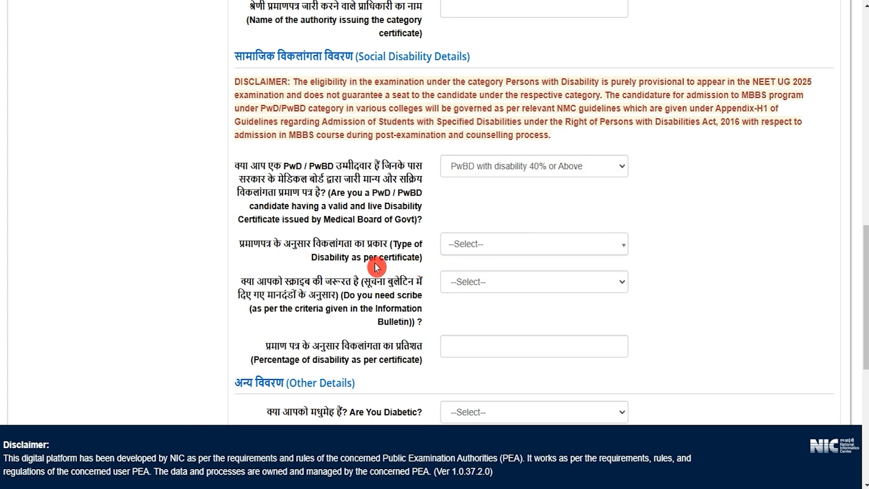
pyautogui.moveTo(350, 263); pyautogui.dragTo(369, 261)
pyautogui.click(478, 248)
pyautogui.click(477, 248)
pyautogui.click(272, 286)
pyautogui.moveTo(256, 281); pyautogui.dragTo(379, 281)
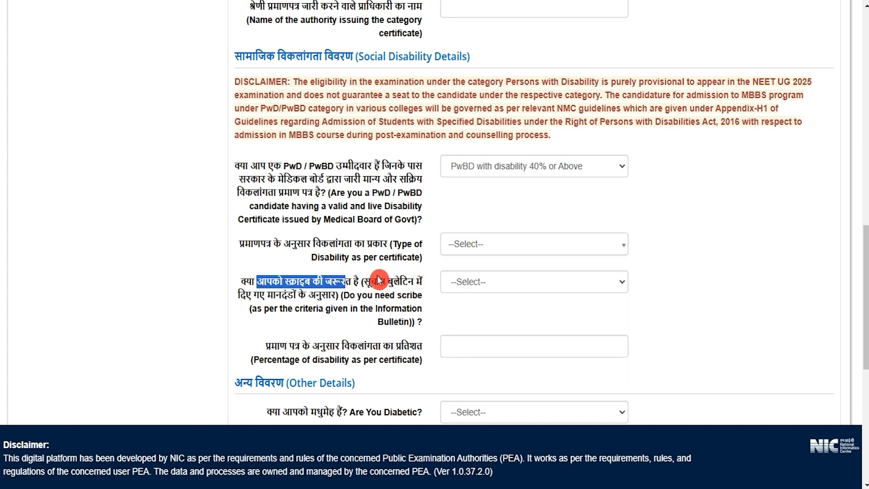
pyautogui.click(463, 283)
pyautogui.click(462, 281)
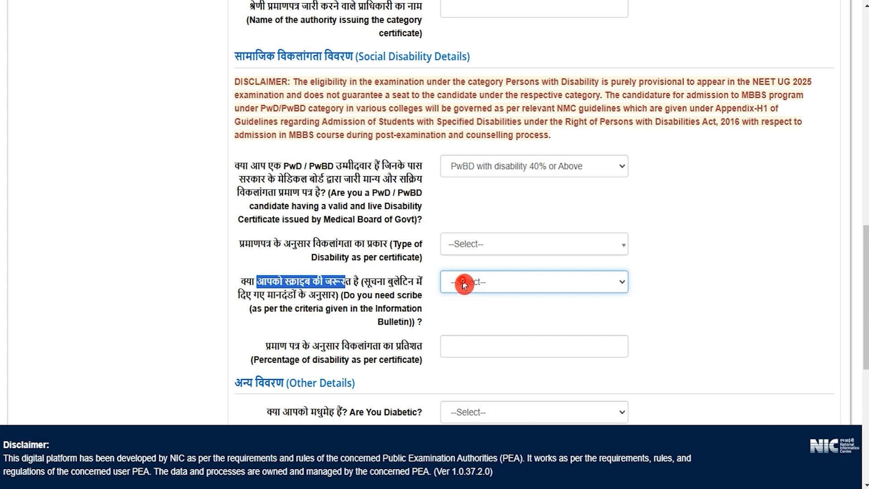
pyautogui.moveTo(289, 346); pyautogui.dragTo(420, 347)
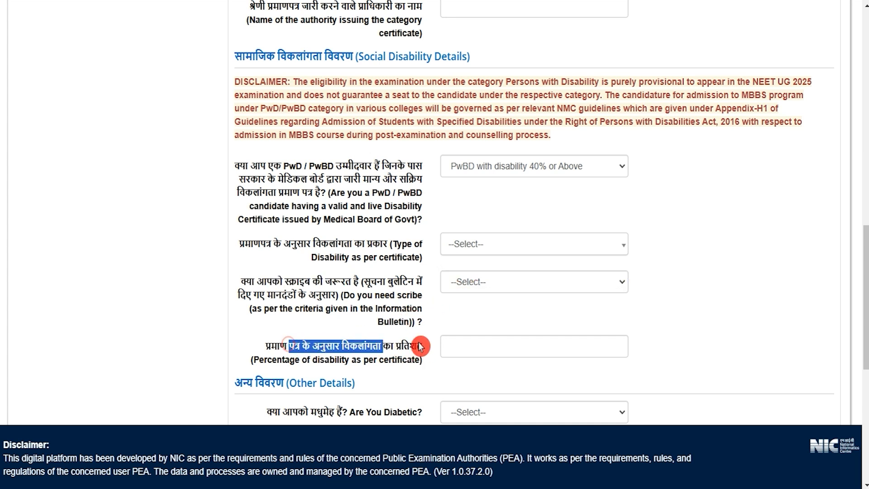
# - Answer No to both the PwD/PwBD disability question and the diabetic question
pyautogui.click(496, 170)
pyautogui.click(471, 202)
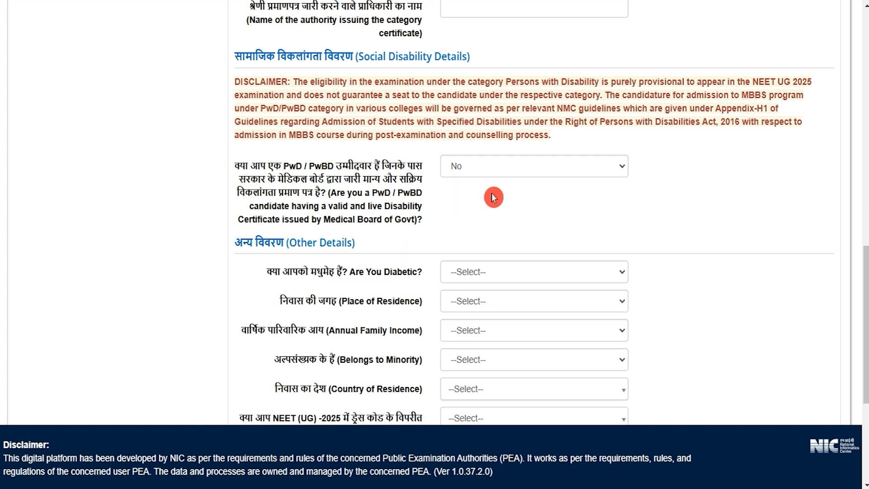
pyautogui.scroll(-3, 383, 241)
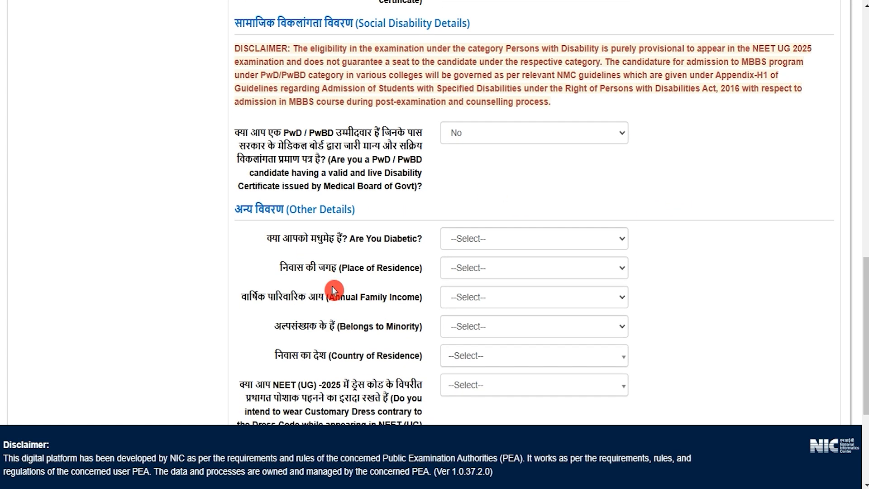
pyautogui.moveTo(360, 145); pyautogui.dragTo(299, 136)
pyautogui.click(458, 143)
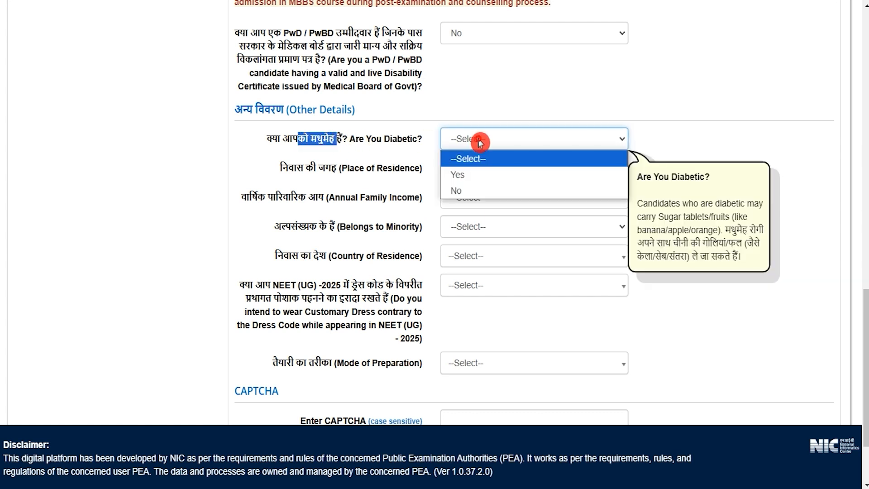
pyautogui.click(469, 174)
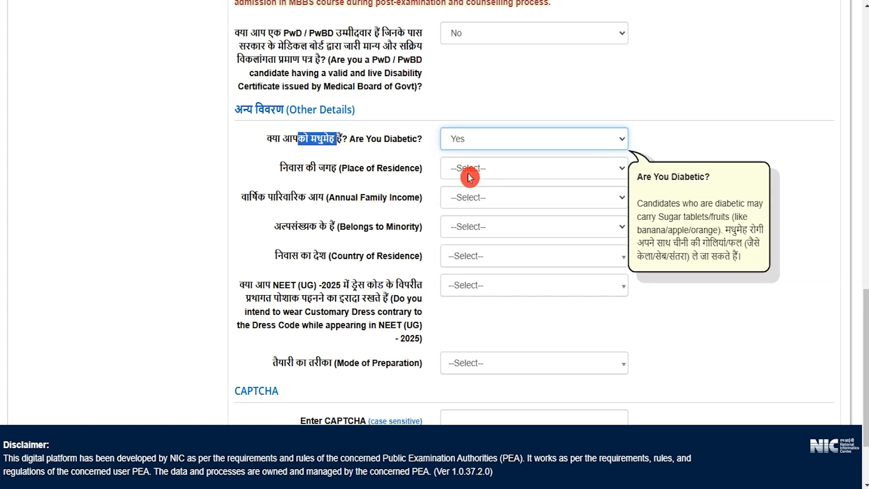
pyautogui.click(471, 144)
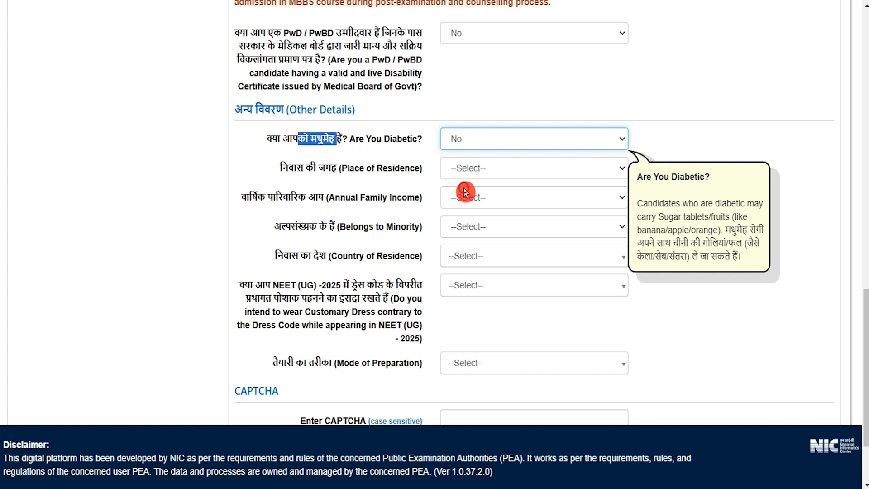
pyautogui.moveTo(297, 171); pyautogui.dragTo(360, 170)
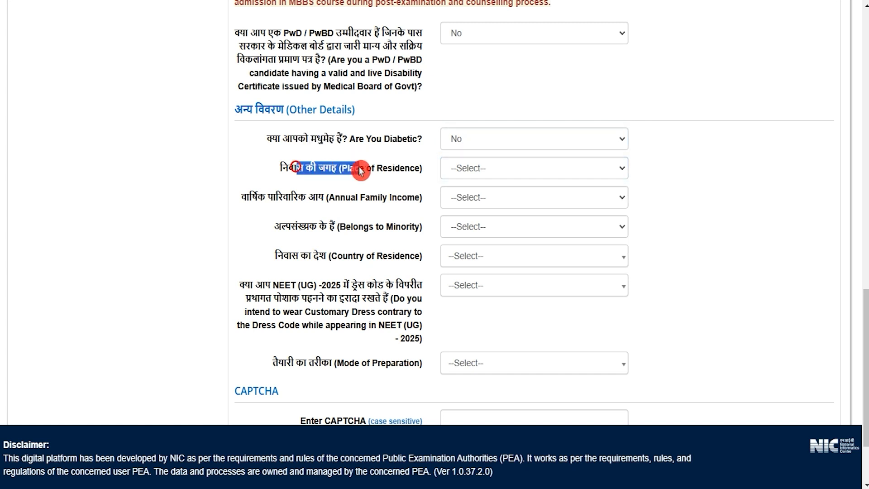
pyautogui.click(478, 172)
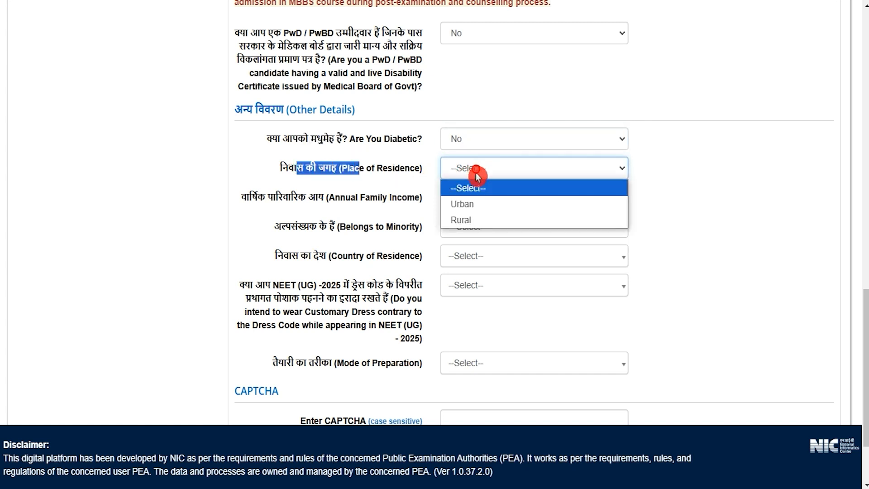
pyautogui.click(466, 204)
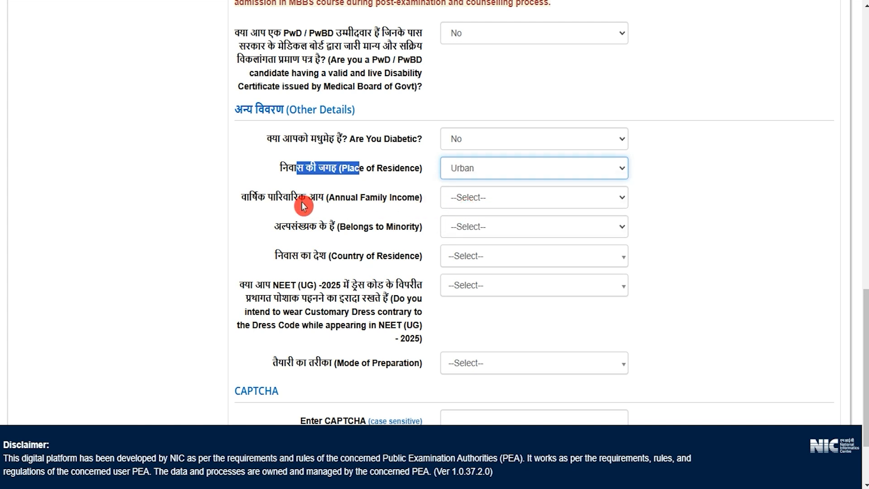
pyautogui.moveTo(266, 198); pyautogui.dragTo(408, 198)
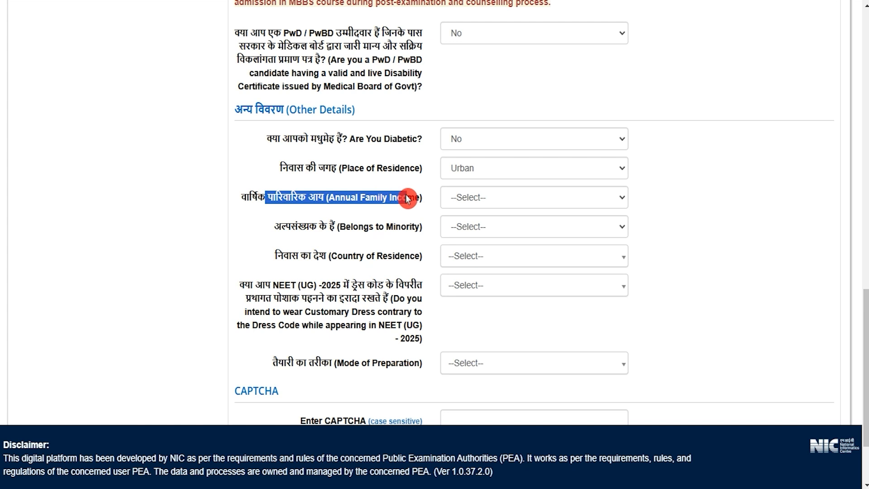
pyautogui.click(492, 201)
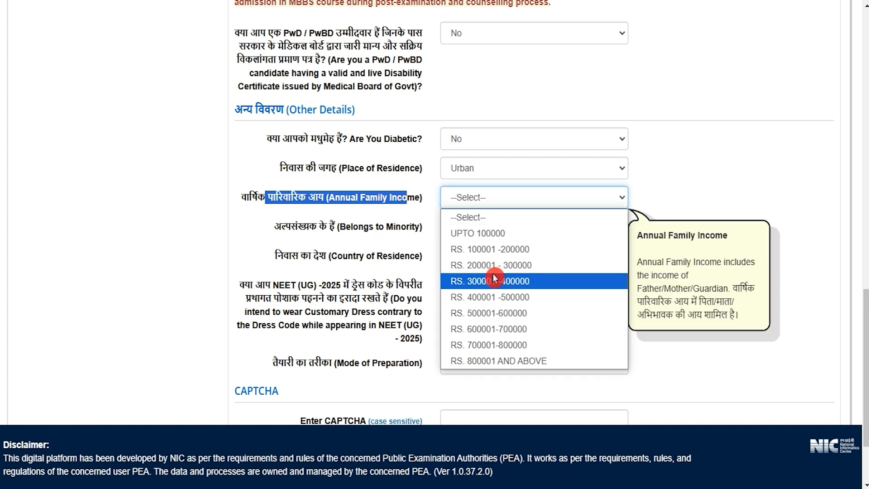
pyautogui.click(494, 298)
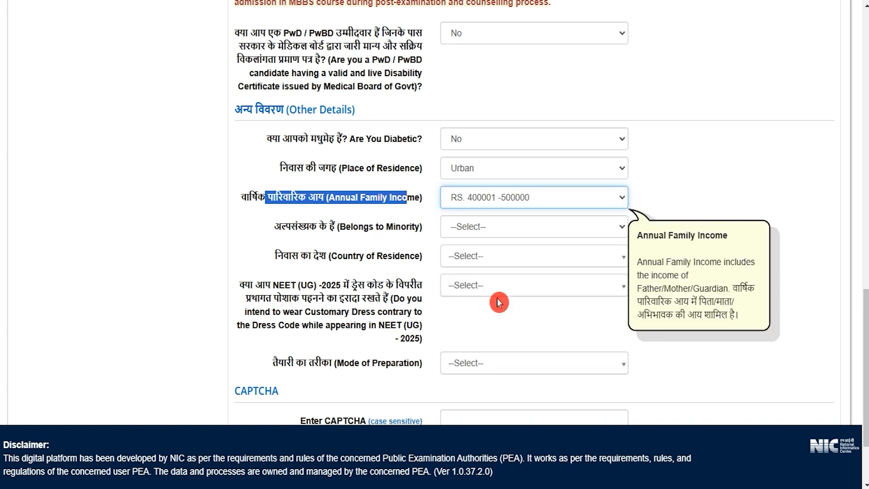
# - Answer Yes to the Belongs to Minority question and examine the Religious Minority options
pyautogui.moveTo(292, 226); pyautogui.dragTo(475, 229)
pyautogui.click(477, 229)
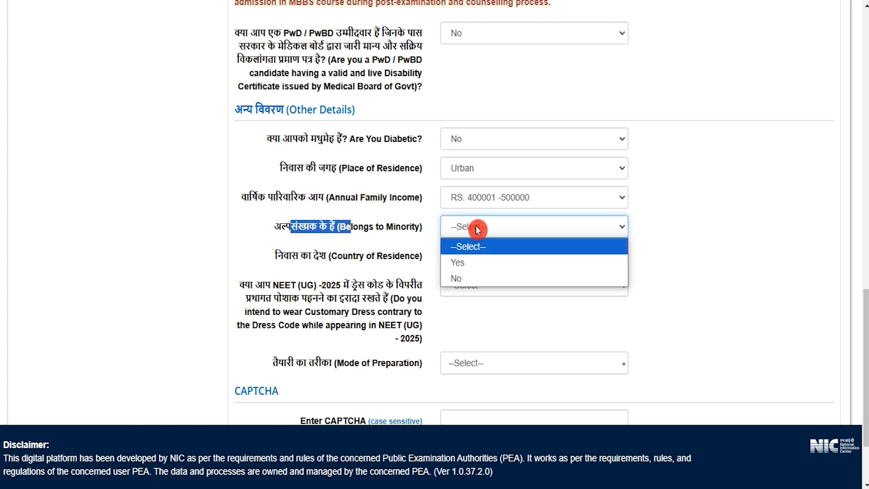
pyautogui.click(471, 264)
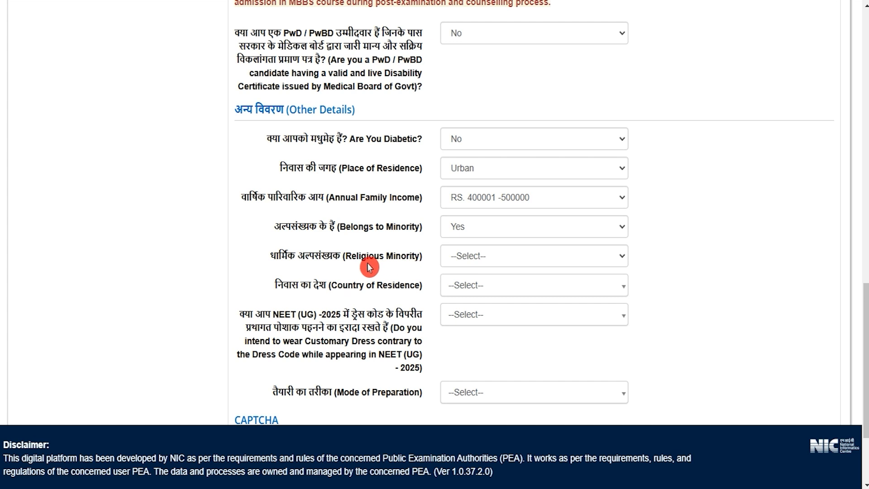
pyautogui.moveTo(281, 255); pyautogui.dragTo(453, 258)
pyautogui.click(464, 261)
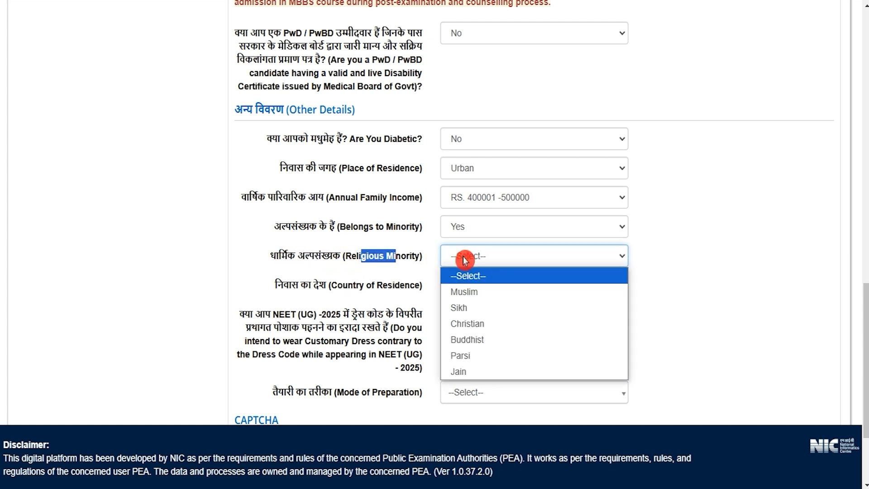
pyautogui.moveTo(319, 285); pyautogui.dragTo(387, 285)
# - Set Belongs to Minority to No and the Country of Residence to India
pyautogui.click(474, 231)
pyautogui.click(466, 277)
pyautogui.moveTo(286, 257); pyautogui.dragTo(420, 256)
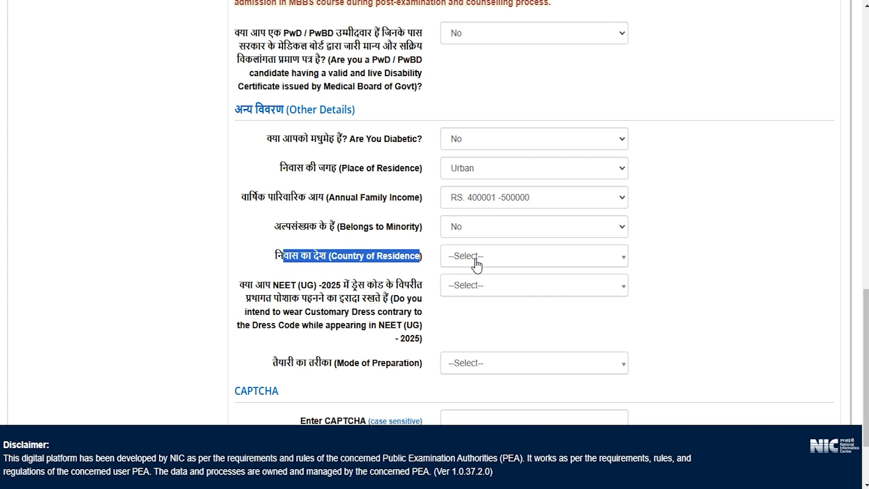
pyautogui.click(476, 262)
pyautogui.click(470, 313)
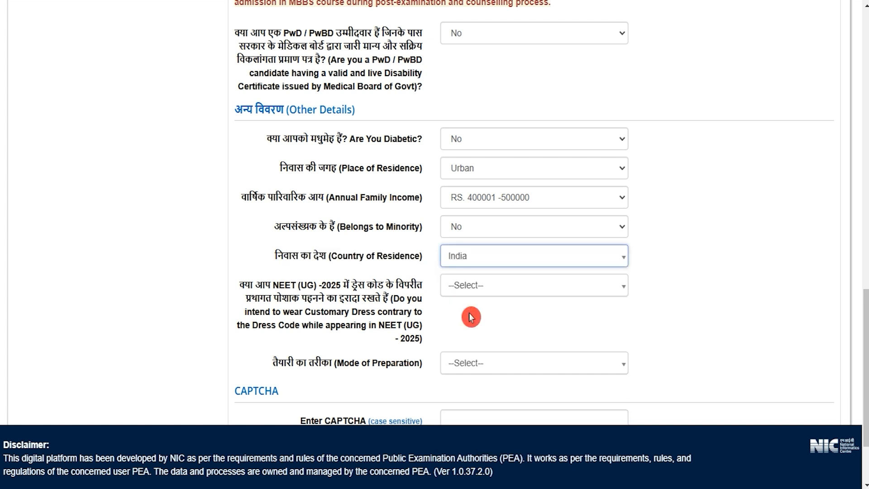
# - Answer No to the question about wearing customary dress contrary to the NEET (UG) - 2025 dress code
pyautogui.scroll(-2, 470, 317)
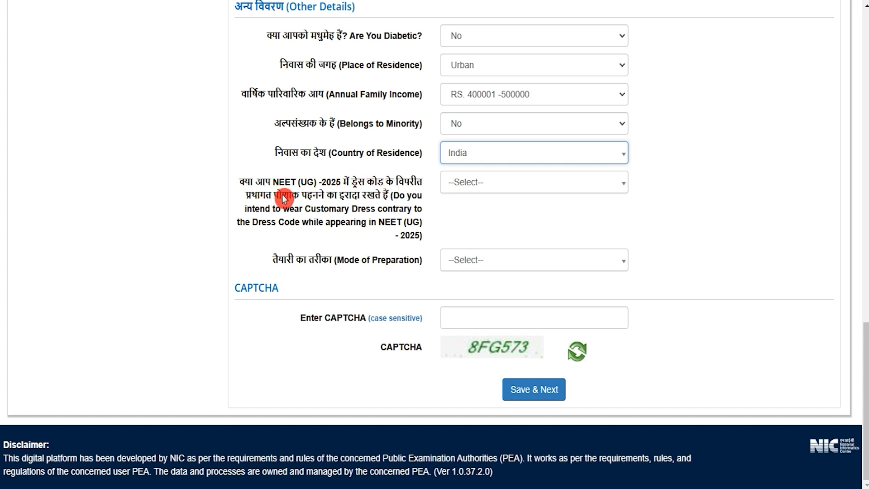
pyautogui.moveTo(294, 196); pyautogui.dragTo(353, 196)
pyautogui.click(474, 184)
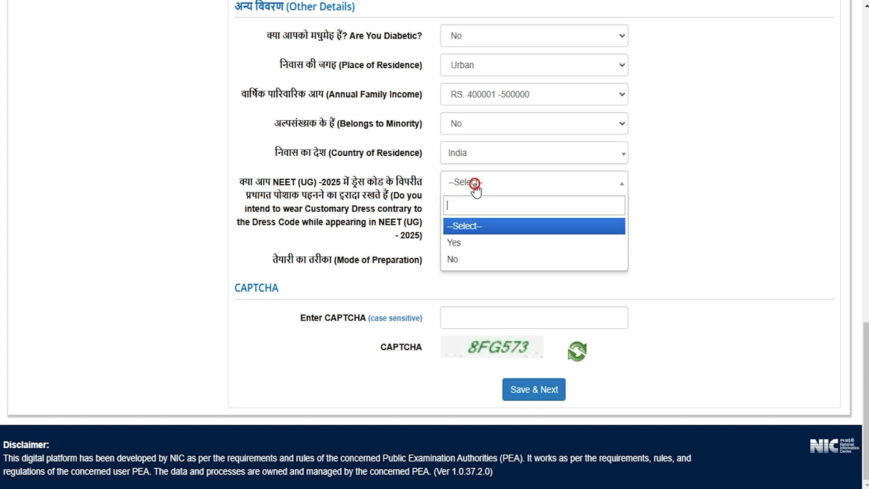
pyautogui.click(461, 243)
pyautogui.click(471, 186)
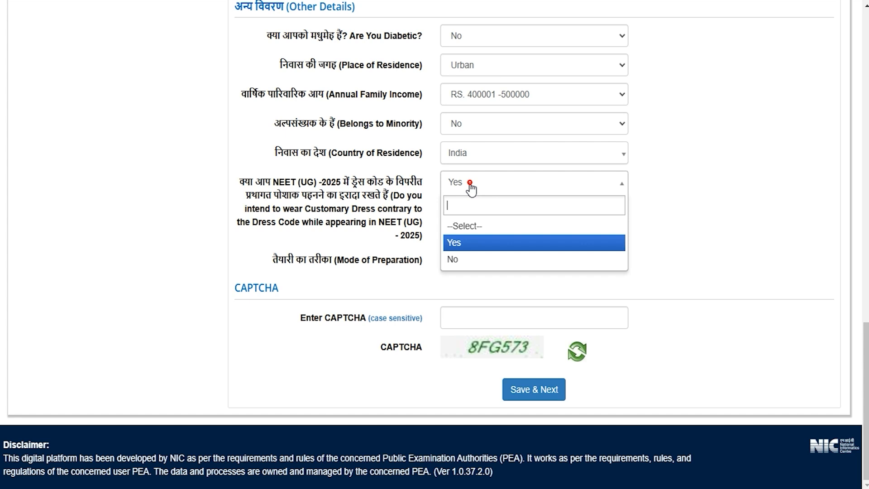
pyautogui.click(459, 258)
pyautogui.click(569, 226)
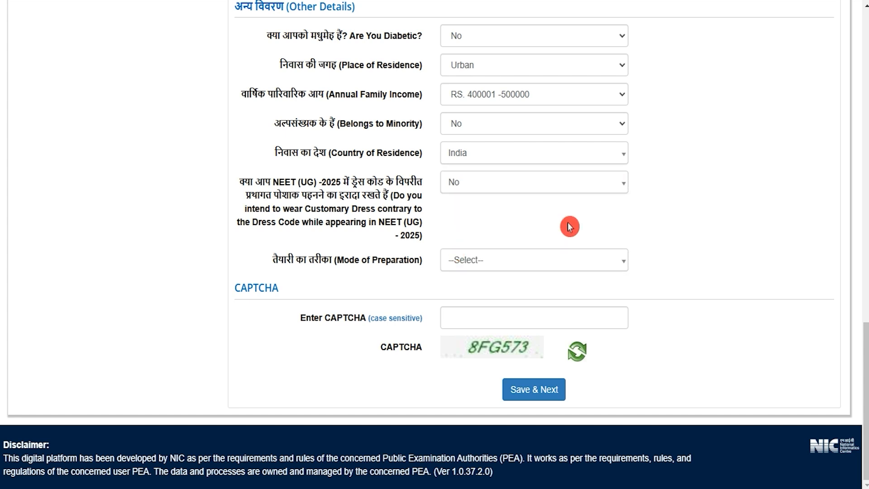
# - Set the Mode of Preparation to Individual Tuition and go to the CAPTCHA field
pyautogui.click(501, 264)
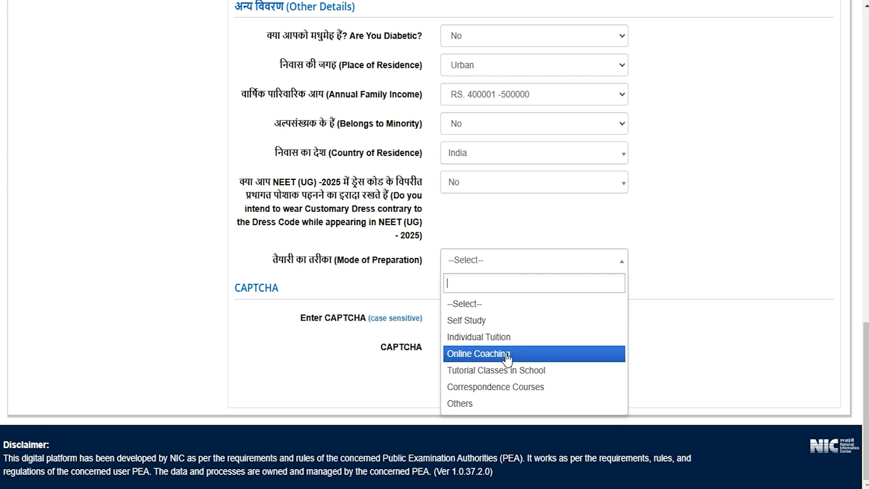
pyautogui.click(486, 336)
pyautogui.click(485, 315)
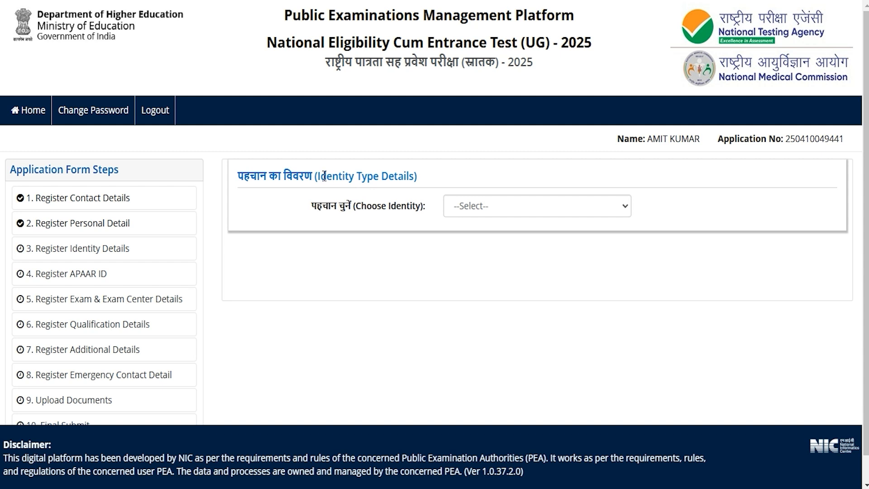
# - Choose Aadhaar as the identity type and accept the consent to share the Aadhaar number
pyautogui.moveTo(324, 176); pyautogui.dragTo(381, 176)
pyautogui.click(490, 209)
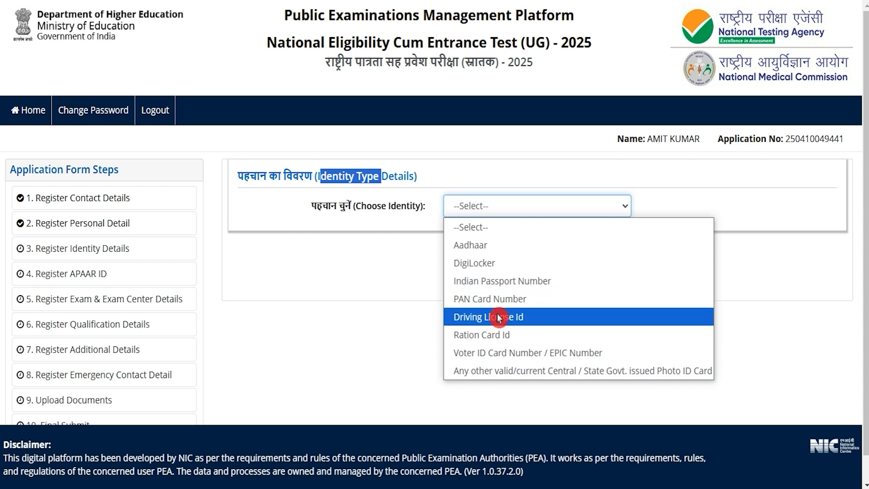
pyautogui.click(489, 245)
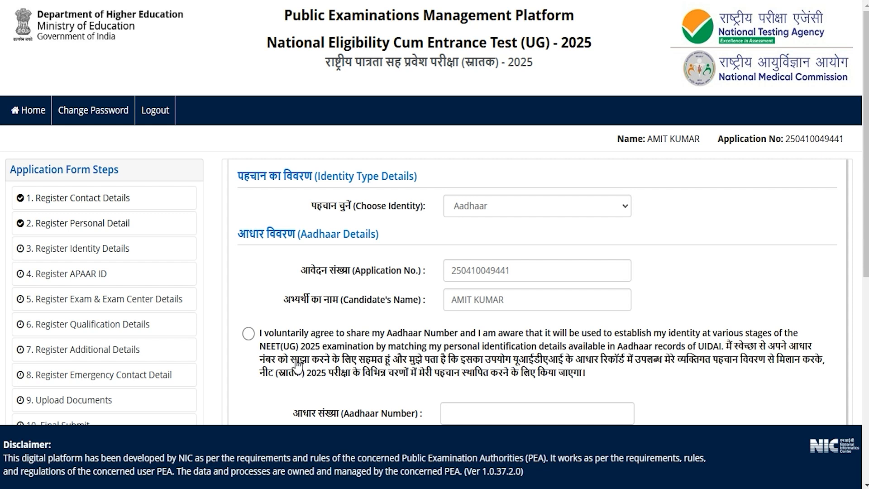
pyautogui.click(249, 335)
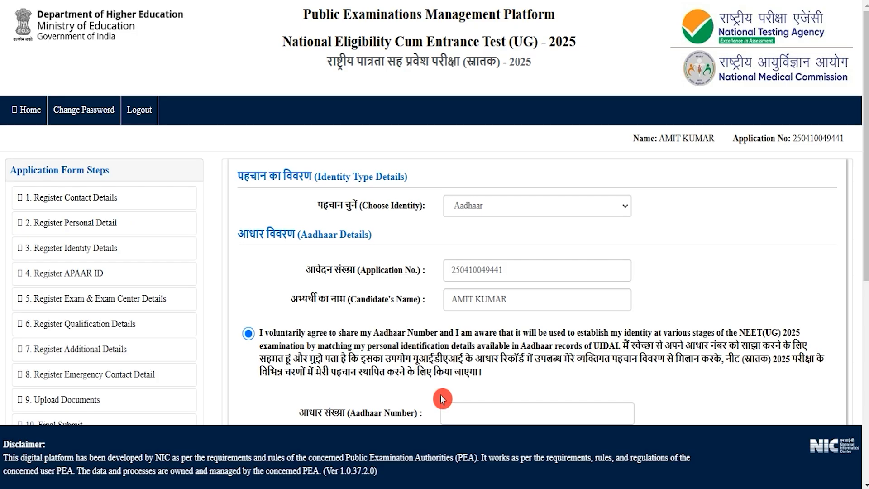
# - Examine the Aadhaar Number and Confirm Aadhaar Number fields in the Aadhaar details
pyautogui.scroll(-1, 423, 374)
pyautogui.scroll(-4, 423, 369)
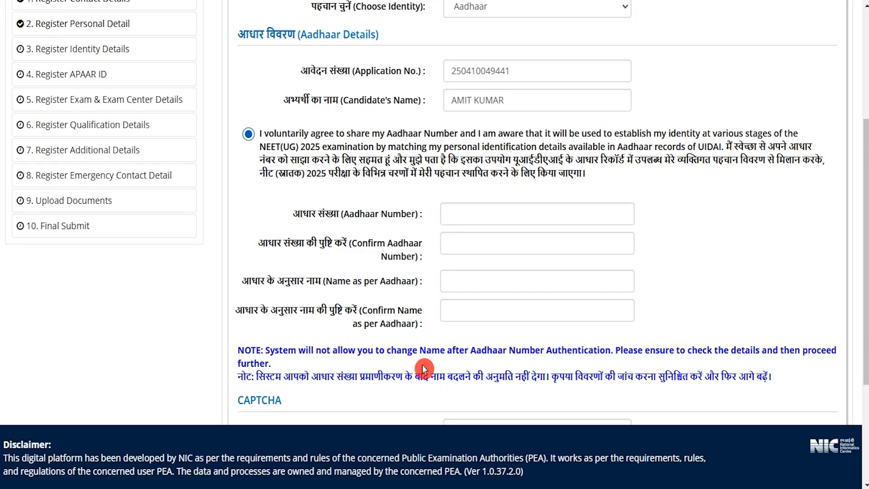
pyautogui.moveTo(355, 213); pyautogui.dragTo(416, 213)
pyautogui.click(452, 211)
pyautogui.moveTo(319, 243); pyautogui.dragTo(393, 243)
pyautogui.click(460, 241)
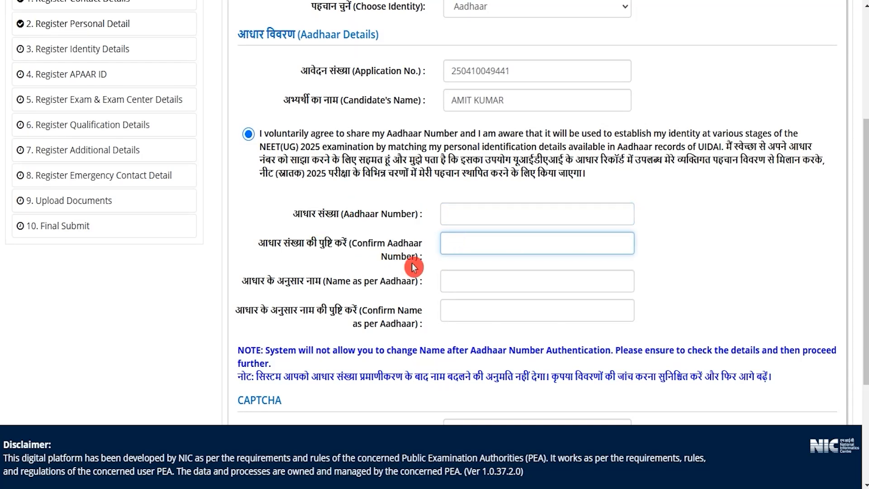
# - Examine the Name as per Aadhaar field, its confirmation field and the CAPTCHA section of the identity form
pyautogui.moveTo(260, 280); pyautogui.dragTo(382, 279)
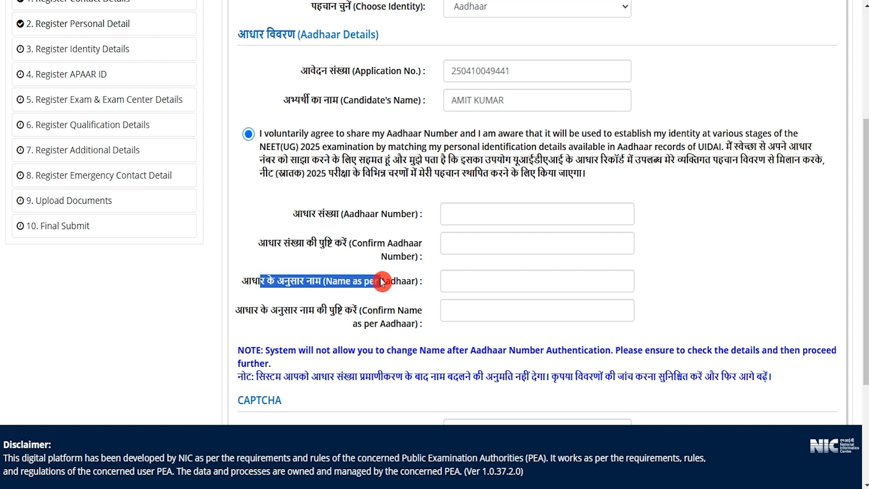
pyautogui.click(479, 287)
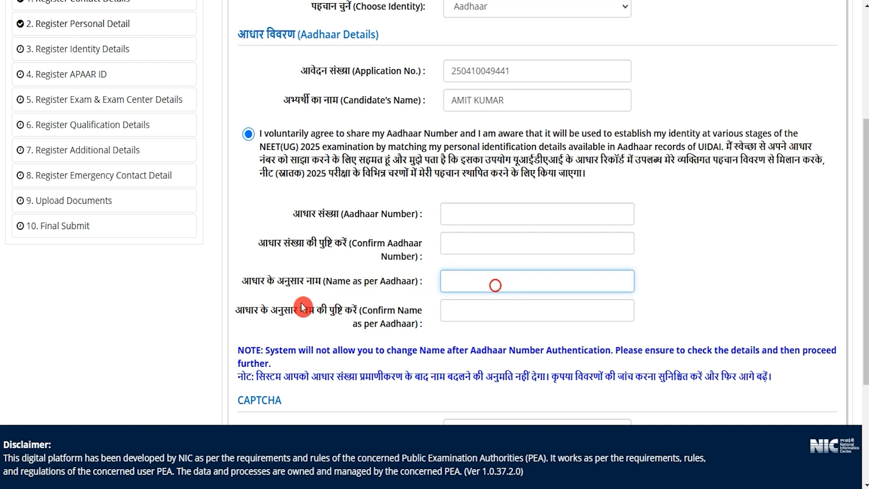
pyautogui.moveTo(269, 310); pyautogui.dragTo(382, 310)
pyautogui.click(466, 314)
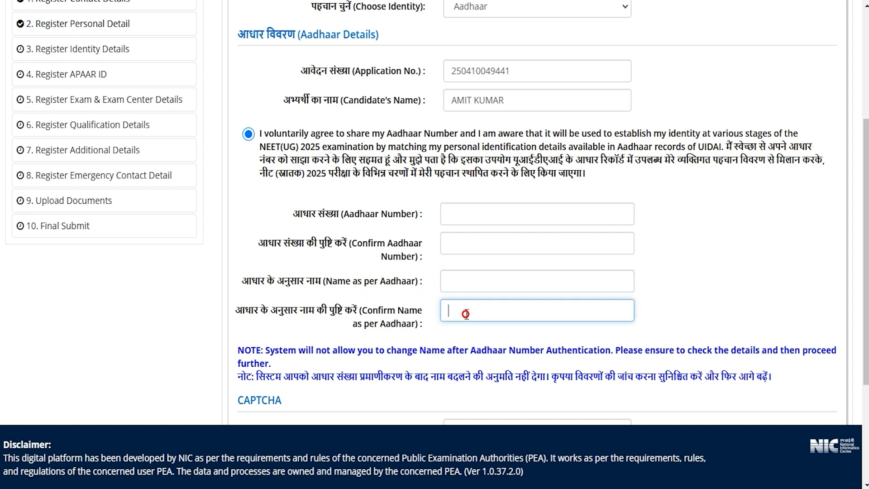
pyautogui.scroll(-1, 466, 313)
pyautogui.scroll(-3, 467, 314)
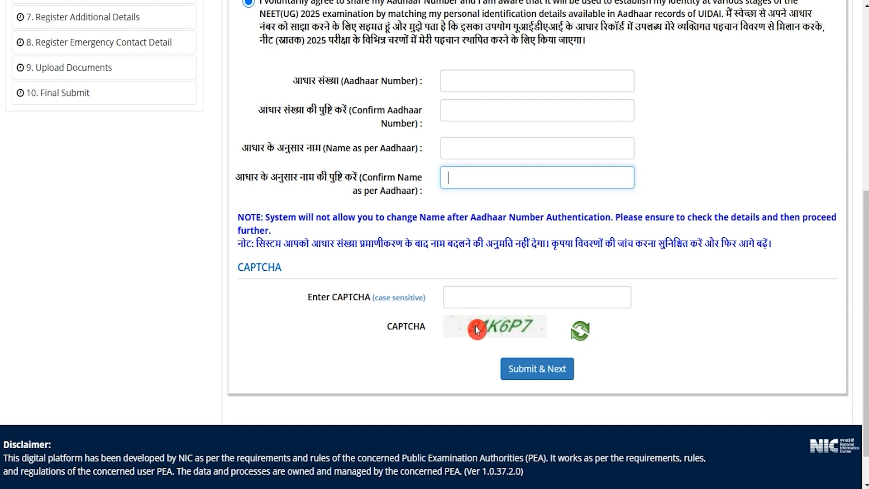
pyautogui.click(498, 301)
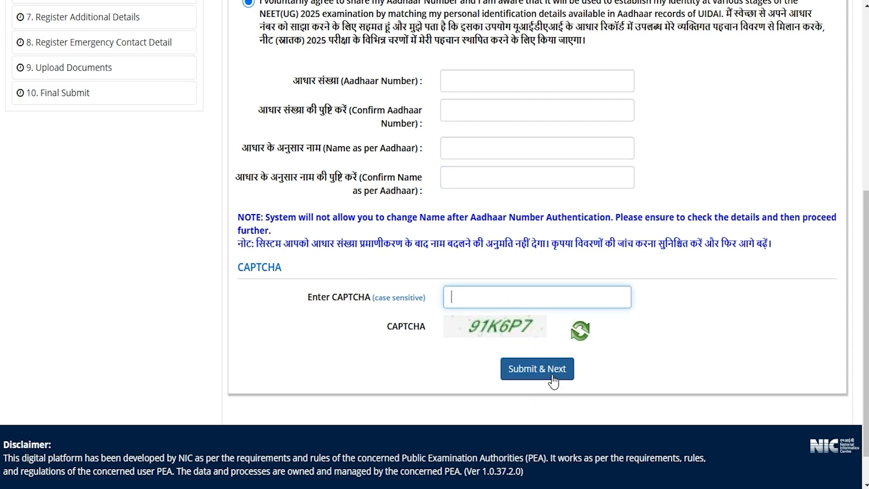
pyautogui.click(345, 340)
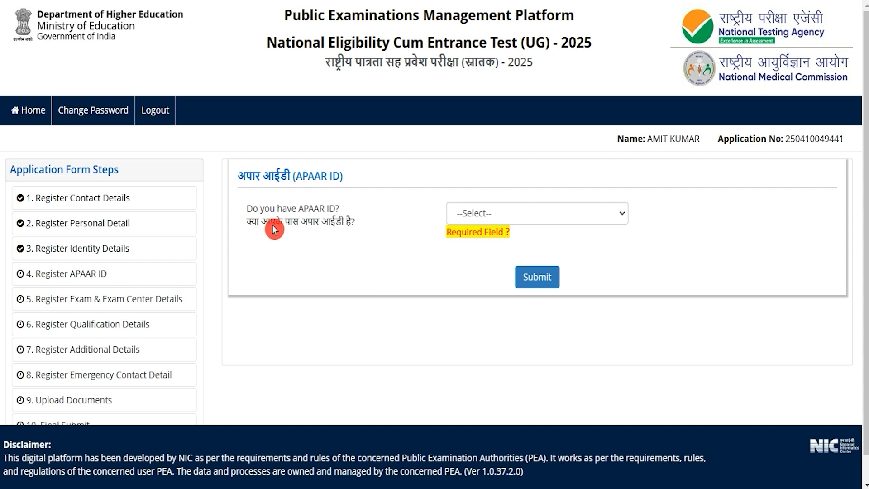
# - Answer No to the question about having an APAAR ID and submit that form step
pyautogui.moveTo(271, 226); pyautogui.dragTo(330, 223)
pyautogui.click(467, 212)
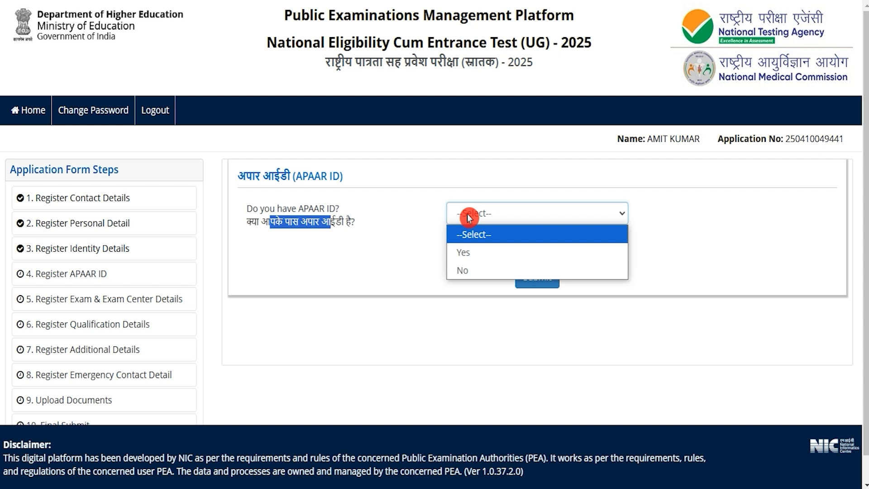
pyautogui.click(468, 251)
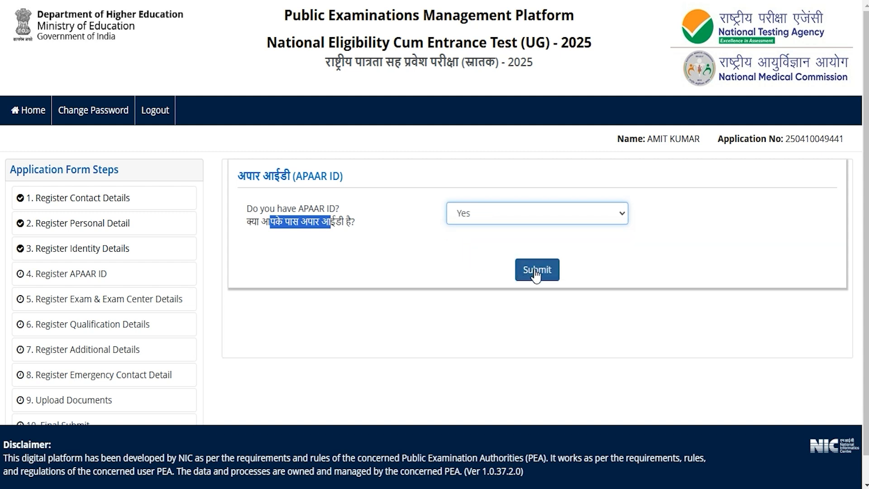
pyautogui.click(479, 215)
pyautogui.click(474, 267)
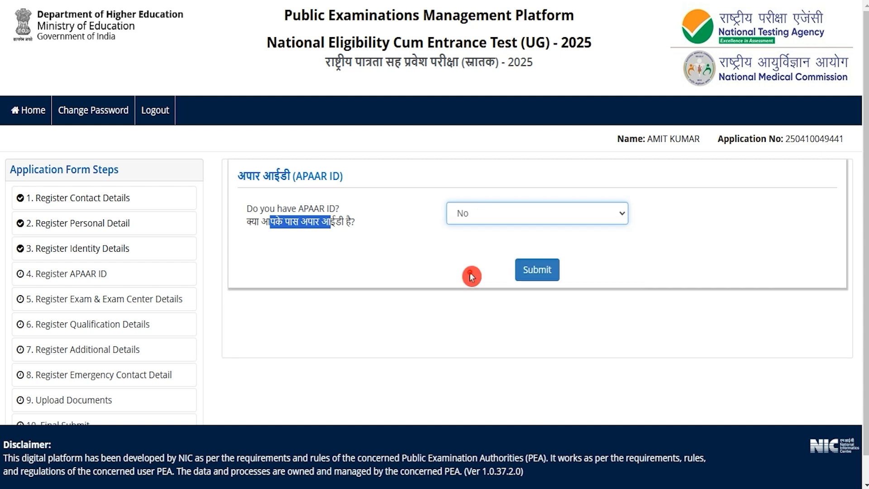
pyautogui.click(531, 273)
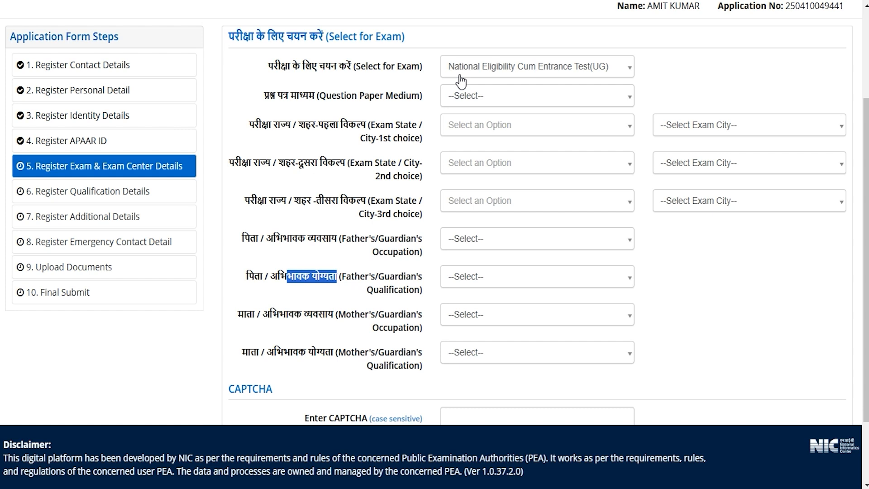
# - Set the question paper medium to Hindi and the first exam city choice to Saharanpur in Uttar Pradesh
pyautogui.click(471, 95)
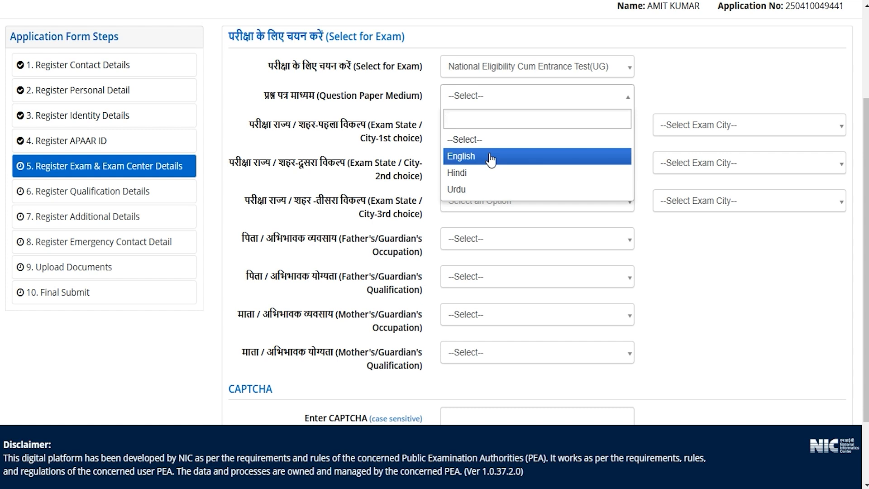
pyautogui.click(463, 174)
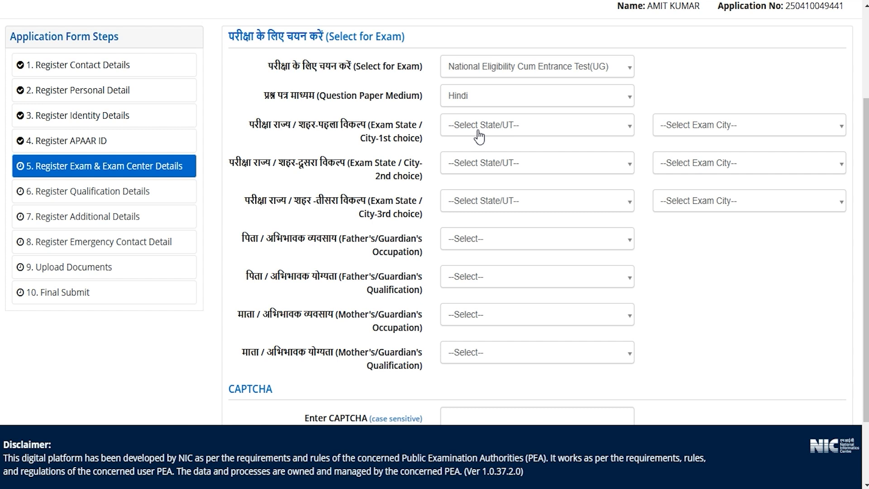
pyautogui.click(479, 135)
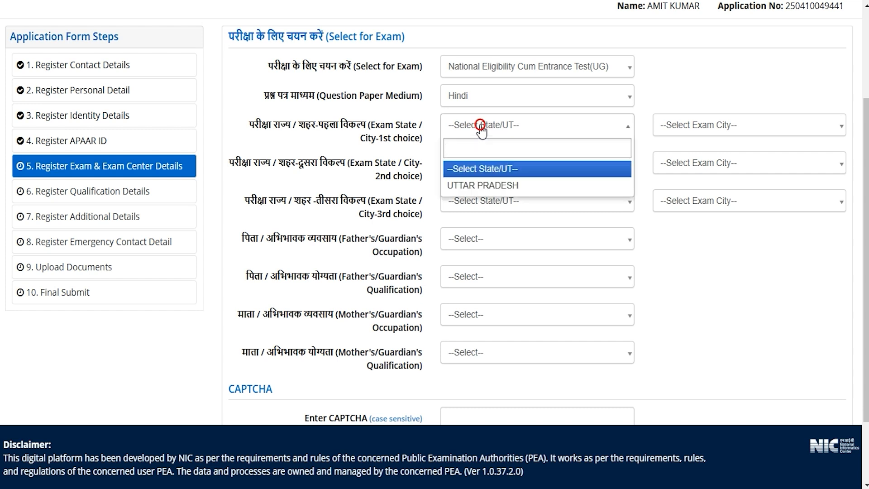
pyautogui.click(486, 187)
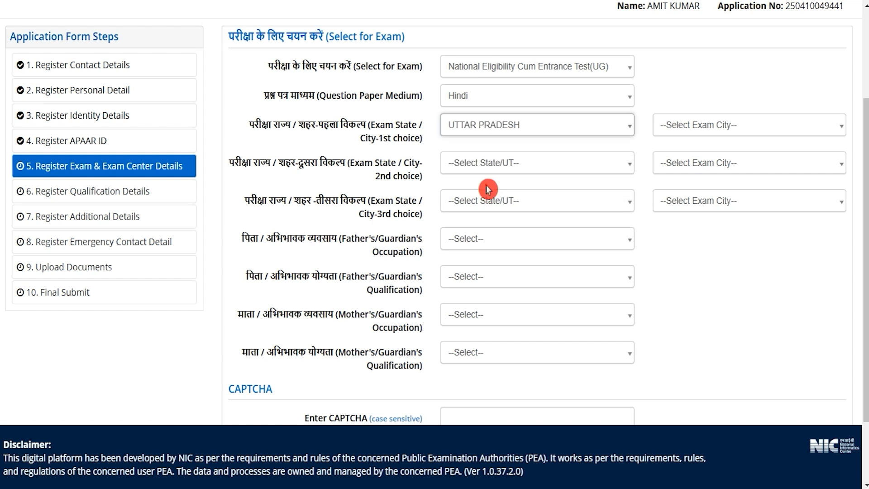
pyautogui.click(684, 129)
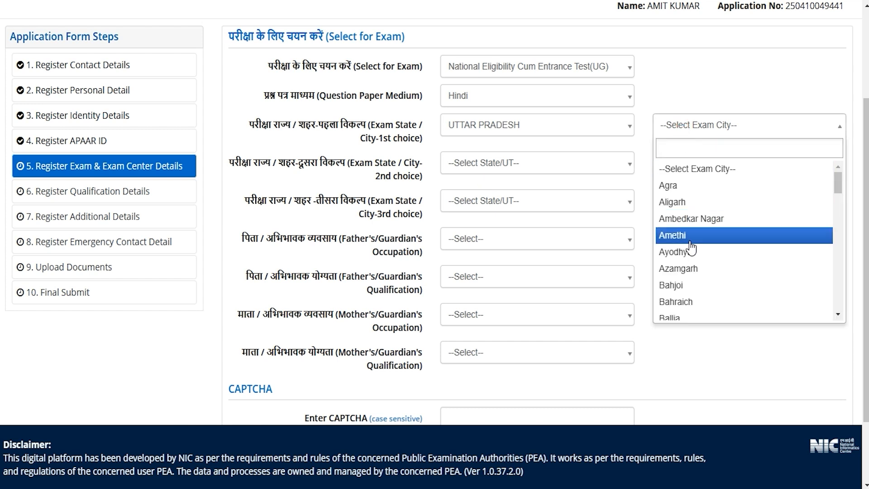
pyautogui.scroll(-20, 680, 288)
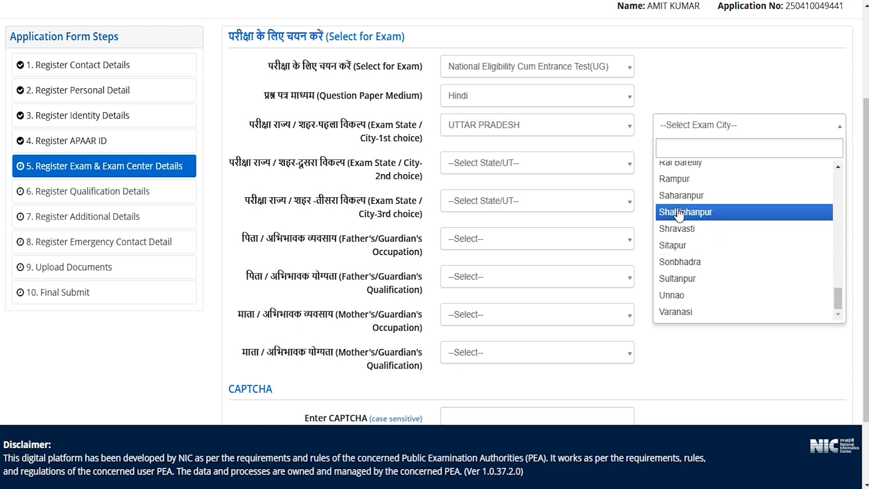
pyautogui.click(681, 195)
# - Set the second exam city choice to Bahjoi and the third to Azamgarh, both in Uttar Pradesh
pyautogui.click(478, 171)
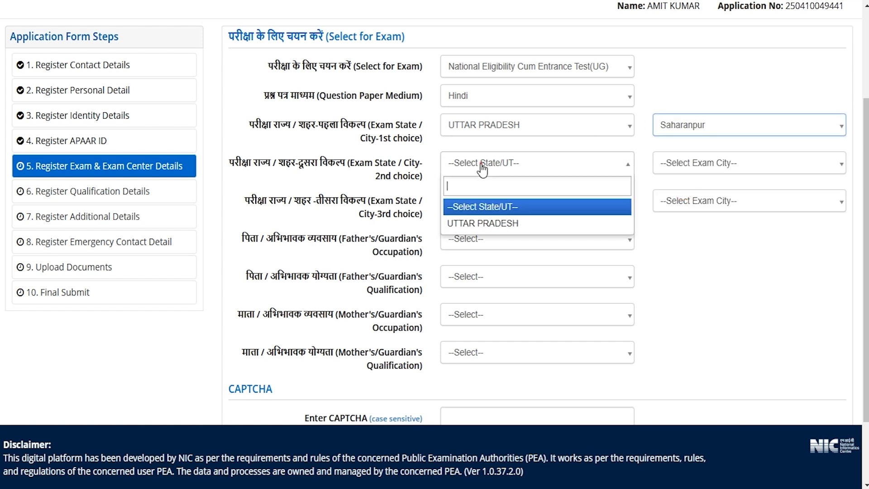
pyautogui.click(488, 227)
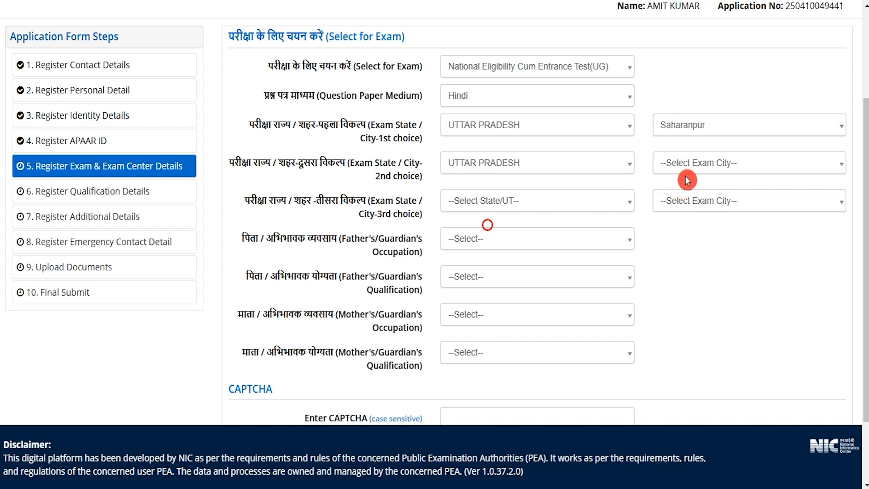
pyautogui.click(692, 163)
pyautogui.click(674, 323)
pyautogui.click(502, 201)
pyautogui.click(491, 256)
pyautogui.click(744, 207)
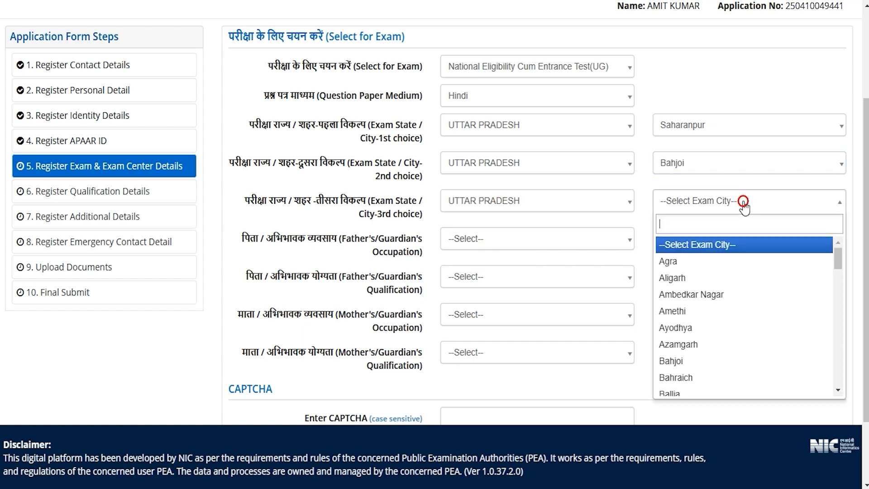
pyautogui.click(683, 345)
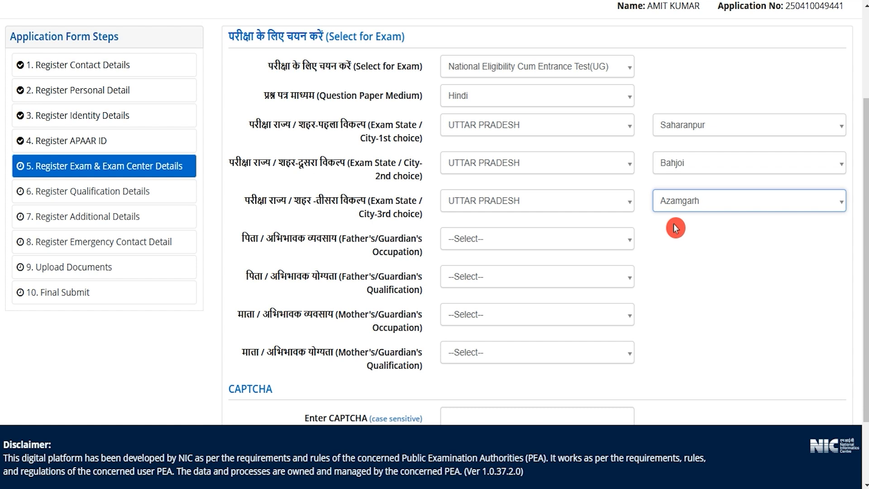
# - Set the father's/guardian's occupation to BUSINESS and qualification to POST GRADUATE
pyautogui.moveTo(294, 233); pyautogui.dragTo(379, 239)
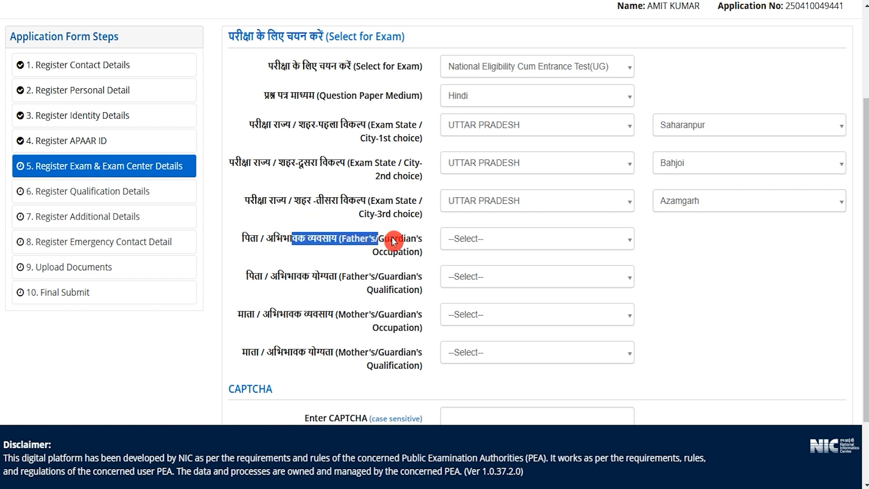
pyautogui.click(467, 240)
pyautogui.click(467, 315)
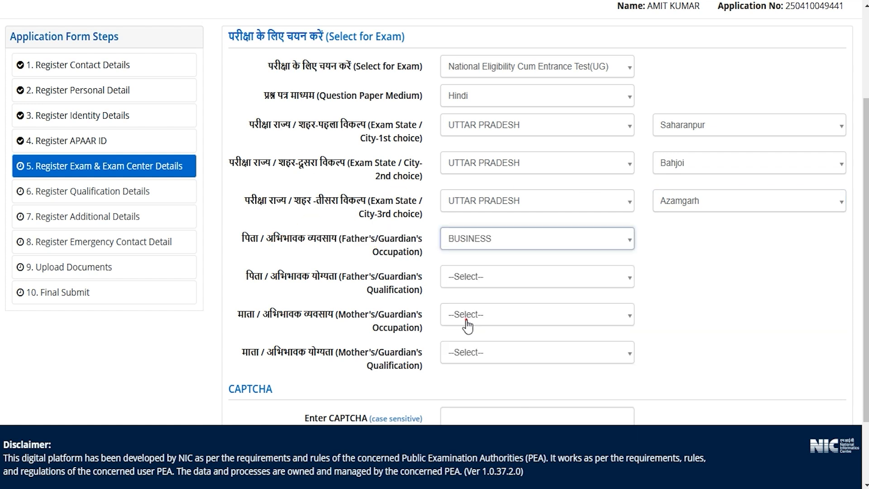
pyautogui.click(465, 278)
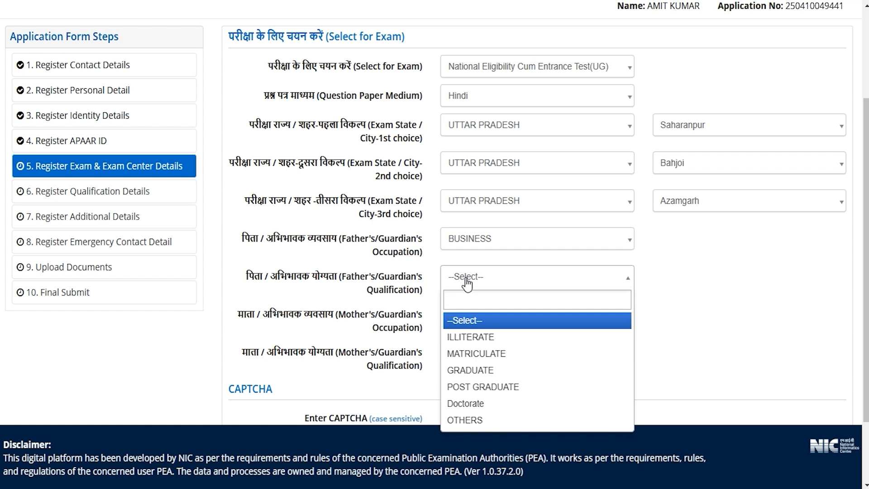
pyautogui.click(472, 392)
# - Set the mother's/guardian's occupation to MEDICAL and qualification to GRADUATE
pyautogui.moveTo(305, 315); pyautogui.dragTo(386, 317)
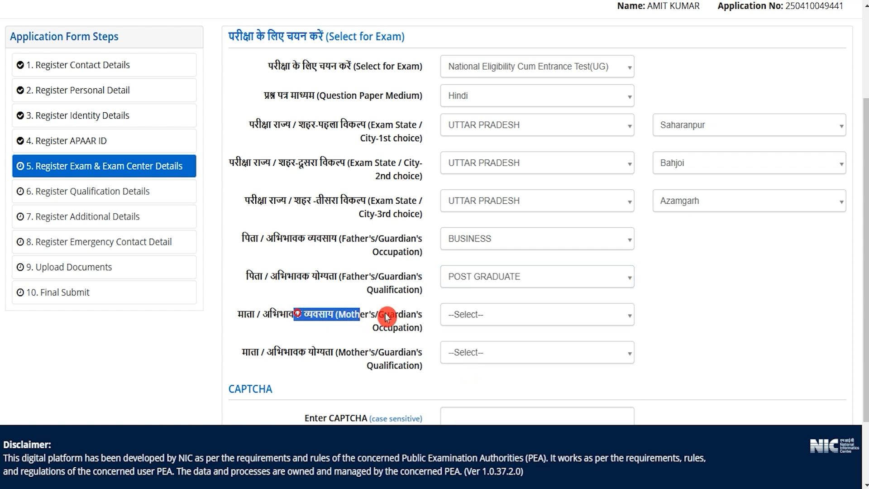
pyautogui.click(473, 318)
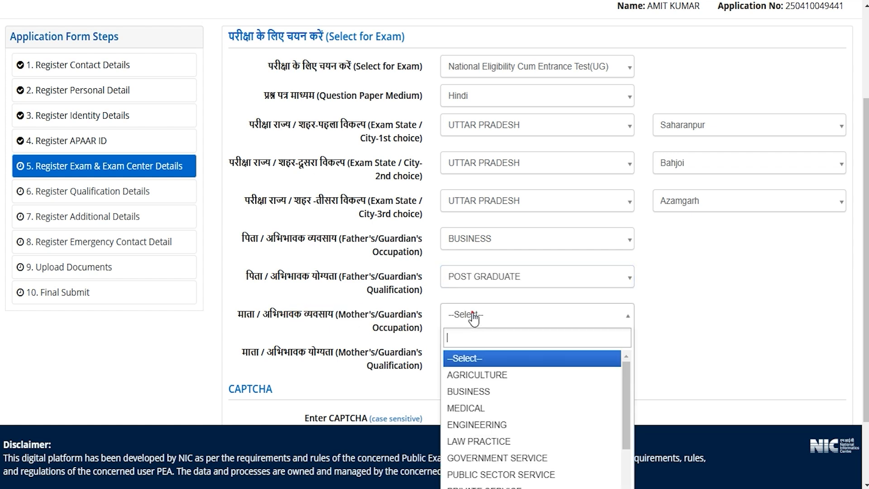
pyautogui.click(477, 408)
pyautogui.click(469, 357)
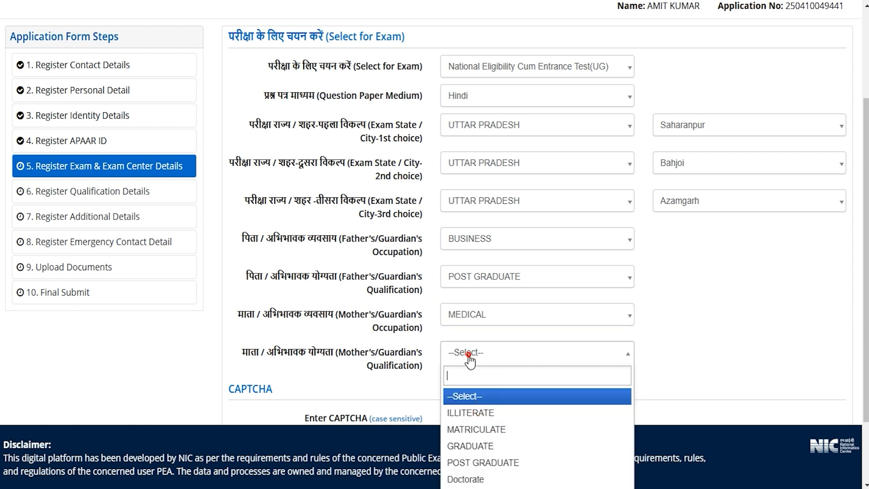
pyautogui.click(471, 445)
# - Fill in the CAPTCHA and save the exam centre details to proceed to the qualification form
pyautogui.scroll(-2, 642, 335)
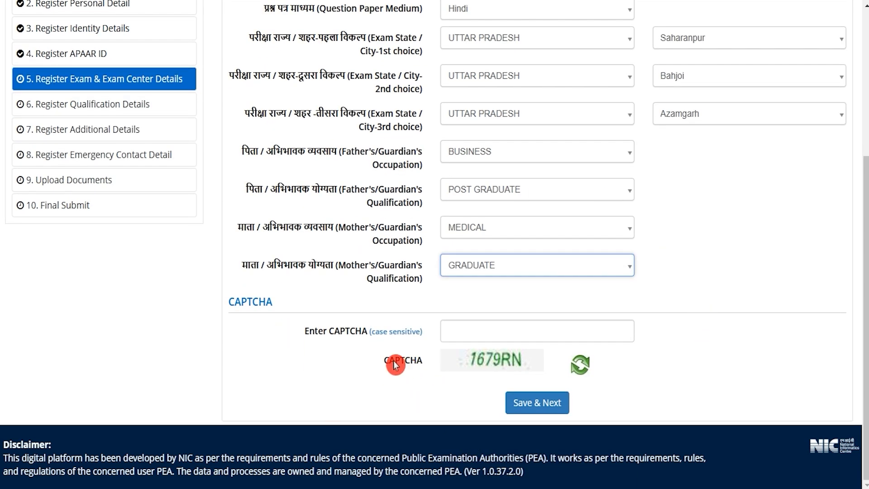
pyautogui.click(484, 331)
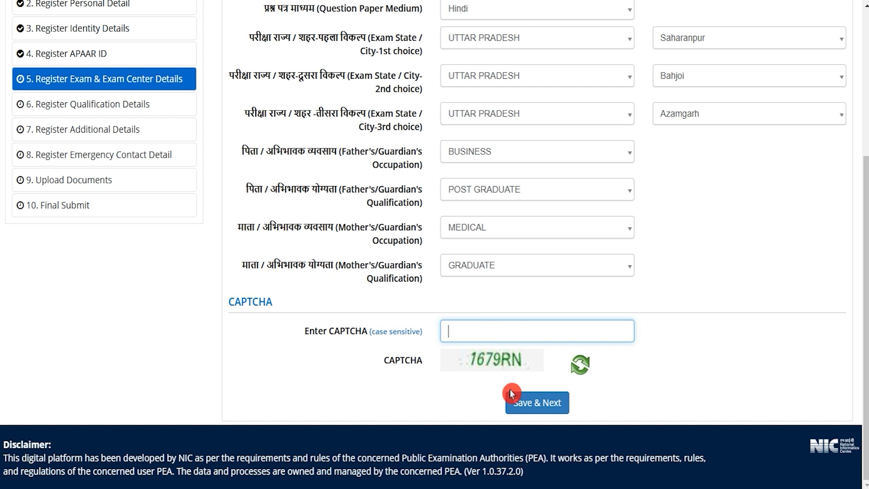
pyautogui.click(566, 410)
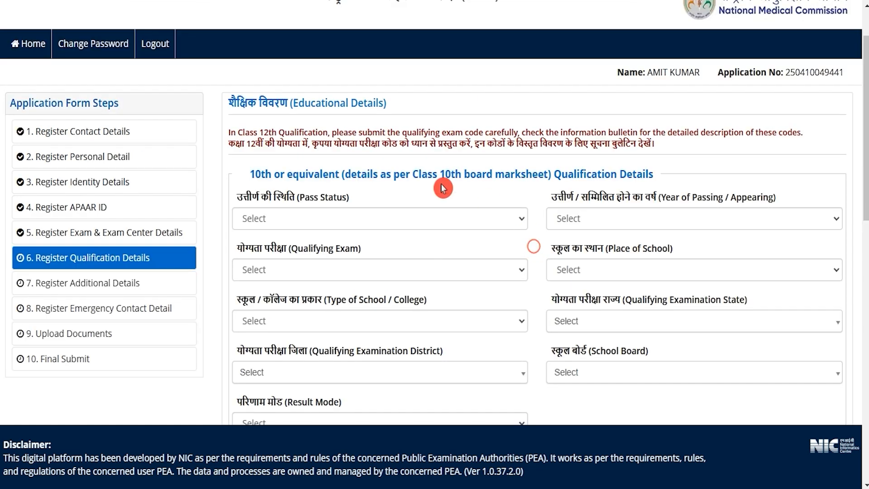
# - Set the Class 10 pass status to Passed and the year of passing to 2020
pyautogui.moveTo(294, 102); pyautogui.dragTo(389, 106)
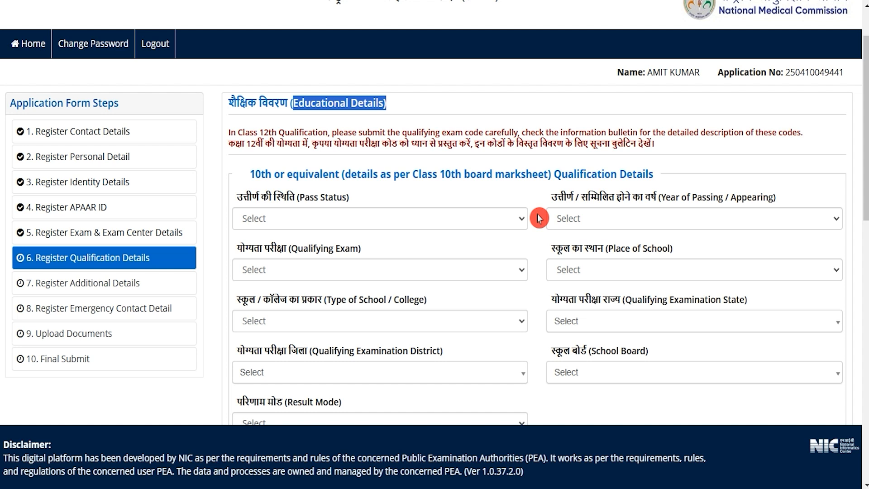
pyautogui.moveTo(260, 176); pyautogui.dragTo(388, 177)
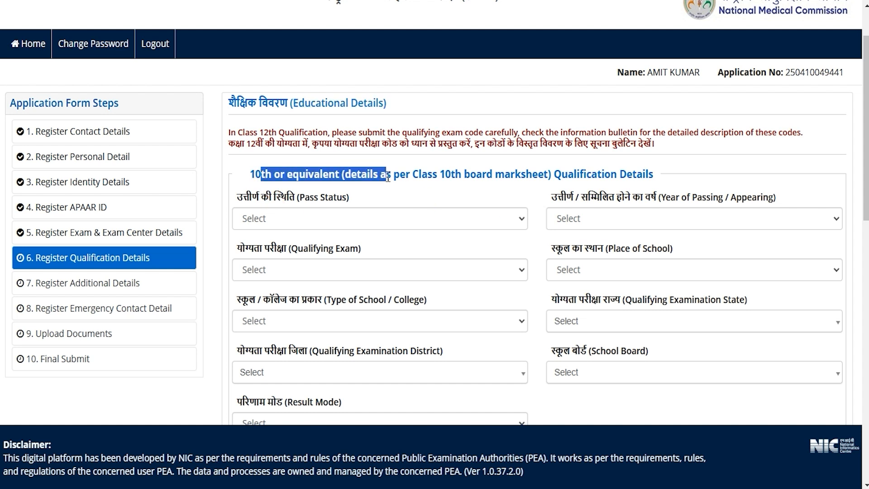
pyautogui.click(361, 218)
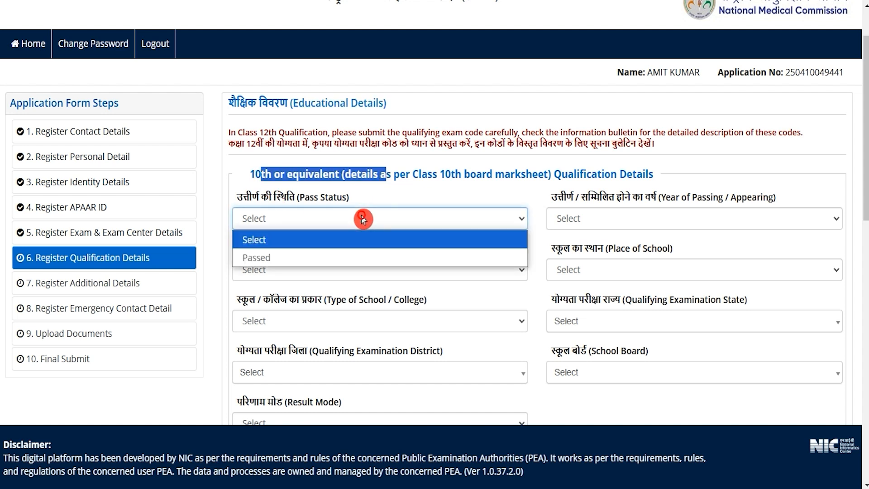
pyautogui.click(267, 258)
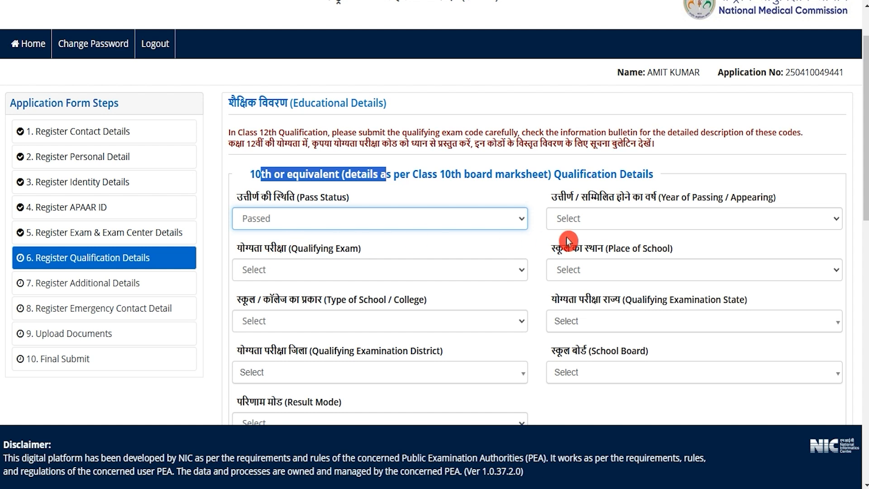
pyautogui.click(599, 226)
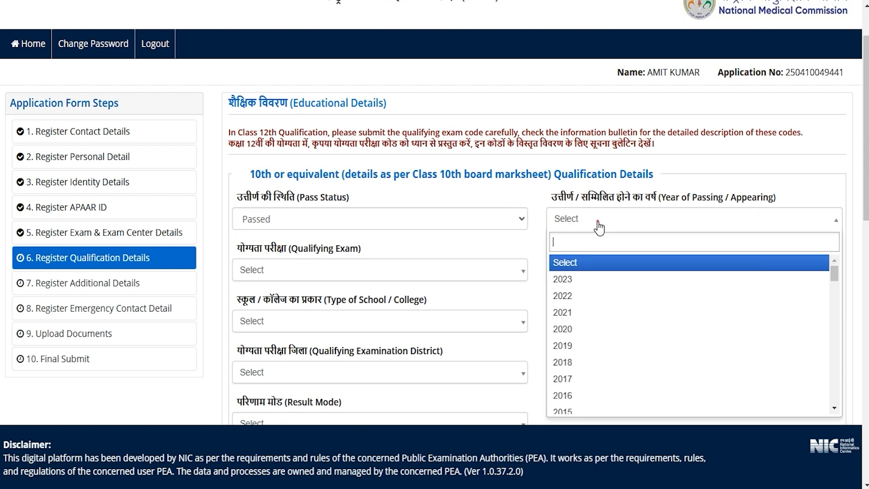
pyautogui.click(572, 337)
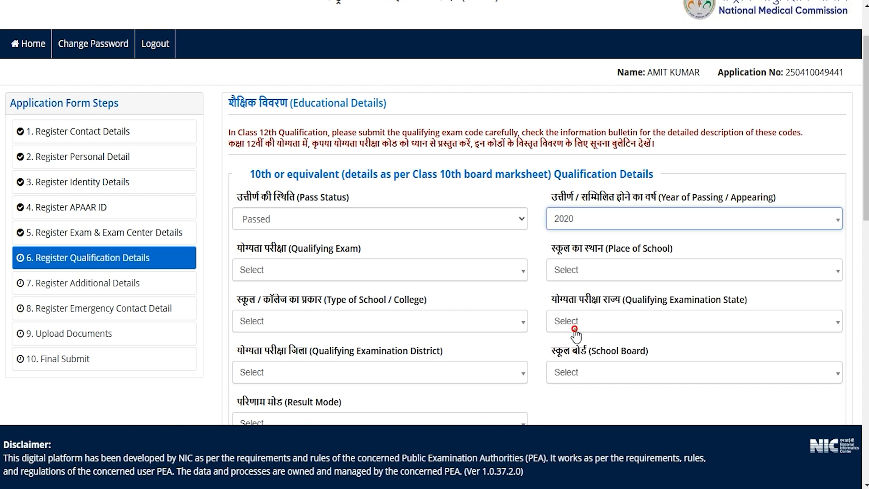
# - Set the Class 10 qualifying exam to 10th or Equivalent and the place of school to Rural
pyautogui.click(321, 271)
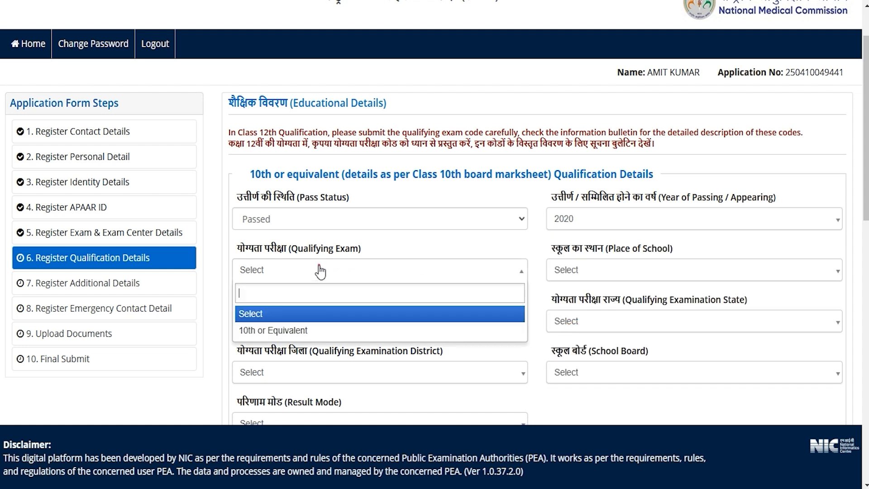
pyautogui.click(279, 330)
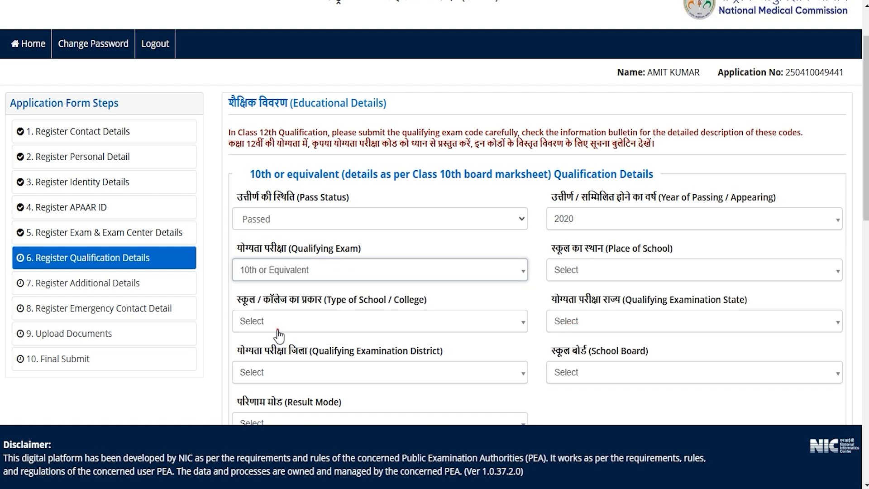
pyautogui.click(614, 272)
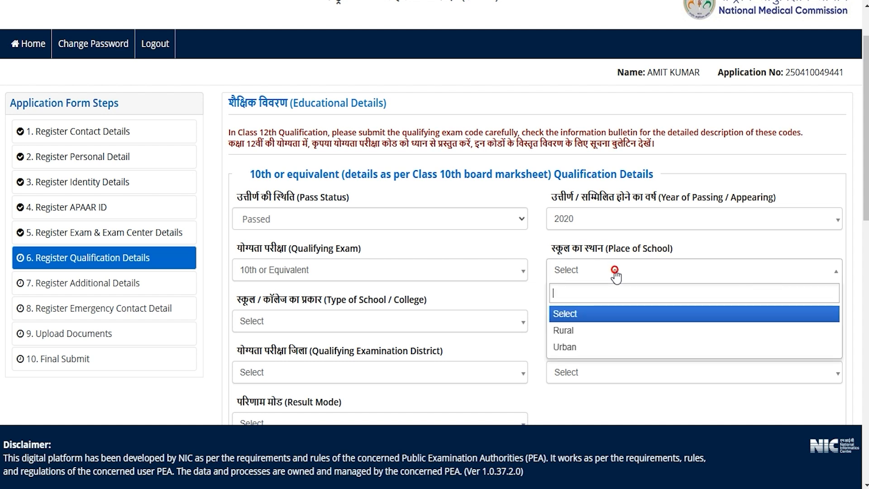
pyautogui.click(574, 337)
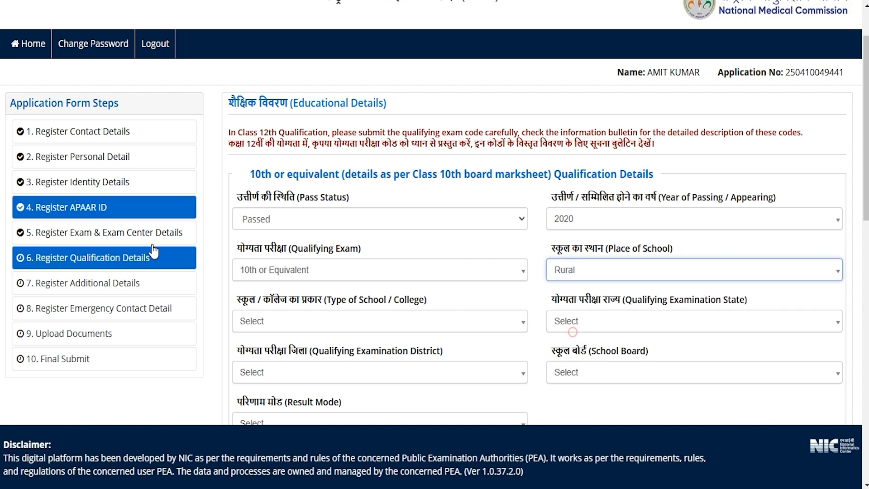
# - Set the Class 10 school type to Government School and the qualifying examination state to Uttar Pradesh
pyautogui.click(303, 324)
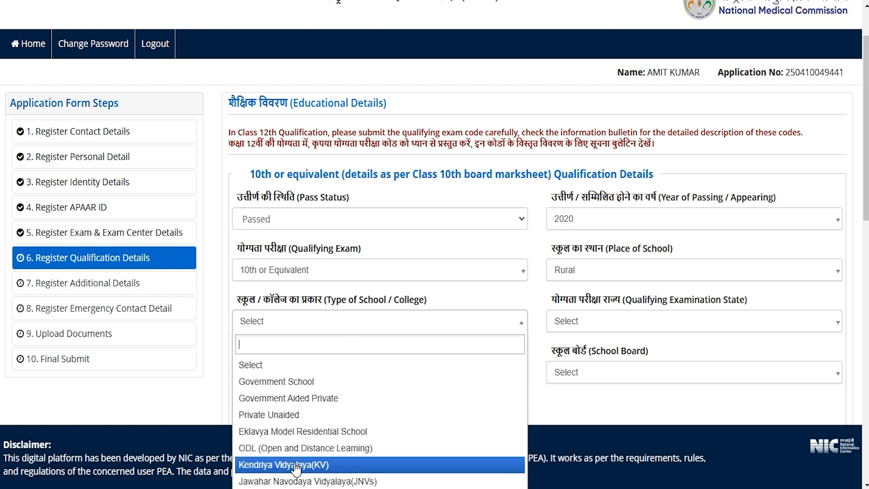
pyautogui.click(274, 382)
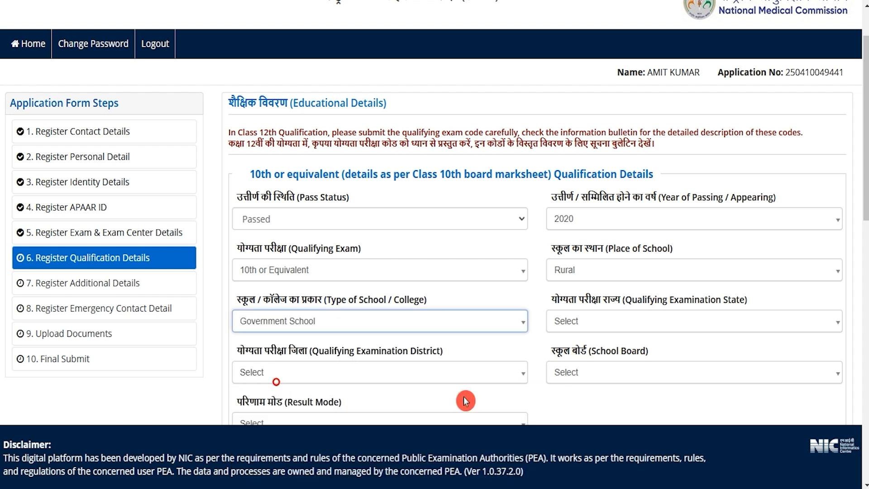
pyautogui.click(600, 329)
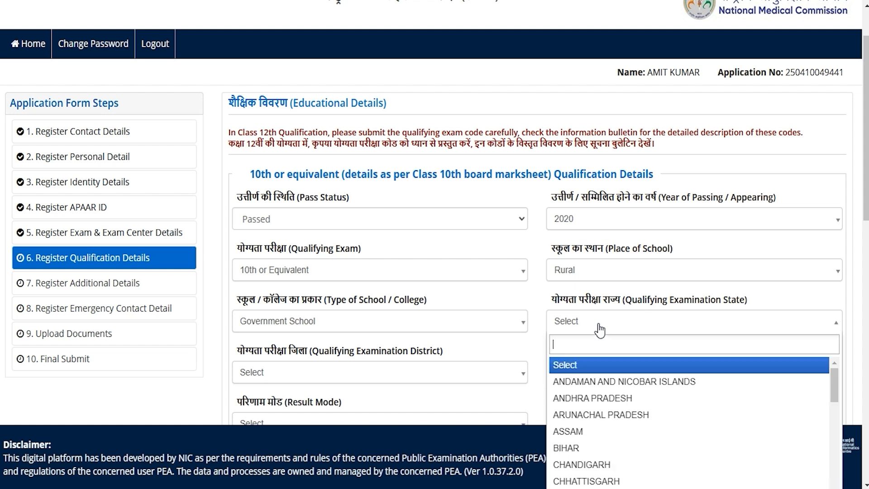
pyautogui.scroll(-5, 599, 435)
pyautogui.scroll(-3, 600, 436)
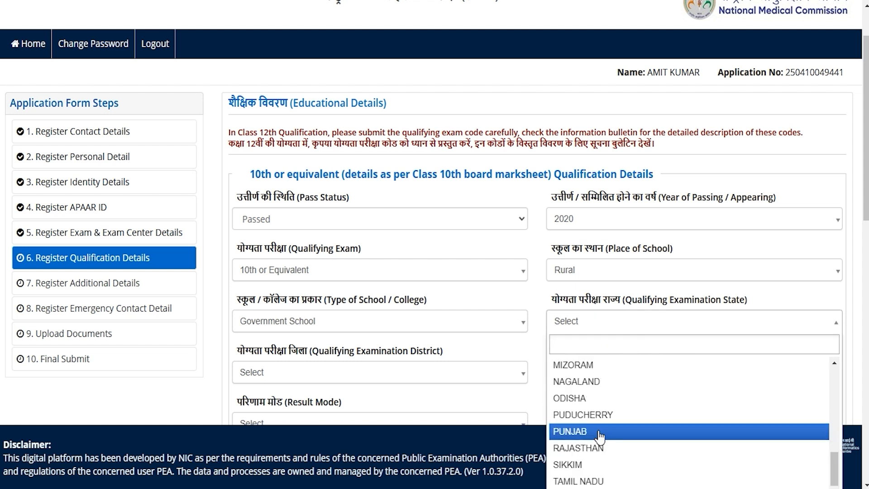
pyautogui.scroll(-2, 599, 435)
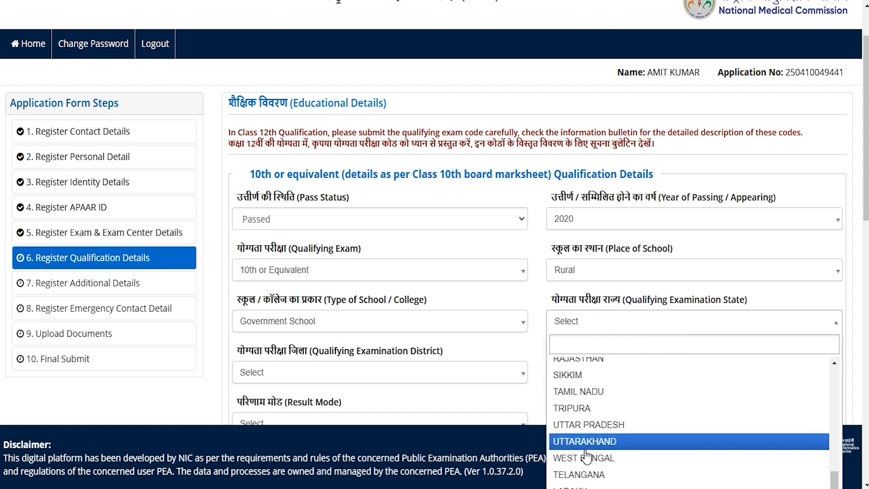
pyautogui.click(587, 424)
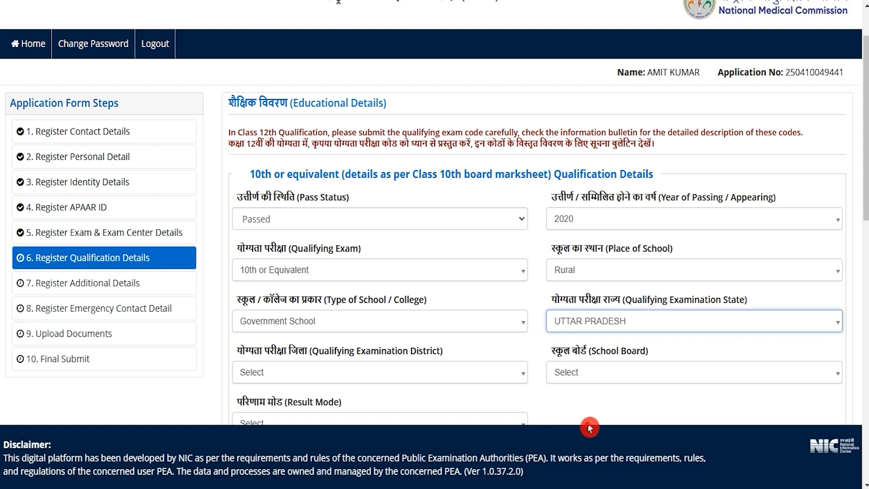
# - Set the Class 10 examination district to Saharanpur and the school board to Central Board of Secondary Education
pyautogui.click(283, 379)
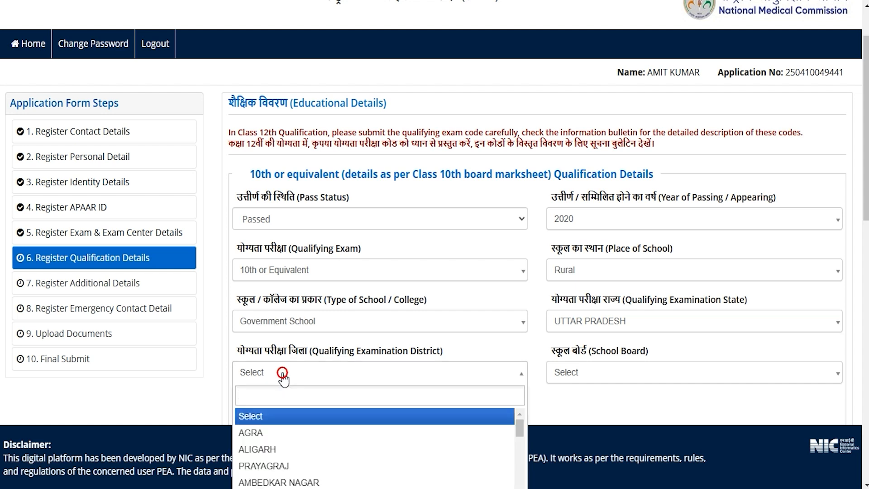
pyautogui.write('saha')
pyautogui.click(282, 417)
pyautogui.click(593, 372)
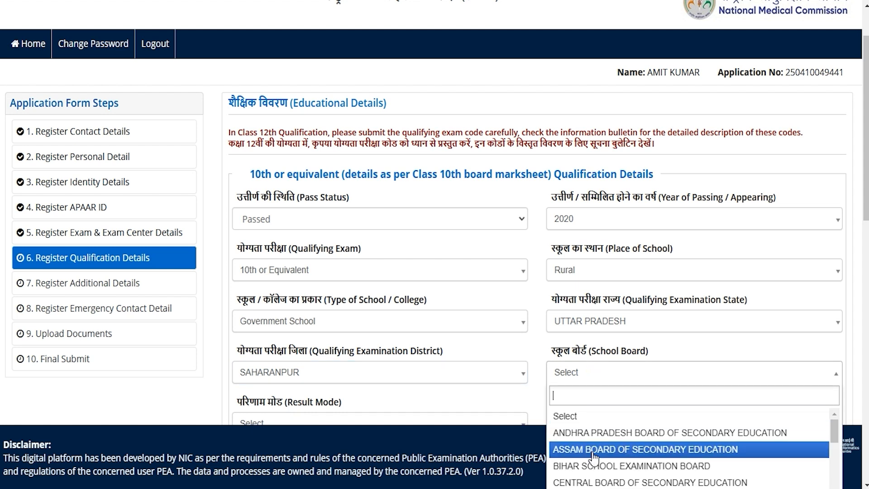
pyautogui.click(592, 480)
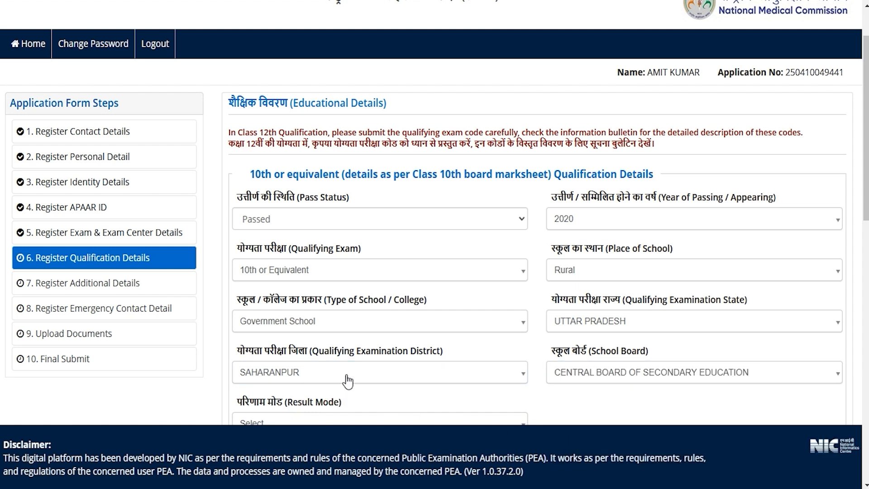
# - Set the Class 10 result mode to Percentage and enter 600 as the total marks
pyautogui.scroll(-3, 335, 317)
pyautogui.scroll(-4, 329, 296)
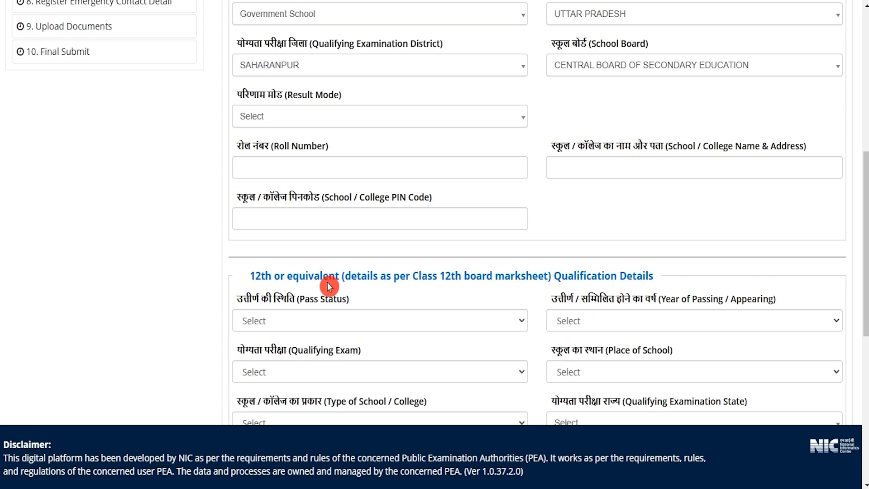
pyautogui.click(290, 98)
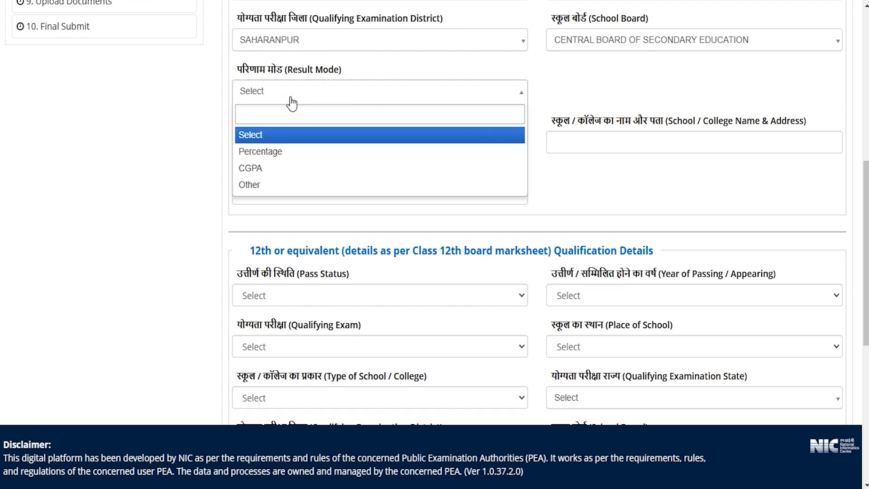
pyautogui.click(265, 157)
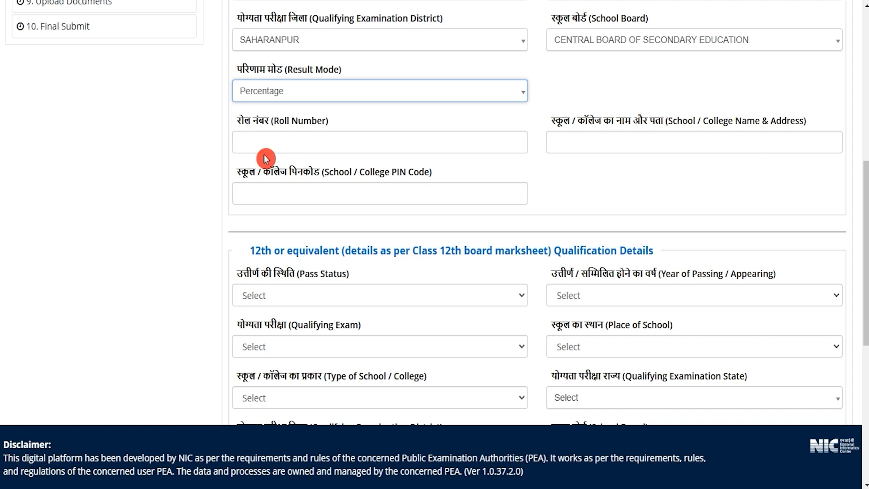
pyautogui.click(294, 148)
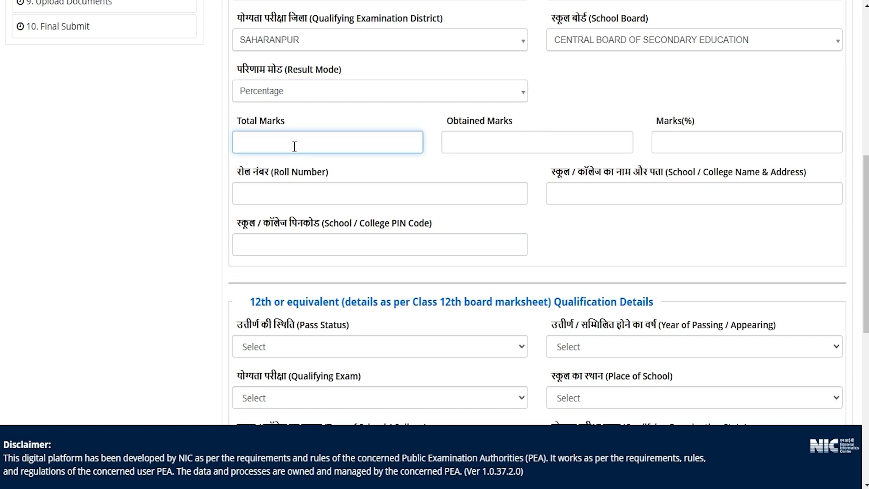
pyautogui.click(460, 145)
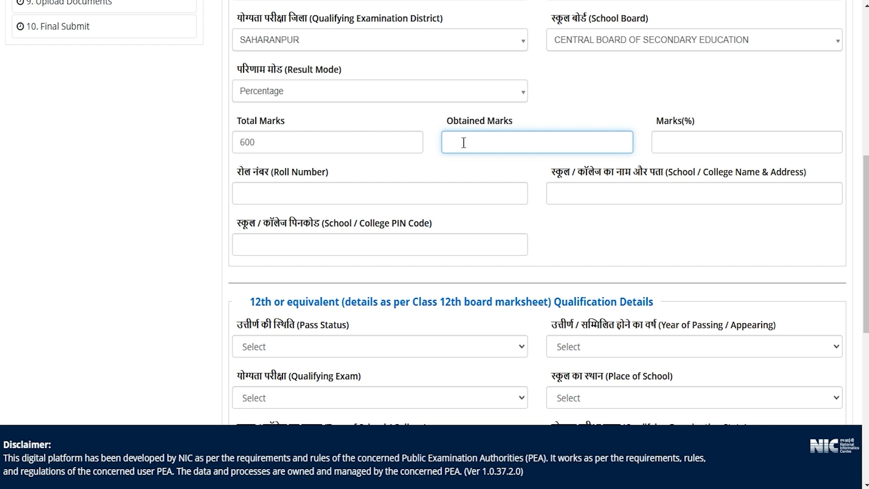
pyautogui.click(529, 169)
pyautogui.click(659, 160)
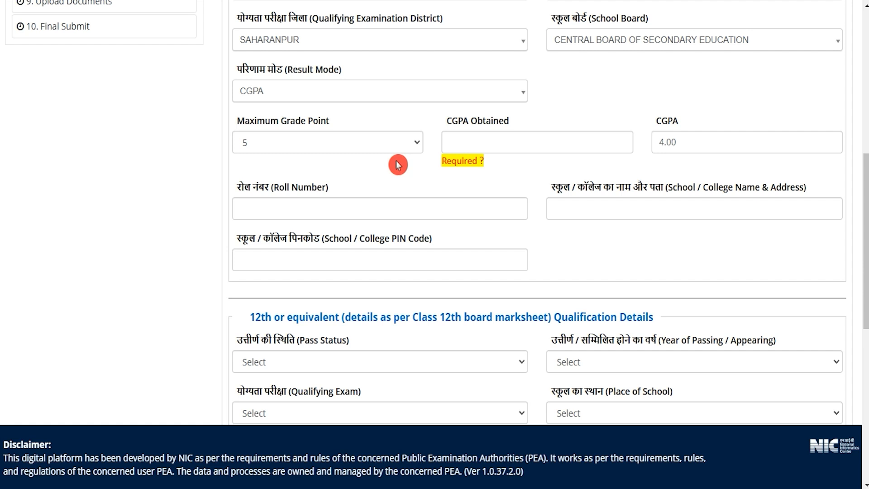
# - Set the Class 10 result mode to CGPA
pyautogui.click(305, 88)
pyautogui.click(262, 168)
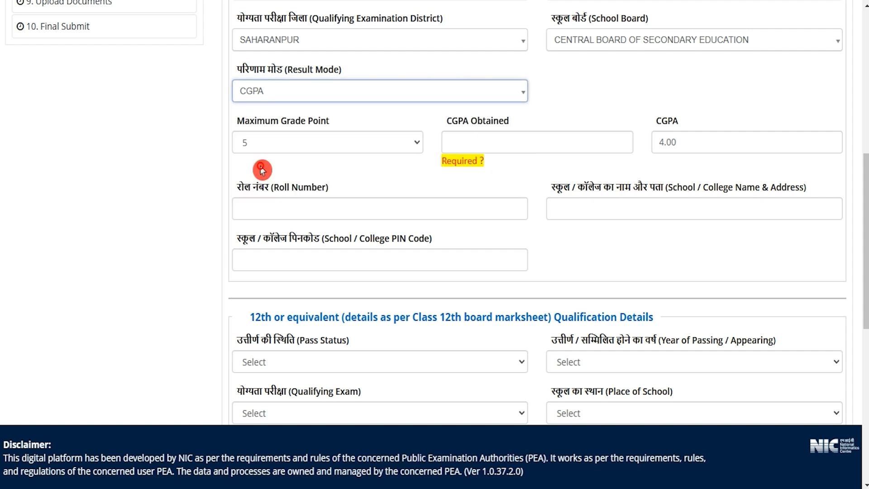
# - Examine the Class 10 Maximum Grade Point and CGPA Obtained fields for the CGPA result mode
pyautogui.moveTo(252, 123); pyautogui.dragTo(300, 127)
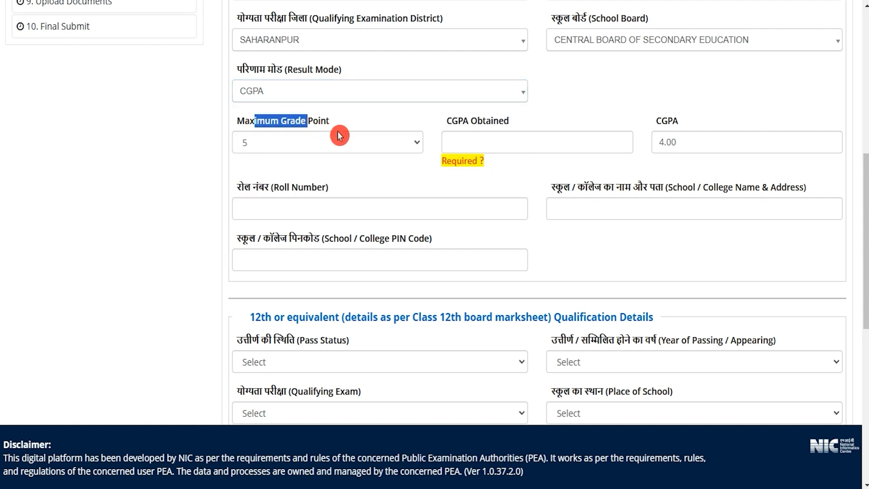
pyautogui.click(363, 141)
pyautogui.click(454, 124)
pyautogui.moveTo(454, 124); pyautogui.dragTo(505, 124)
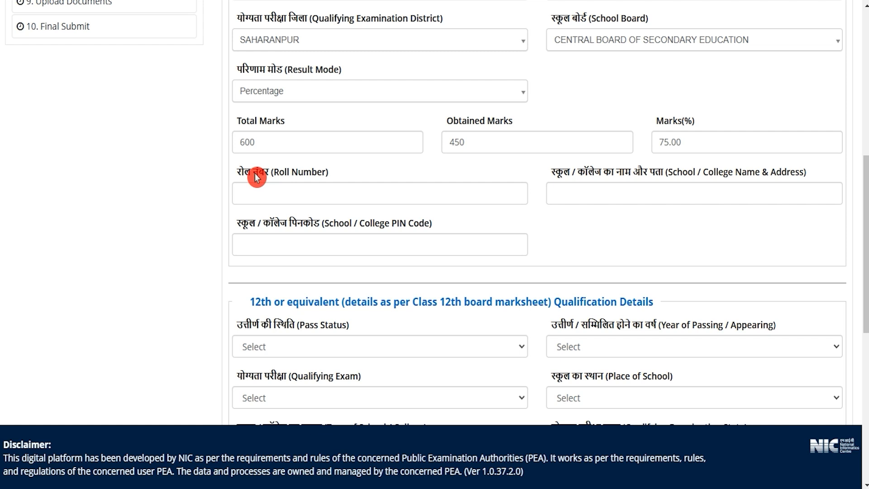
# - Examine the empty Class 10 roll number, school name and address, and school PIN code fields
pyautogui.moveTo(253, 175); pyautogui.dragTo(291, 176)
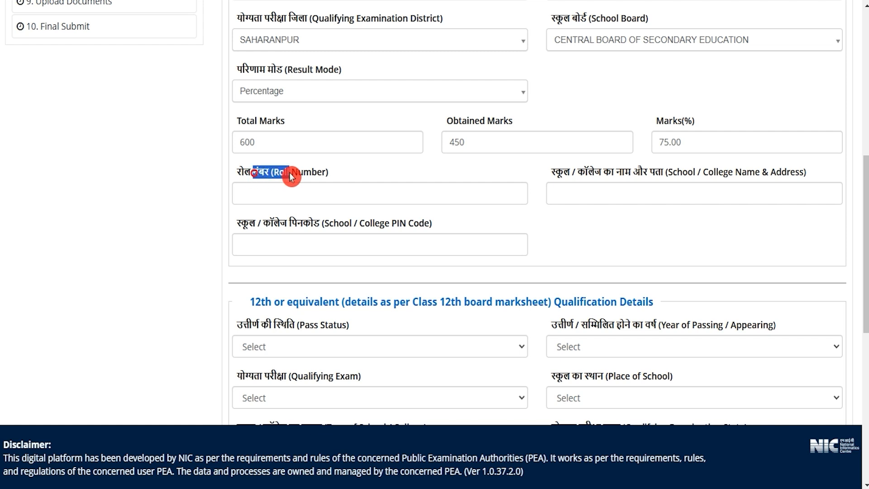
pyautogui.click(290, 191)
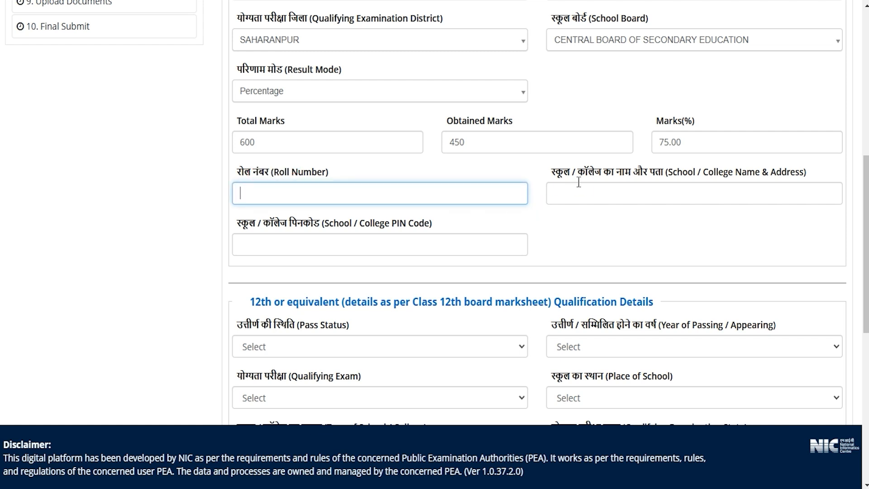
pyautogui.moveTo(580, 173); pyautogui.dragTo(617, 190)
pyautogui.click(614, 192)
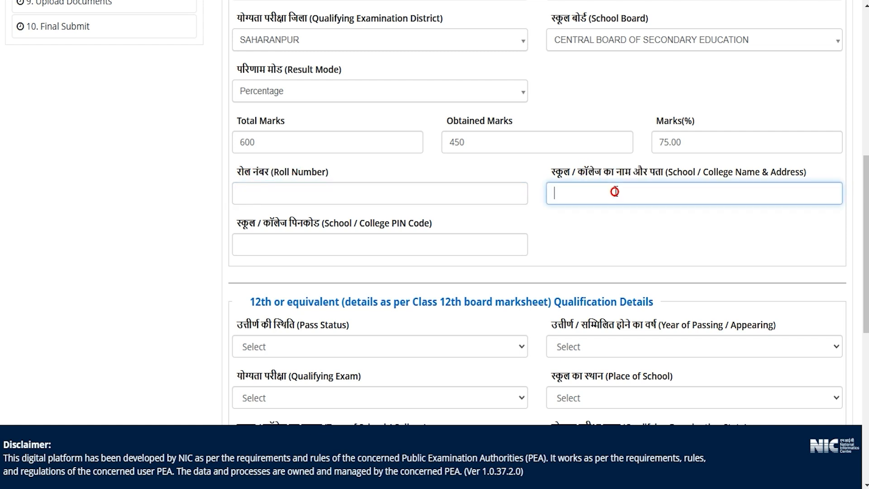
pyautogui.moveTo(265, 221); pyautogui.dragTo(385, 226)
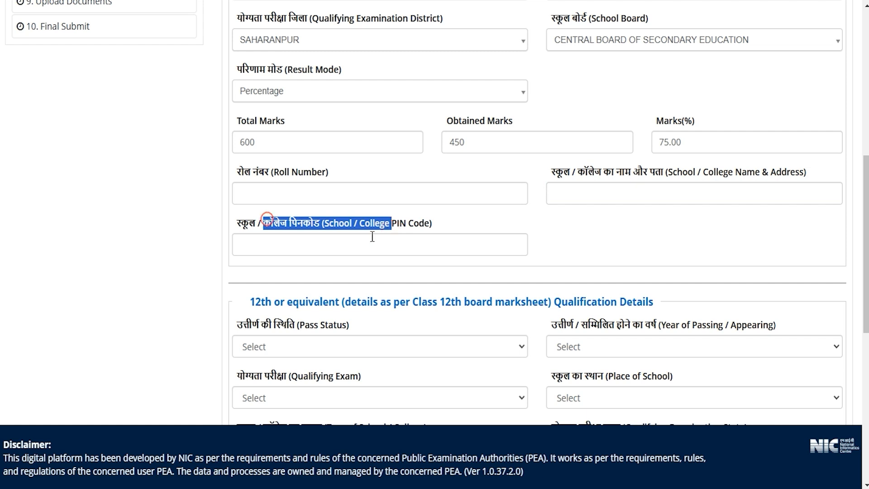
pyautogui.click(372, 240)
# - Set the Class 12 pass status to Appearing with 2025 as the year of appearing
pyautogui.scroll(-3, 541, 290)
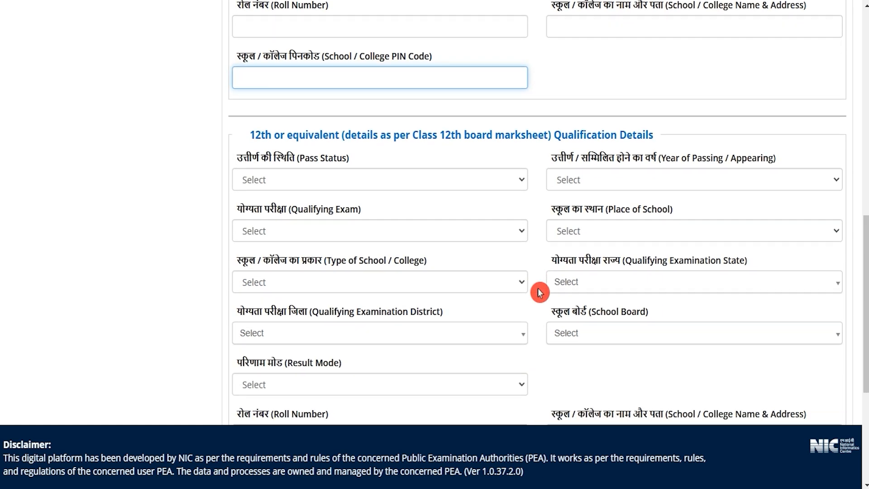
pyautogui.moveTo(263, 99); pyautogui.dragTo(494, 121)
pyautogui.scroll(-2, 501, 144)
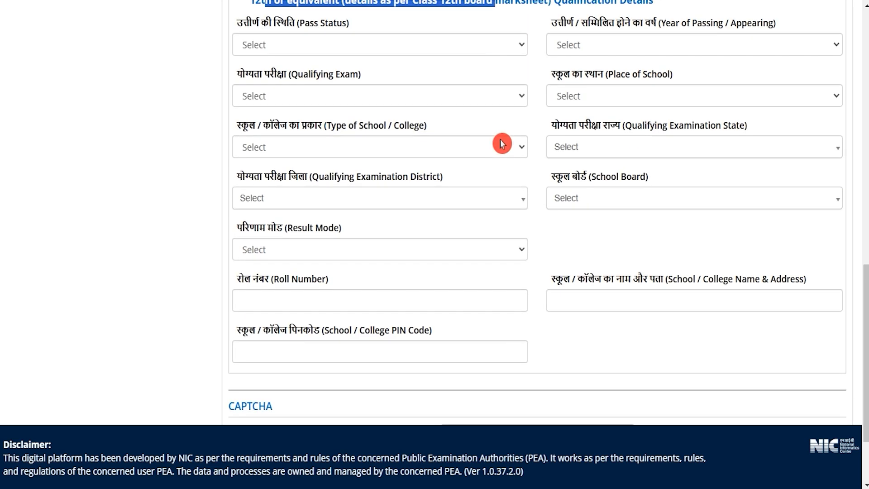
pyautogui.scroll(1, 500, 142)
pyautogui.click(296, 83)
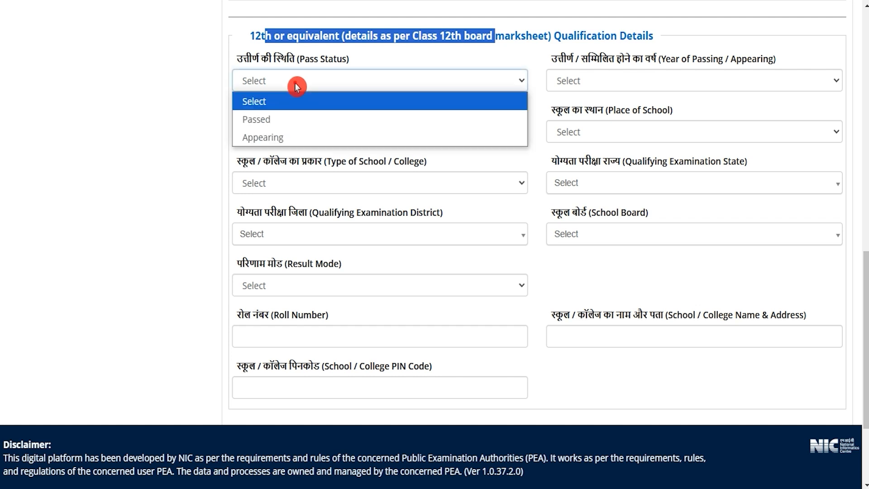
pyautogui.click(271, 137)
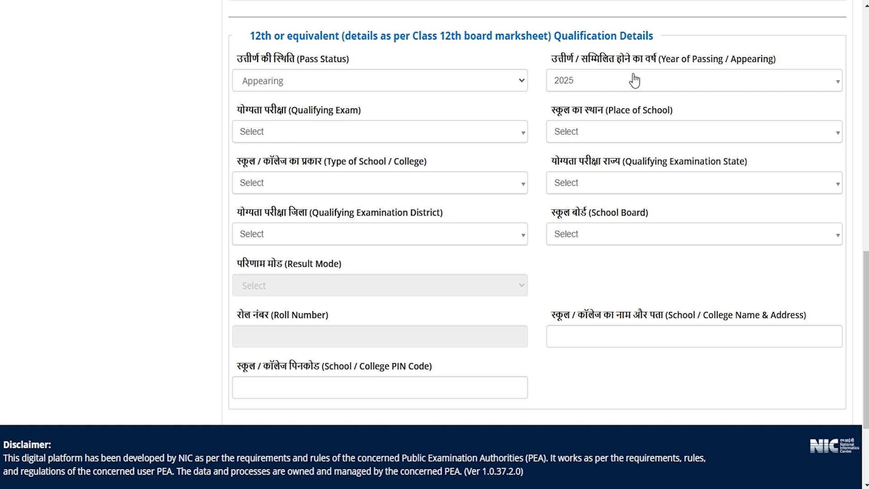
pyautogui.click(605, 75)
pyautogui.click(578, 131)
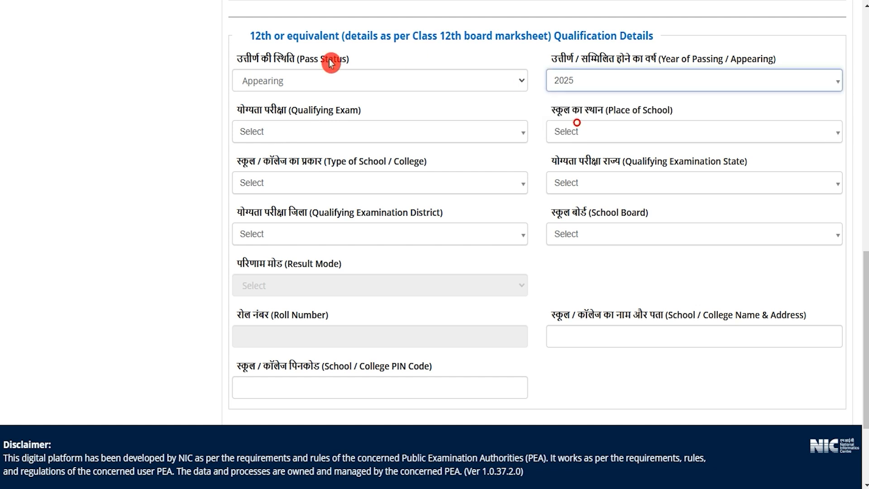
# - Set the Class 12 qualifying exam to CODE: 01 and check that code's description in the NEET (UG)-2025 information bulletin PDF
pyautogui.click(299, 135)
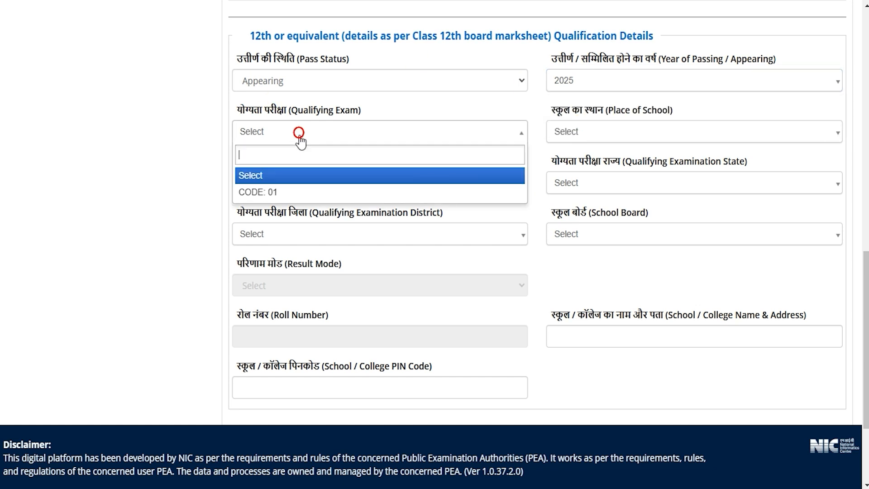
pyautogui.click(275, 194)
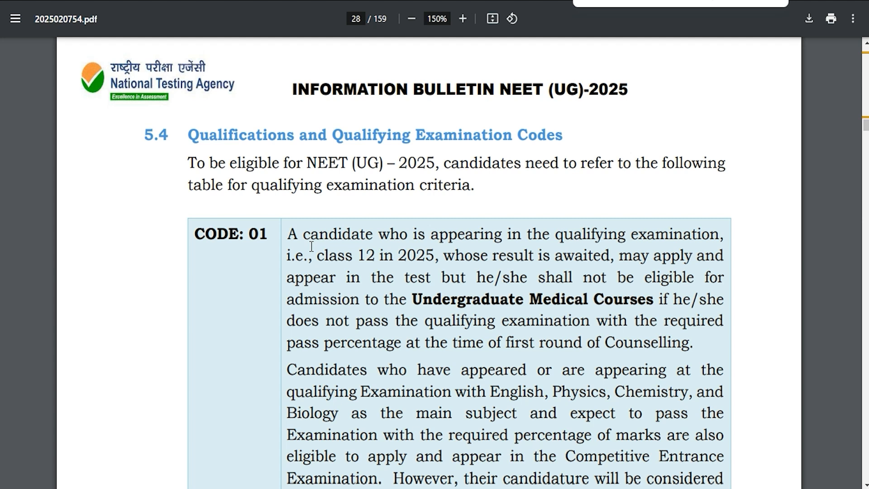
pyautogui.moveTo(203, 233); pyautogui.dragTo(261, 234)
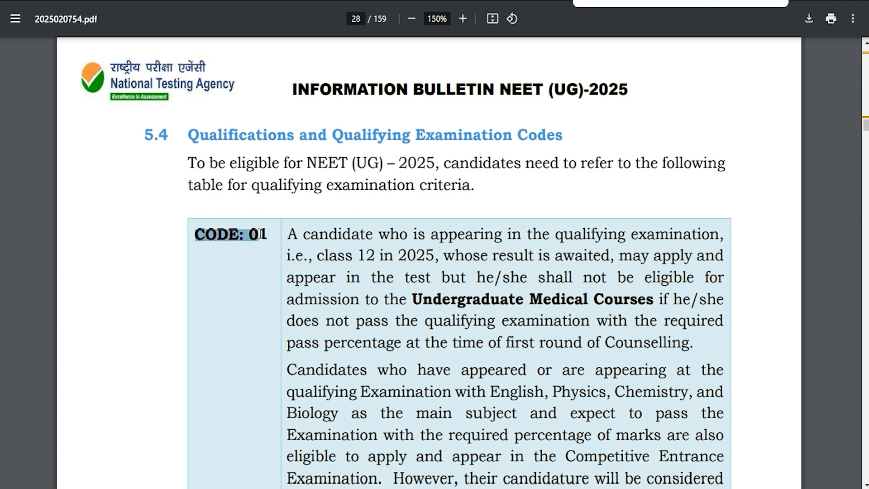
pyautogui.click(441, 235)
pyautogui.tripleClick(199, 233)
pyautogui.hotkey('ctrl', 'Tab')
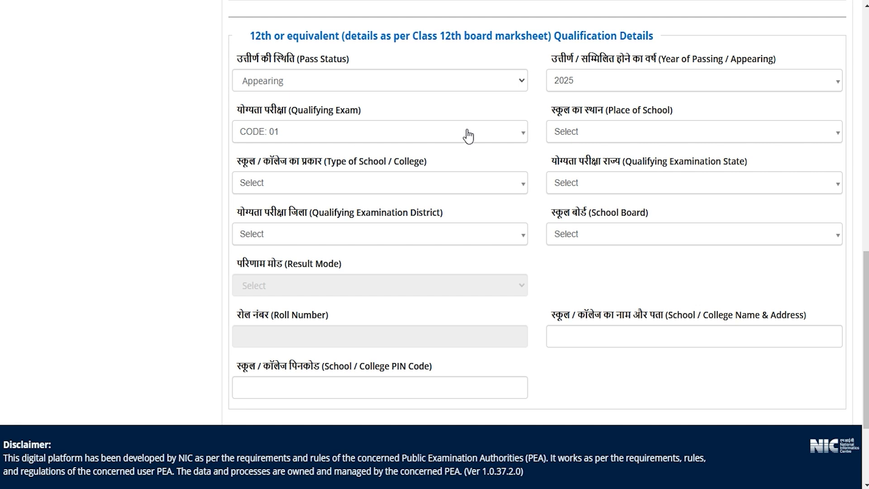
# - Set the Class 12 place of school to Rural and the type of school to Government Aided Private
pyautogui.click(576, 132)
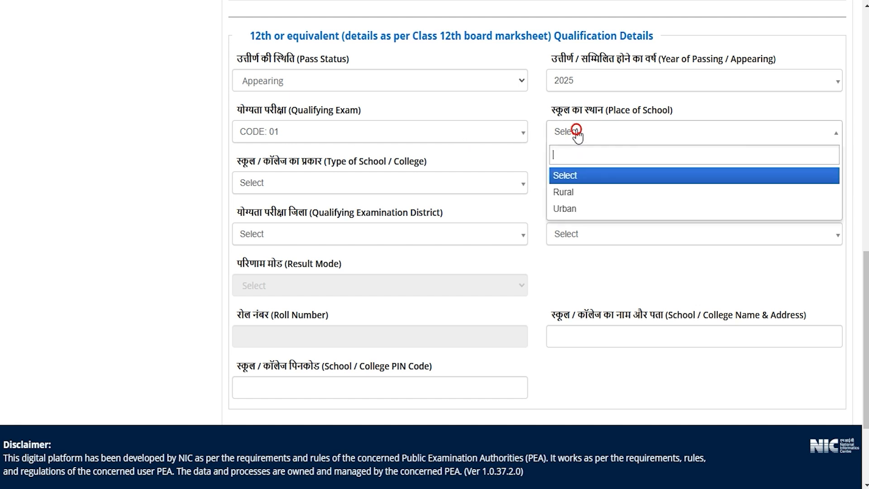
pyautogui.click(565, 192)
pyautogui.click(270, 173)
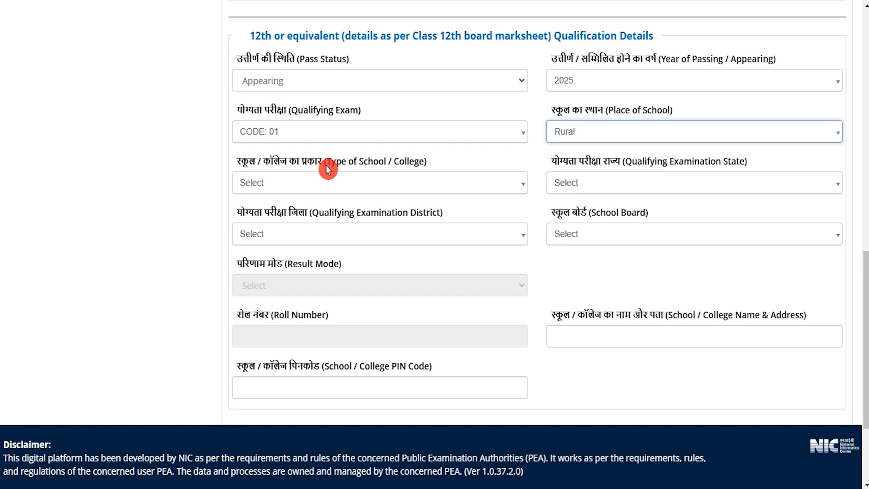
pyautogui.click(298, 182)
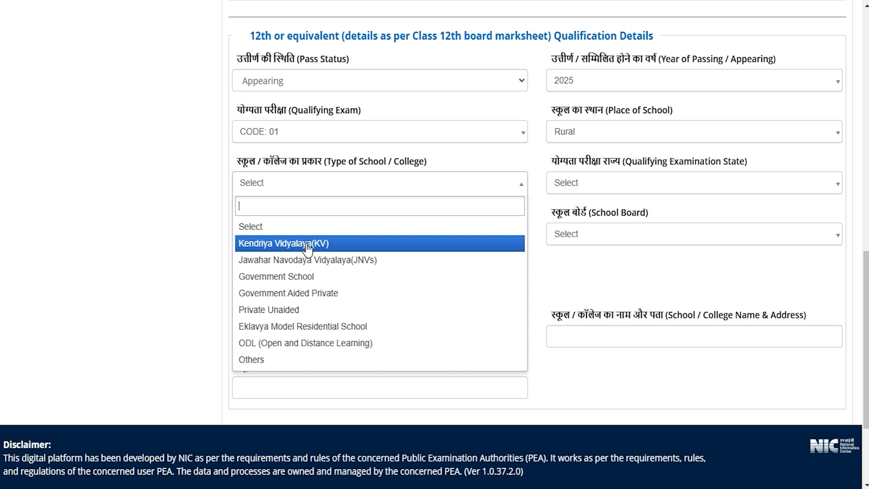
pyautogui.click(278, 291)
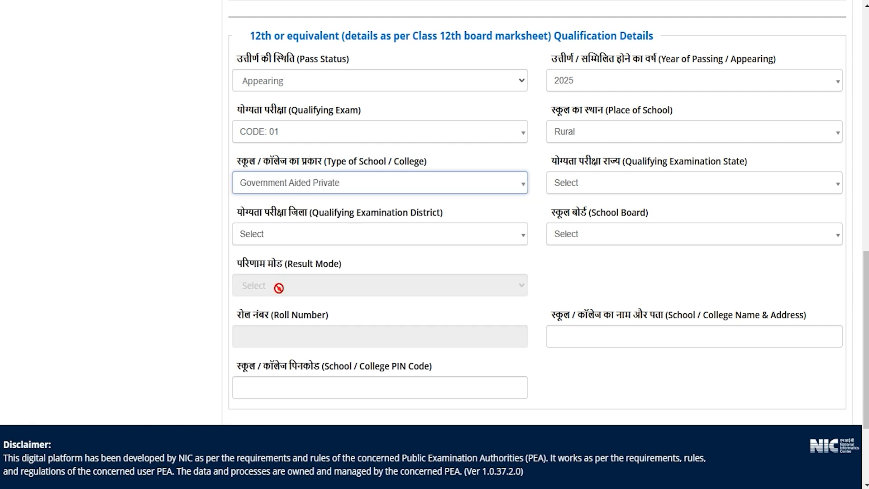
# - Set the Class 12 examination state and district to Uttar Pradesh and Saharanpur, and the school board to Board of Secondary Education, Odisha
pyautogui.click(580, 185)
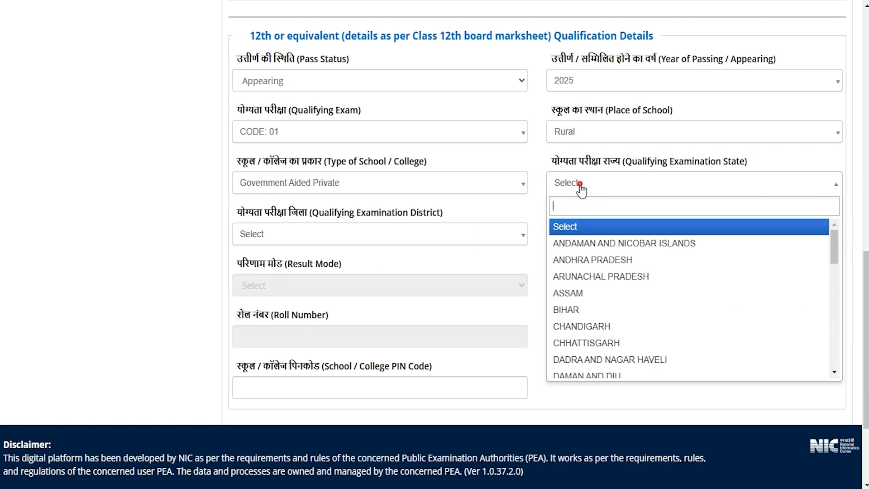
pyautogui.scroll(-10, 574, 312)
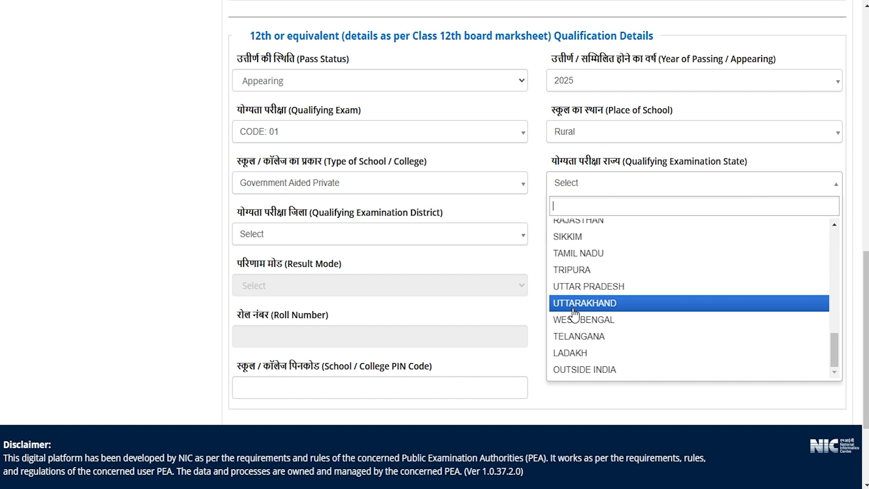
pyautogui.click(566, 286)
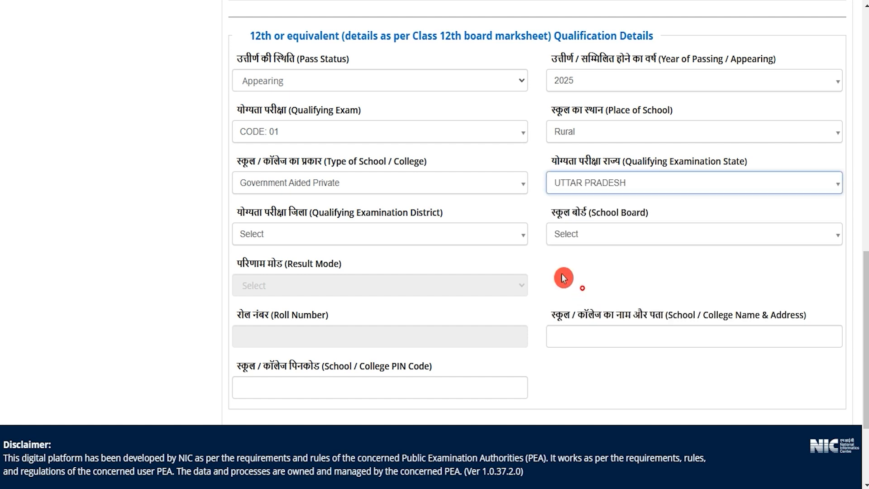
pyautogui.click(289, 239)
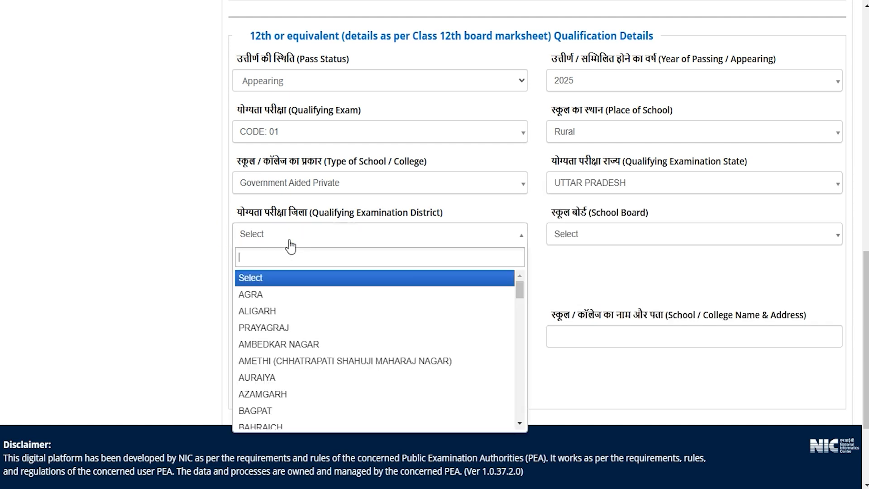
pyautogui.write('saha')
pyautogui.click(273, 274)
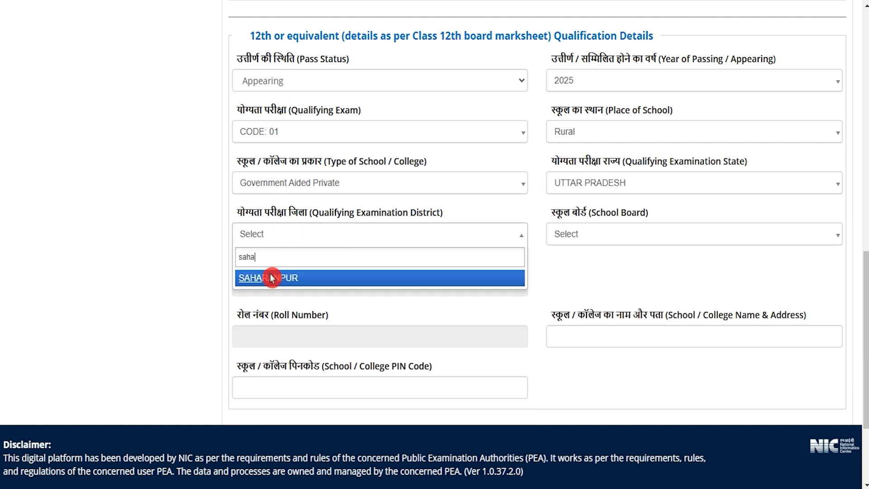
pyautogui.click(599, 236)
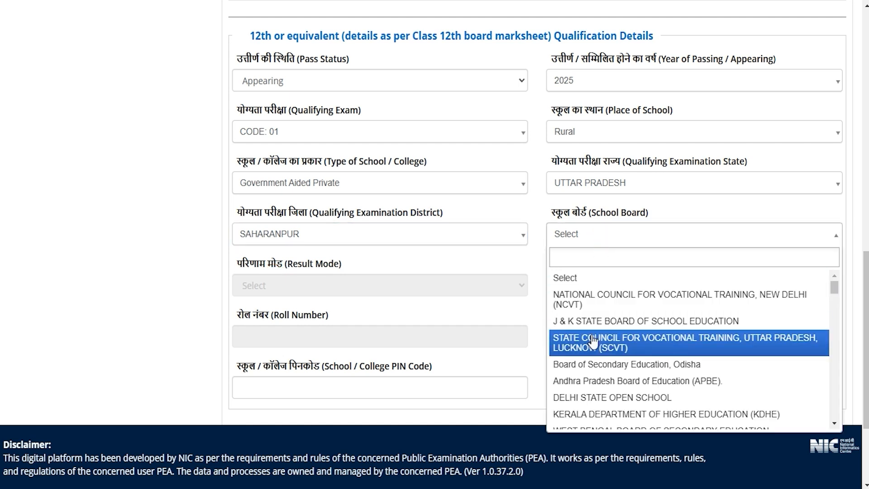
pyautogui.click(591, 365)
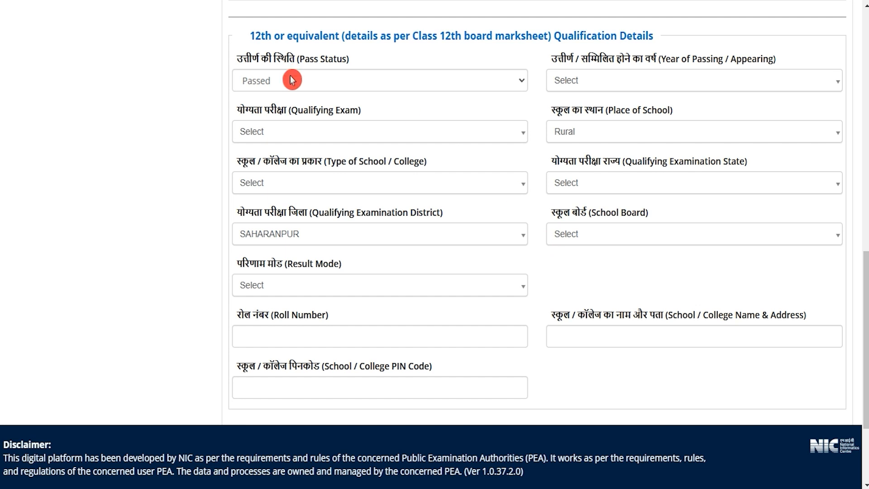
# - Set the Class 12 pass status to Passed and the year of passing to 2023
pyautogui.click(292, 81)
pyautogui.click(277, 119)
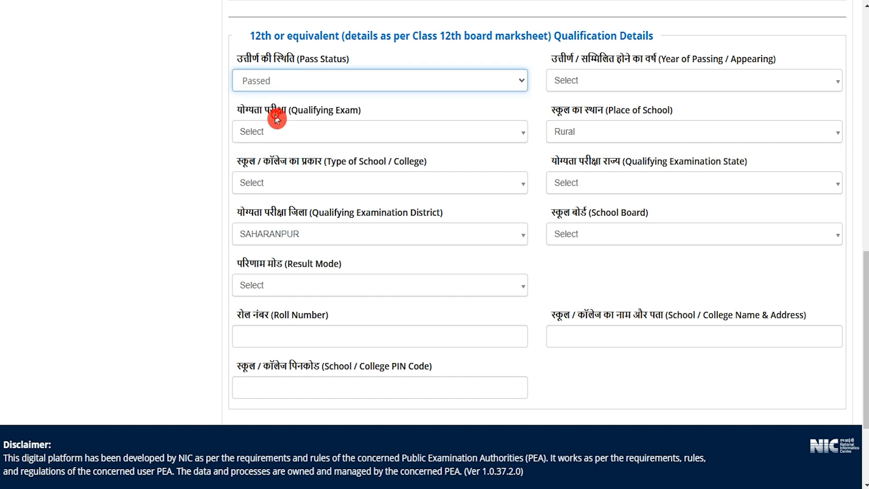
pyautogui.click(612, 84)
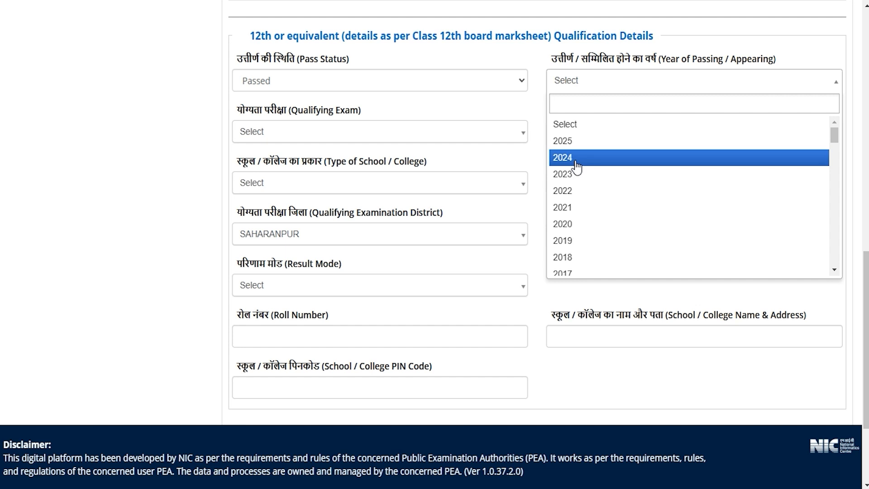
pyautogui.click(575, 177)
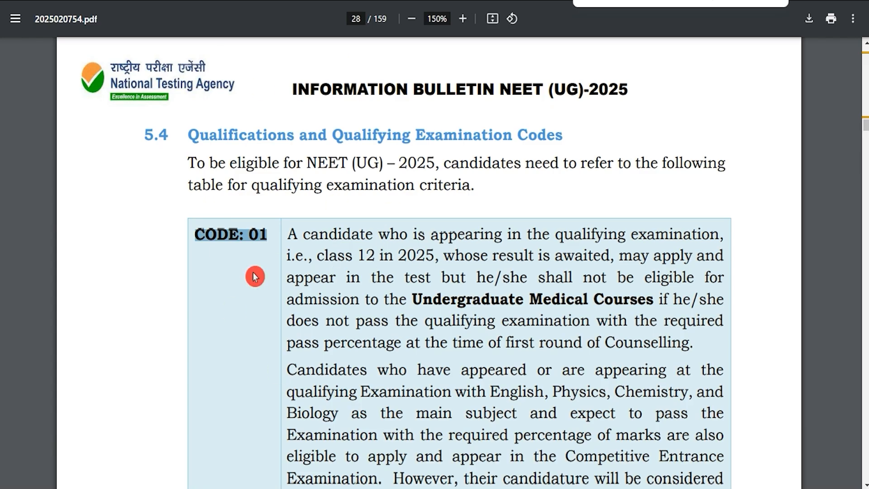
# - Read the eligibility descriptions for CODE: 01 and CODE: 02 in section 5.4 of the information bulletin PDF
pyautogui.moveTo(303, 233); pyautogui.dragTo(449, 233)
pyautogui.scroll(-9, 405, 245)
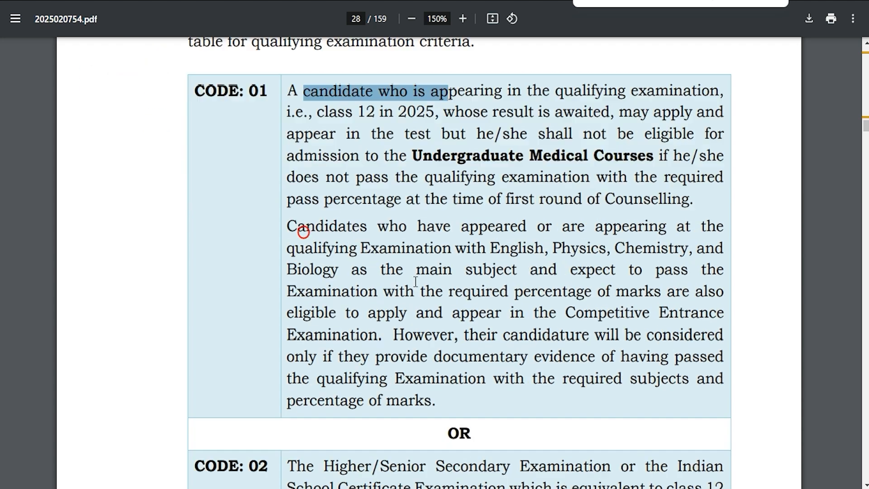
pyautogui.scroll(-1, 404, 240)
pyautogui.moveTo(341, 146); pyautogui.dragTo(487, 142)
pyautogui.click(458, 148)
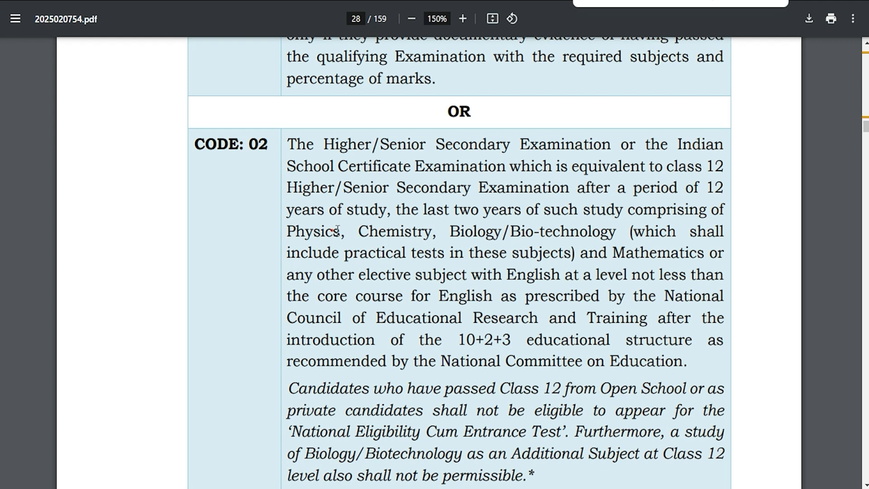
pyautogui.moveTo(325, 232); pyautogui.dragTo(437, 231)
pyautogui.moveTo(511, 233); pyautogui.dragTo(610, 234)
# - Read the eligibility descriptions for CODE: 03, CODE: 04 and CODE: 05 in the information bulletin
pyautogui.scroll(-10, 597, 233)
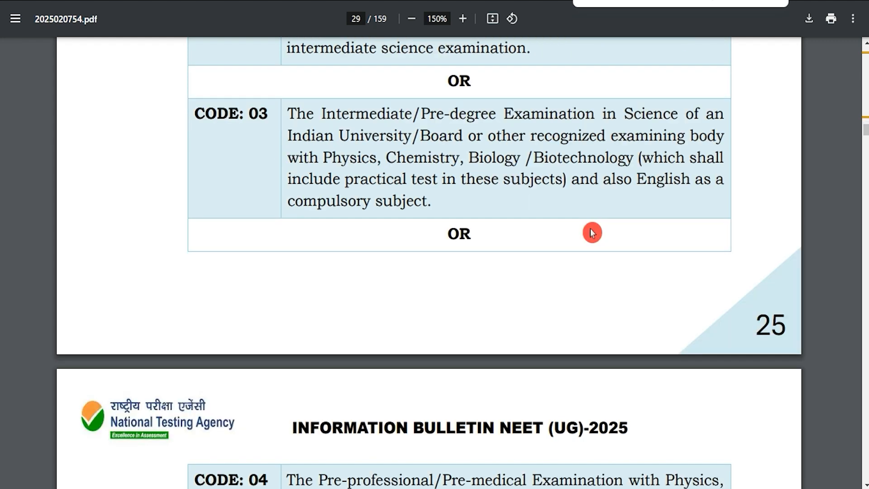
pyautogui.moveTo(348, 110); pyautogui.dragTo(571, 114)
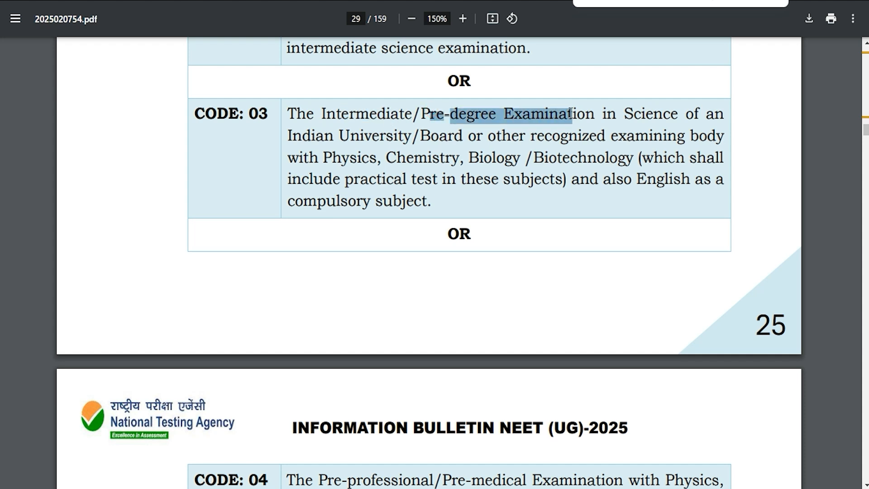
pyautogui.moveTo(311, 135); pyautogui.dragTo(666, 136)
pyautogui.moveTo(323, 158); pyautogui.dragTo(631, 158)
pyautogui.scroll(-5, 484, 198)
pyautogui.scroll(-2, 375, 197)
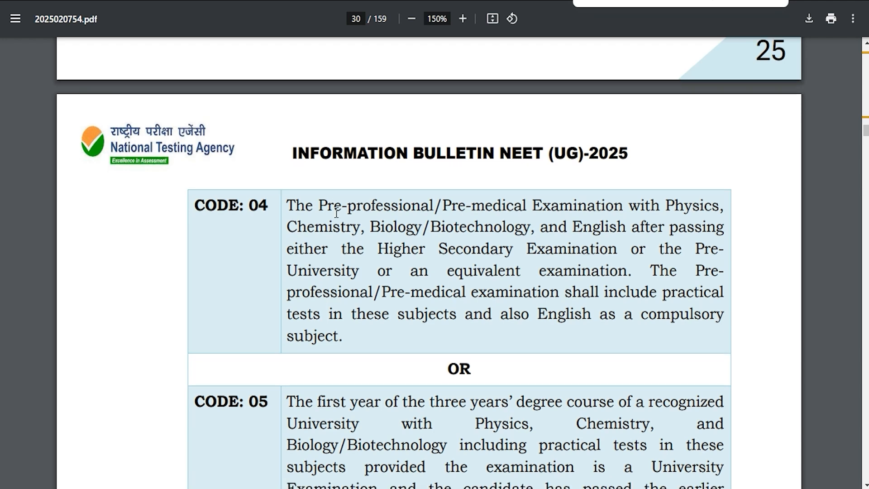
pyautogui.moveTo(327, 148); pyautogui.dragTo(587, 147)
pyautogui.scroll(-6, 421, 213)
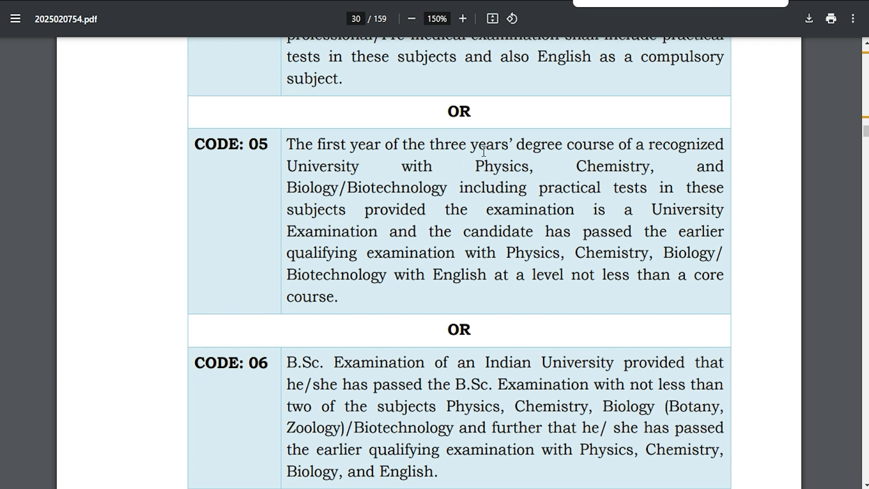
# - Read the rest of the CODE: 05 eligibility description and those for CODE: 06 and CODE: 07, marking the key course and subject requirements
pyautogui.moveTo(535, 145); pyautogui.dragTo(611, 144)
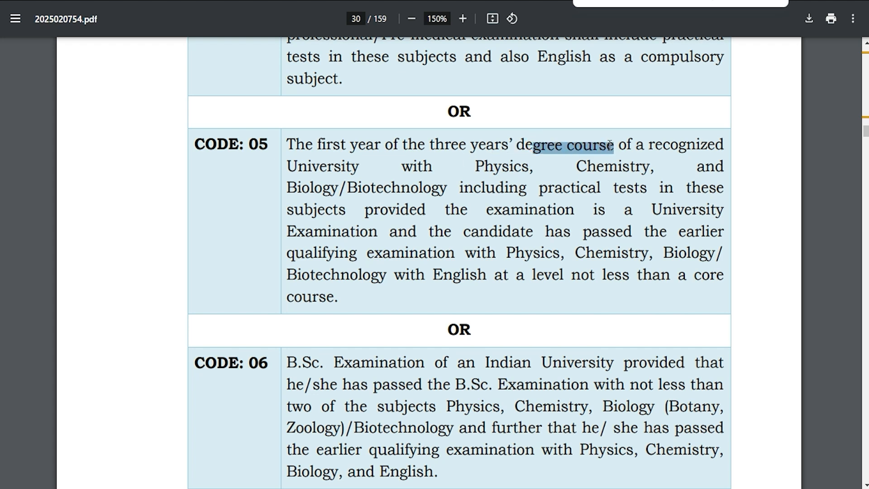
pyautogui.moveTo(484, 166); pyautogui.dragTo(452, 189)
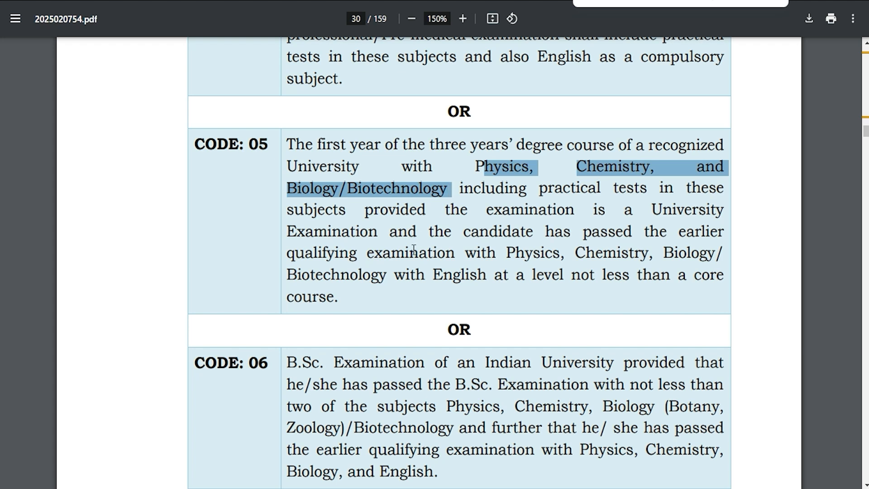
pyautogui.scroll(-3, 414, 253)
pyautogui.scroll(1, 401, 268)
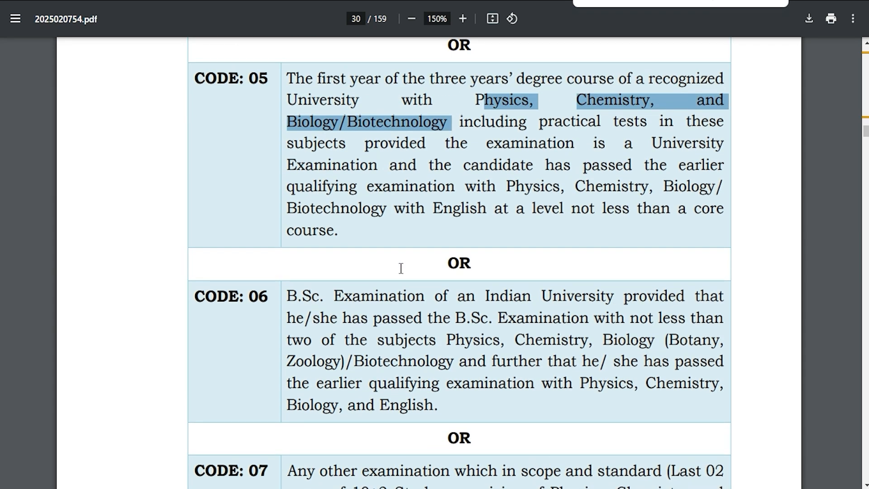
pyautogui.scroll(-3, 401, 268)
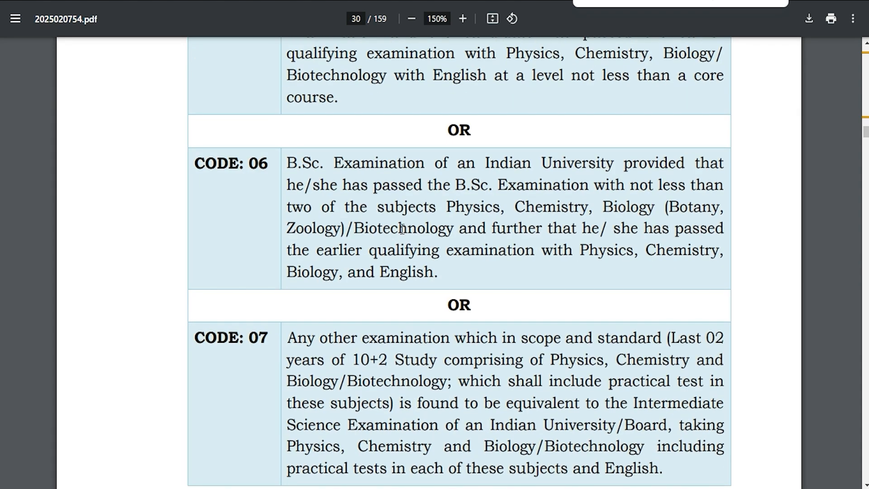
pyautogui.moveTo(455, 185); pyautogui.dragTo(512, 189)
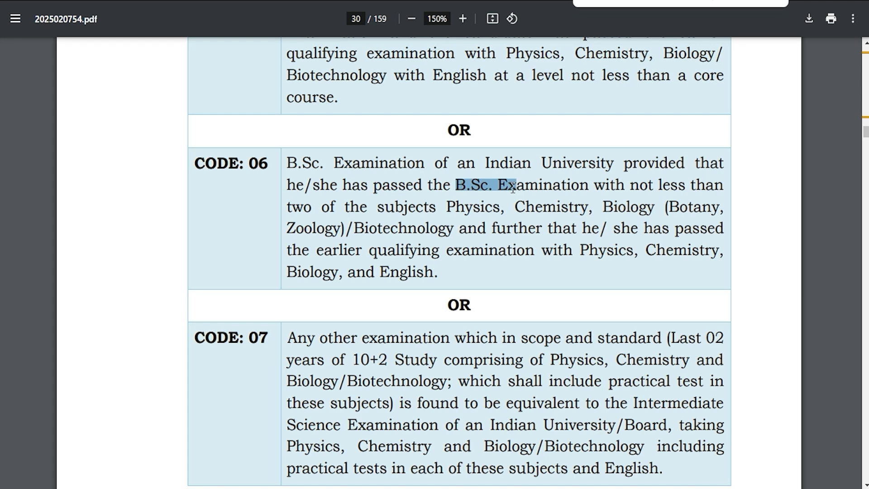
pyautogui.moveTo(456, 206); pyautogui.dragTo(581, 207)
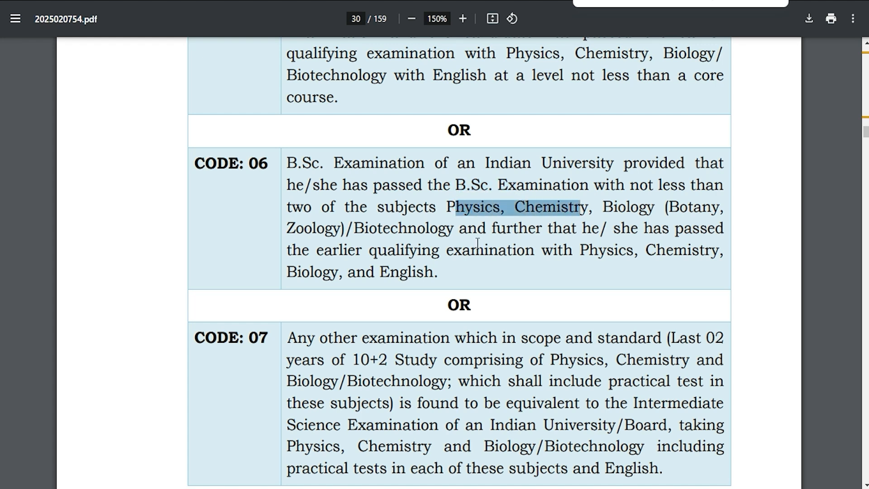
pyautogui.scroll(-4, 478, 242)
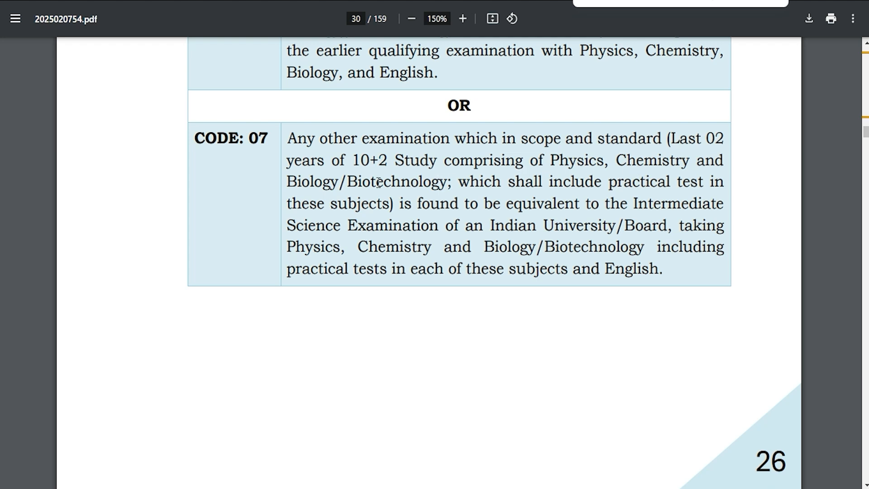
pyautogui.moveTo(349, 182); pyautogui.dragTo(414, 183)
pyautogui.scroll(20, 415, 183)
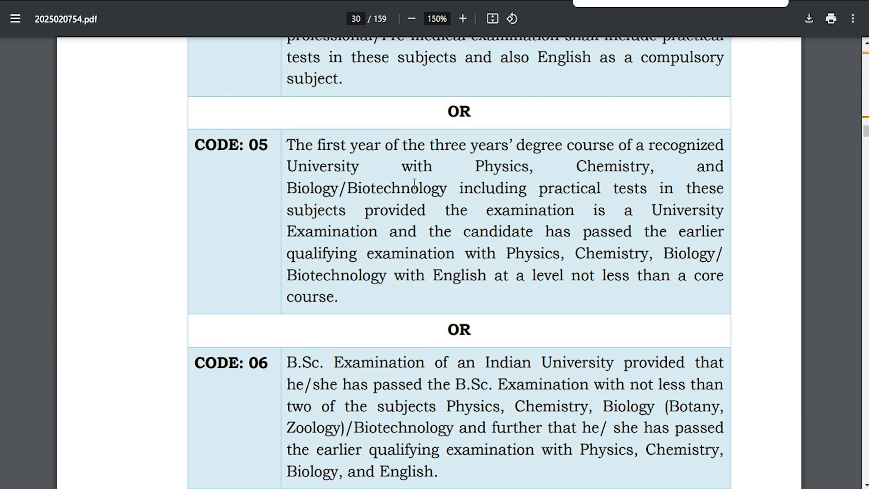
pyautogui.scroll(20, 414, 183)
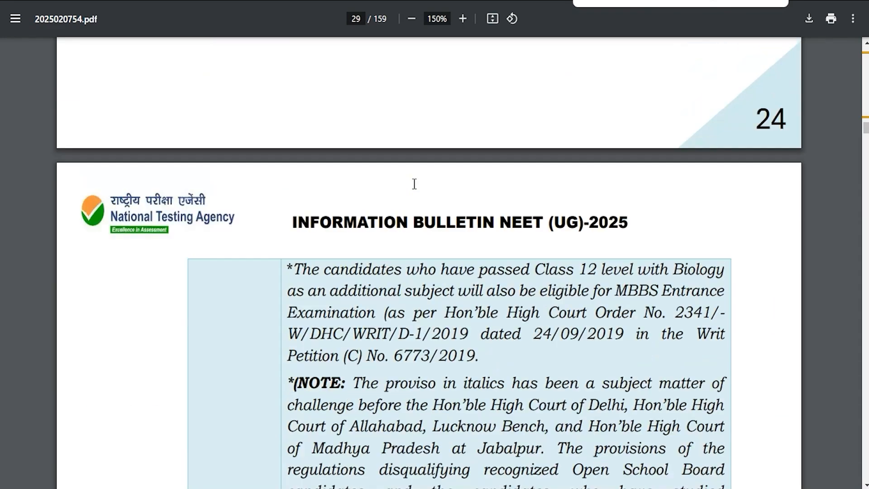
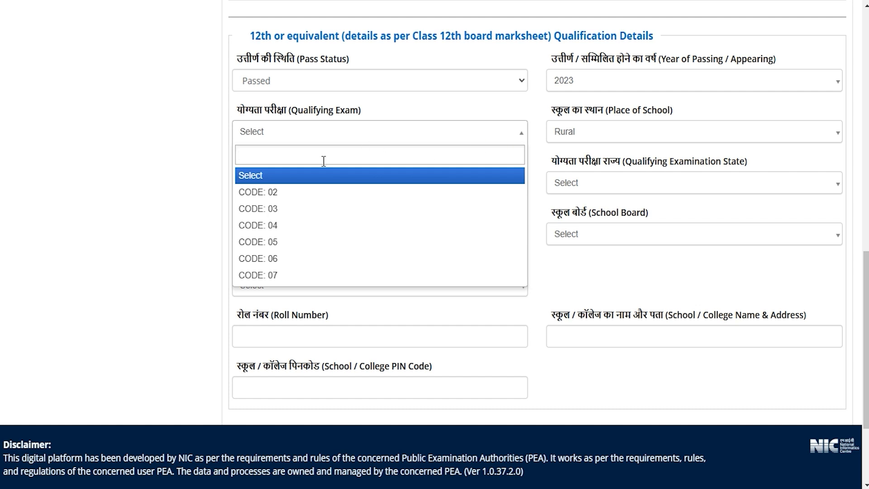
# - Set the Class 12 qualifying exam to CODE: 02 and the place of school to Rural
pyautogui.click(263, 192)
pyautogui.click(537, 157)
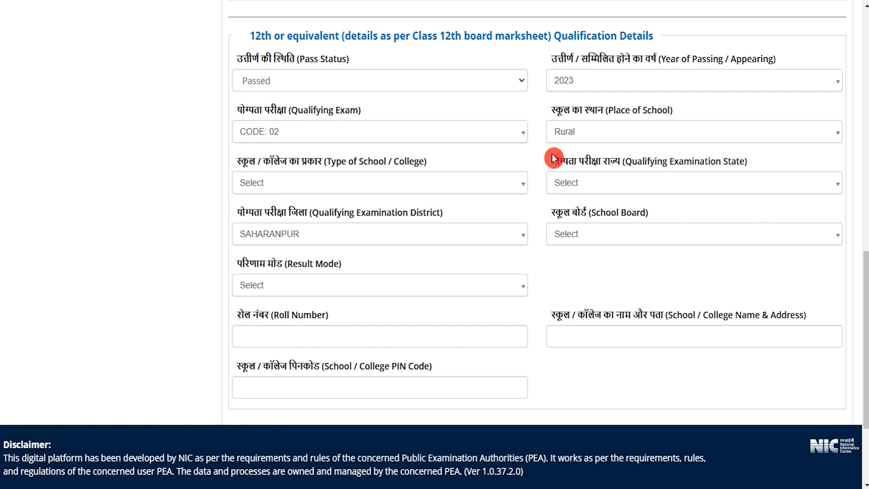
pyautogui.click(440, 137)
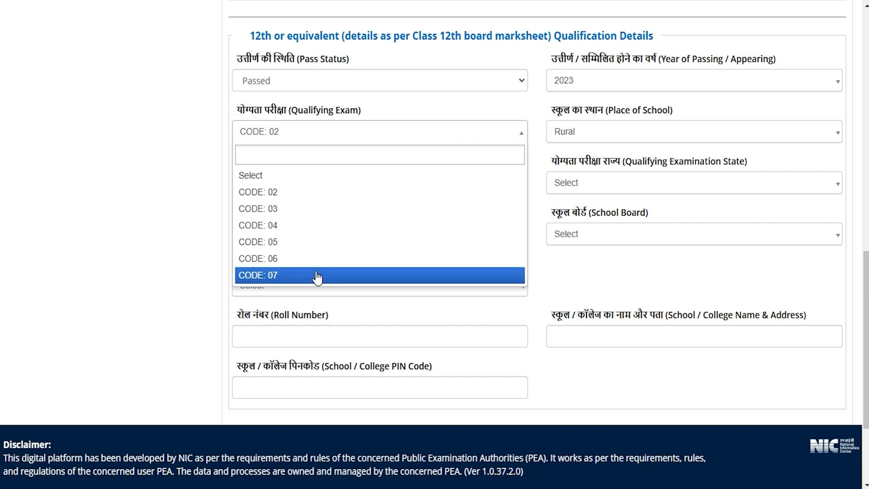
pyautogui.click(274, 189)
pyautogui.click(605, 136)
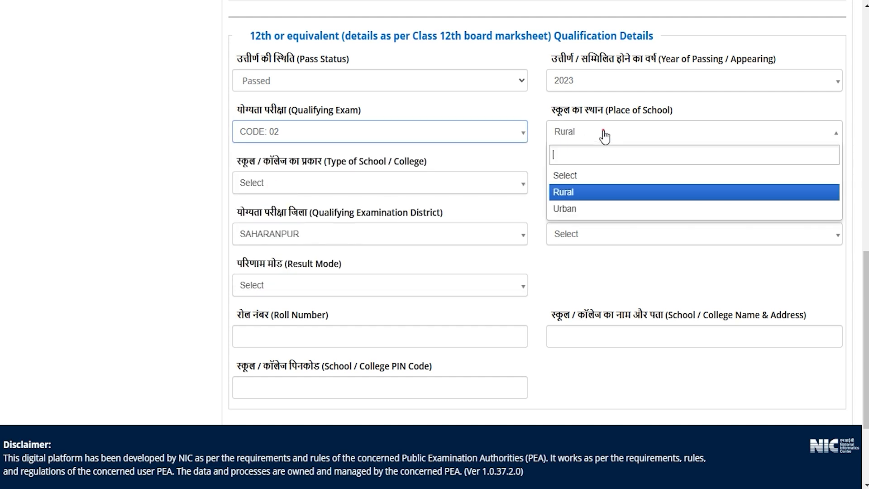
pyautogui.click(577, 192)
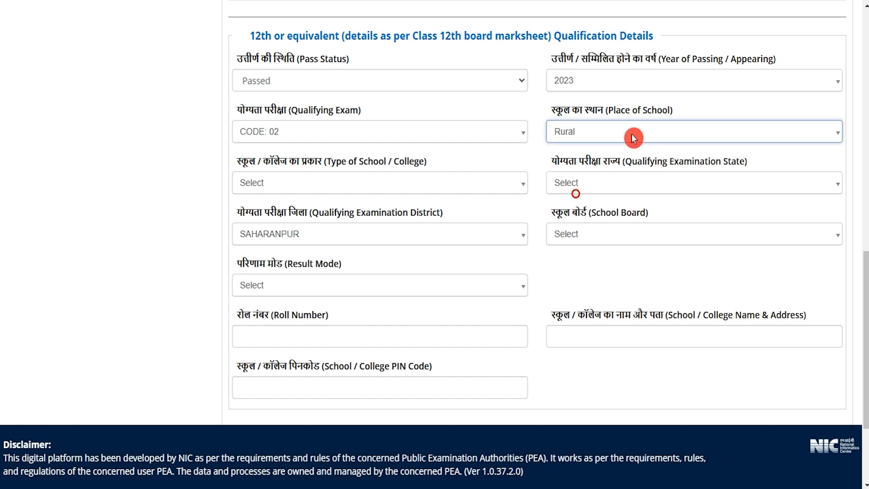
# - Set the type of school to Kendriya Vidyalaya(KV) and the qualifying examination state to UTTAR PRADESH
pyautogui.click(318, 193)
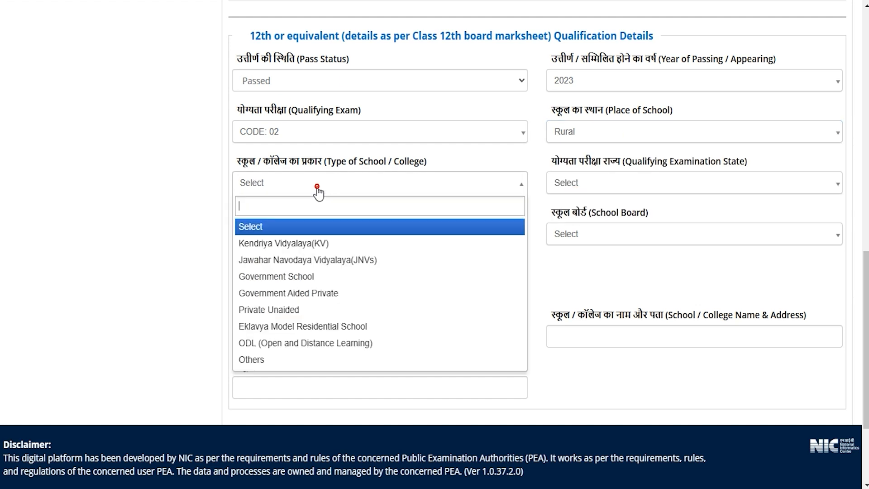
pyautogui.click(294, 243)
pyautogui.click(598, 183)
pyautogui.scroll(-10, 588, 303)
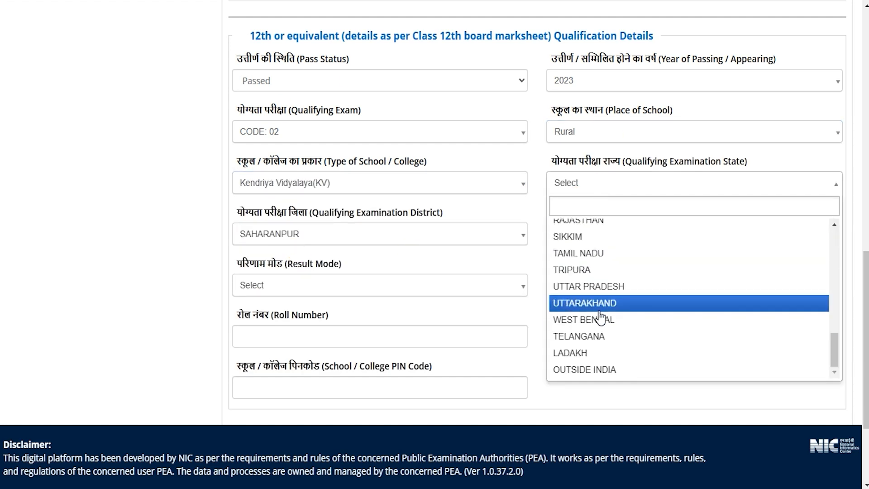
pyautogui.click(591, 287)
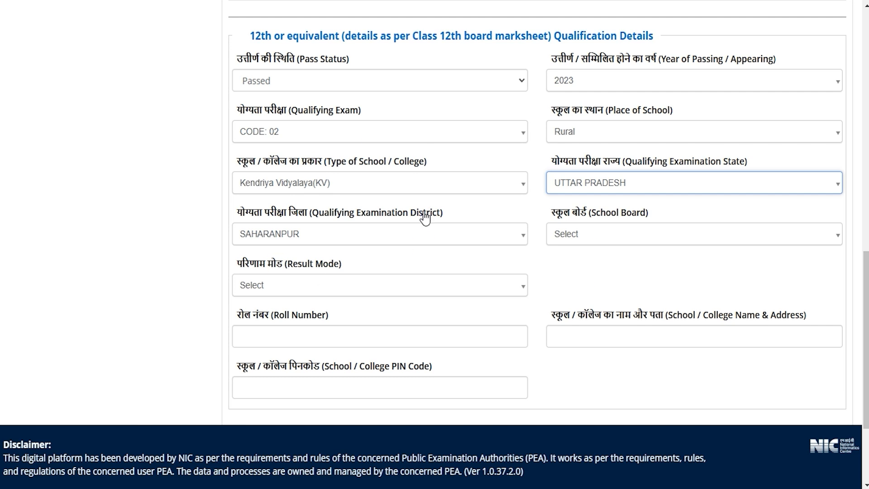
# - Set the qualifying examination district to SAHARANPUR and the school board to Board of Secondary Education, Odisha
pyautogui.click(317, 235)
pyautogui.write('saha')
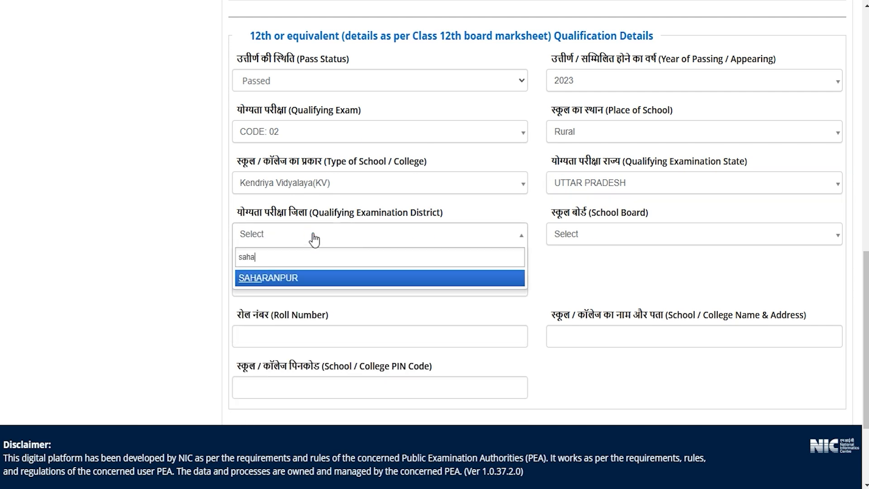
pyautogui.click(292, 277)
pyautogui.click(605, 237)
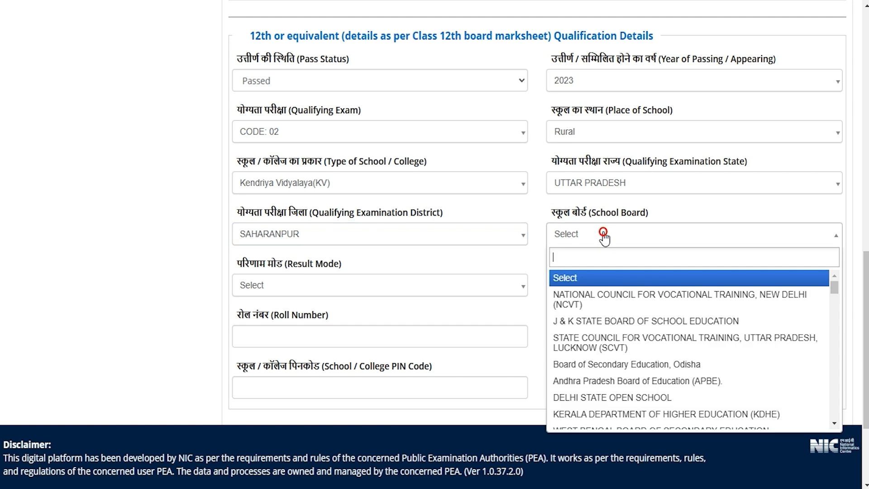
pyautogui.click(598, 366)
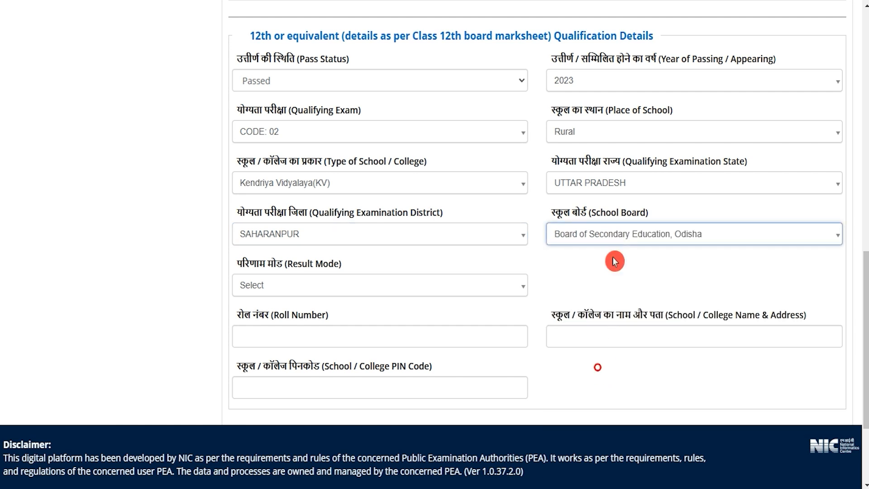
# - Set the Class 12 result mode to Percentage with total marks of 600 and obtained marks of 450
pyautogui.click(306, 295)
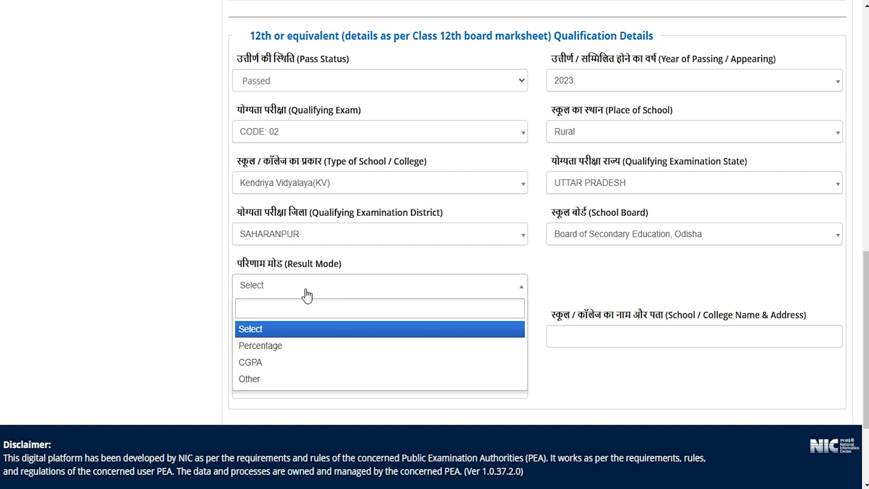
pyautogui.click(271, 346)
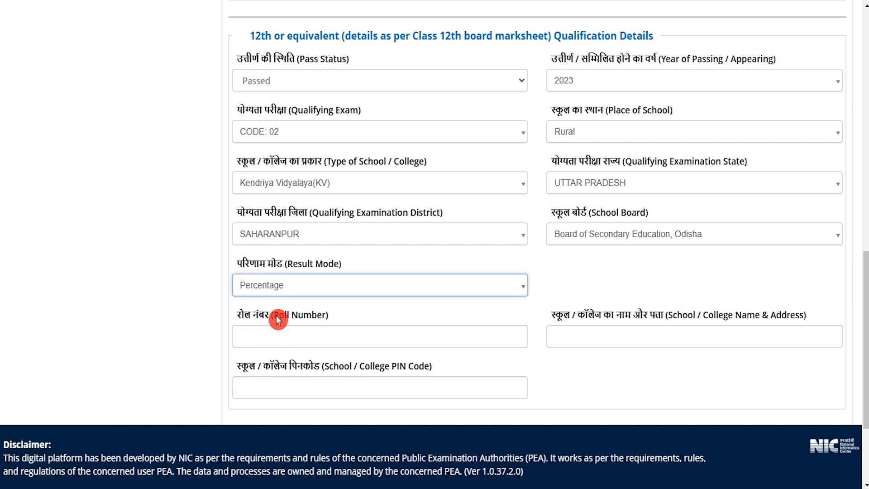
pyautogui.scroll(-4, 442, 306)
pyautogui.click(305, 142)
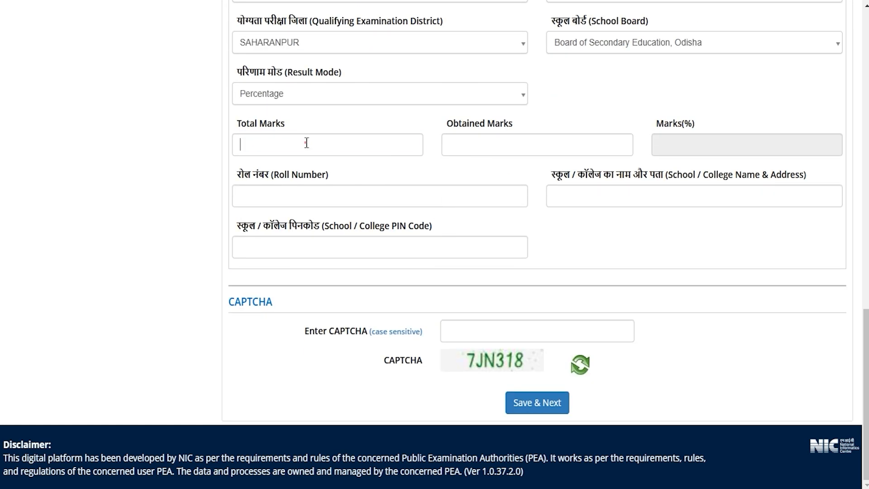
pyautogui.write('600')
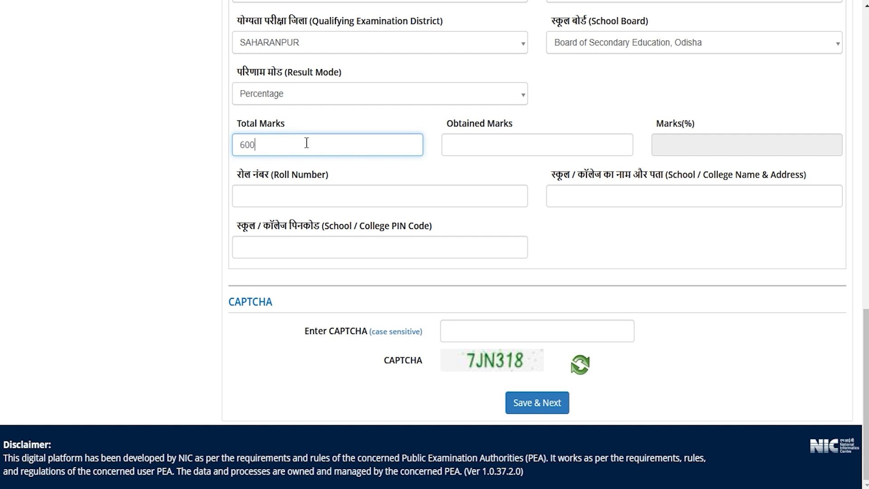
pyautogui.click(466, 144)
pyautogui.write('450')
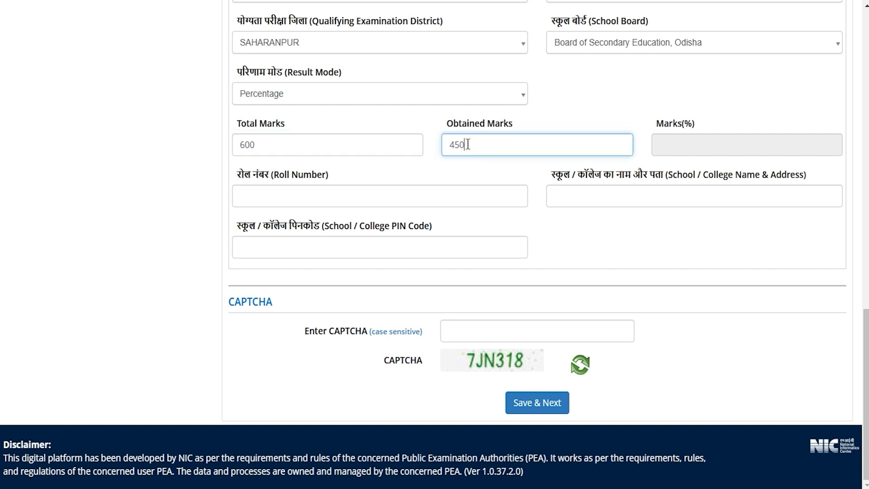
pyautogui.press('Tab')
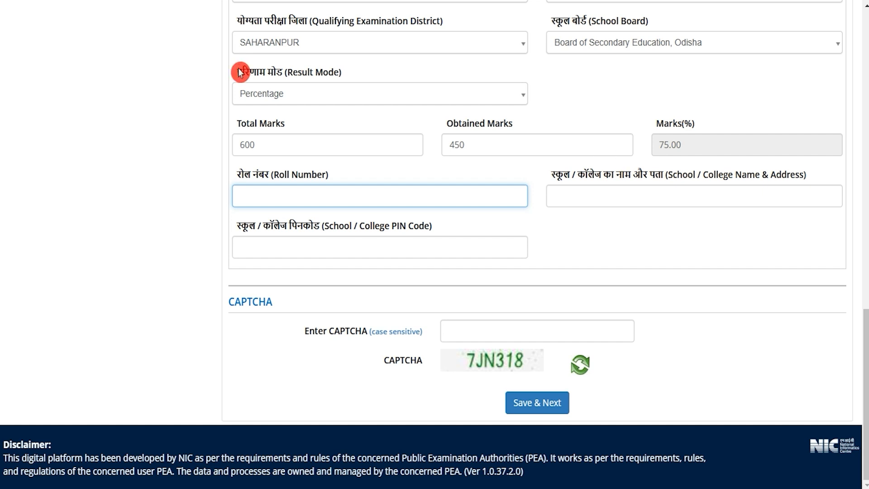
# - Change the Class 12 result mode to CGPA and examine the maximum grade point options and CGPA obtained field
pyautogui.click(297, 95)
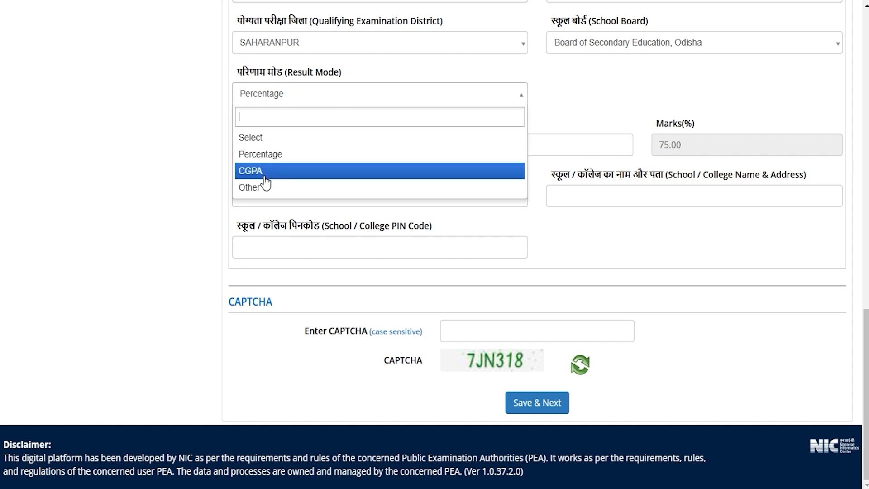
pyautogui.click(265, 178)
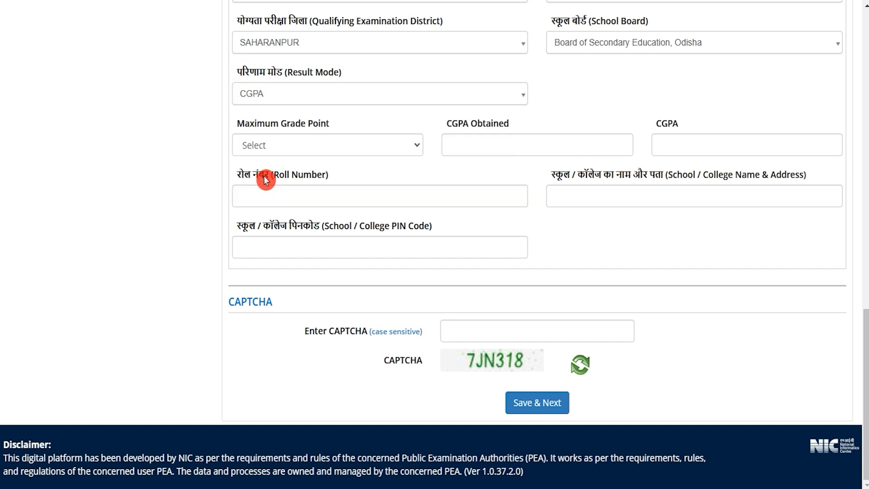
pyautogui.click(279, 146)
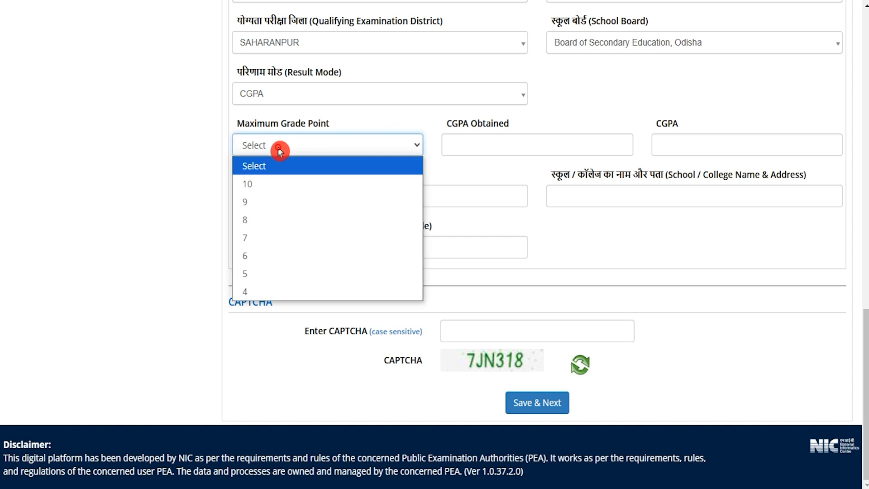
pyautogui.click(448, 130)
pyautogui.moveTo(451, 125); pyautogui.dragTo(499, 126)
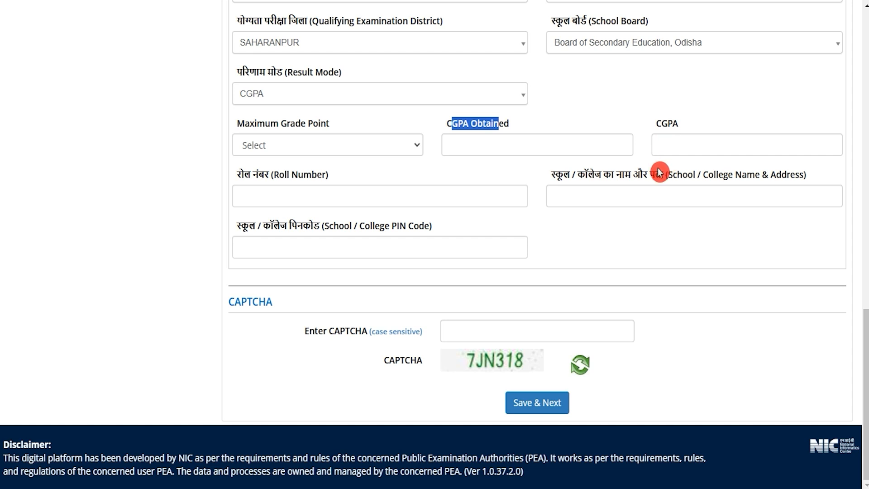
# - Review the roll number, school name and address, PIN code and CAPTCHA fields, and save the qualification details to continue
pyautogui.moveTo(245, 178); pyautogui.dragTo(313, 180)
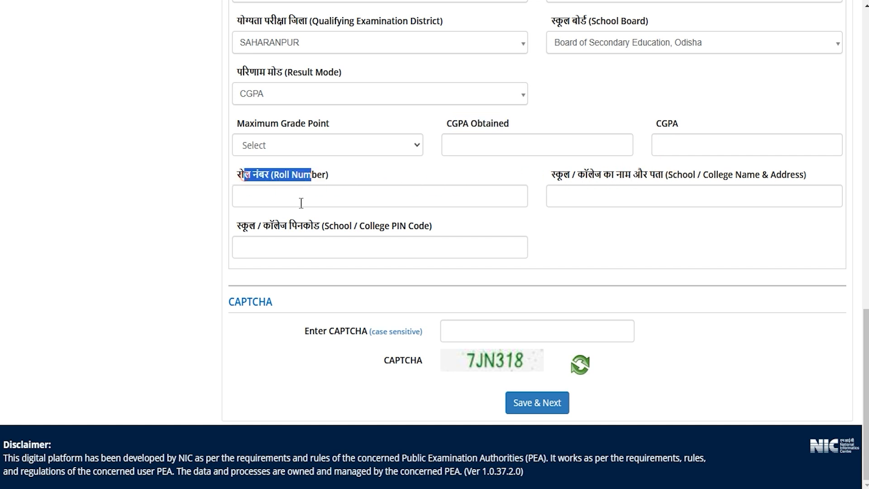
pyautogui.click(298, 199)
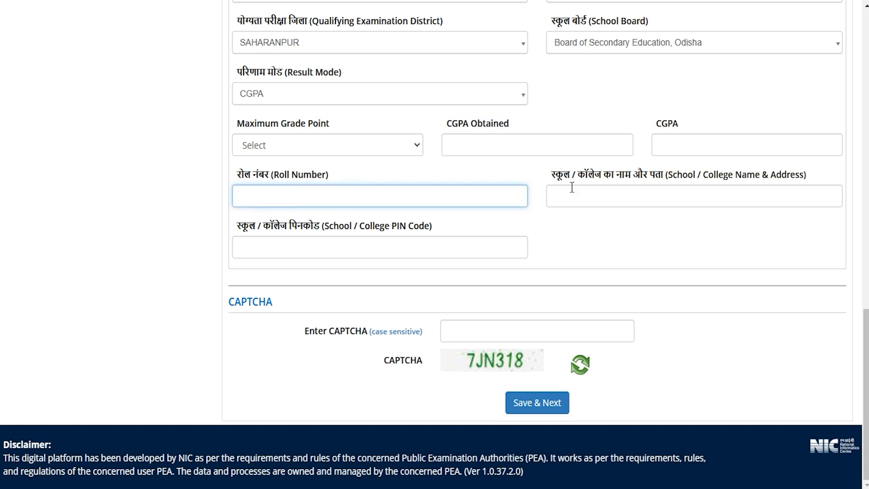
pyautogui.moveTo(583, 178); pyautogui.dragTo(639, 177)
pyautogui.click(582, 198)
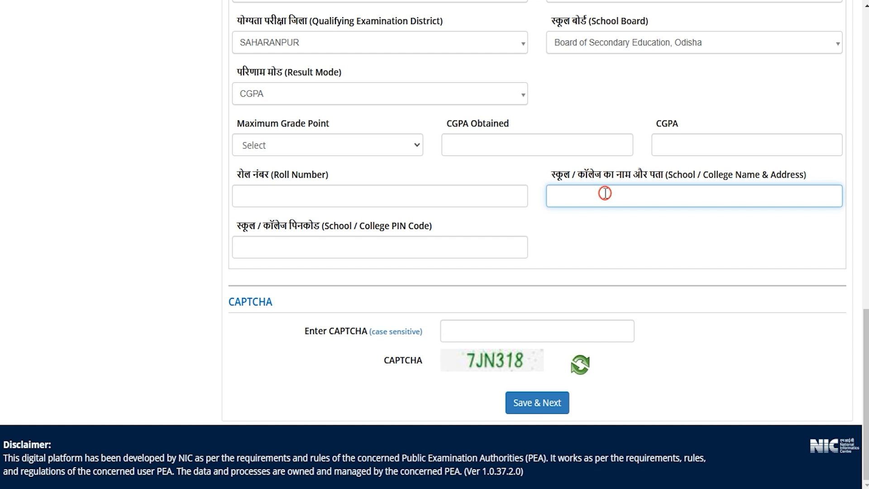
pyautogui.moveTo(254, 226); pyautogui.dragTo(386, 227)
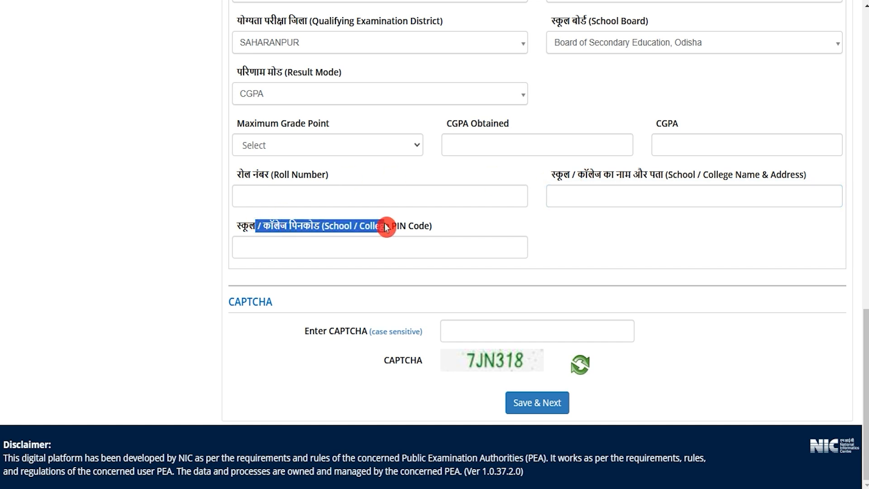
pyautogui.click(345, 245)
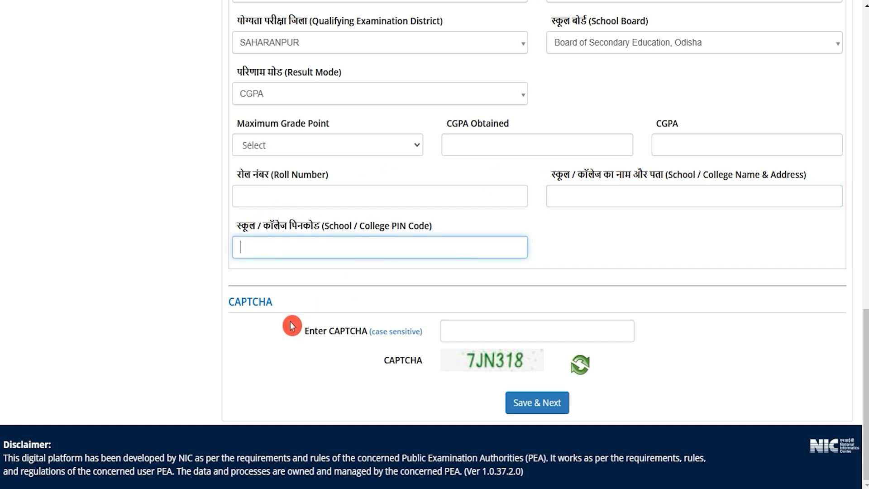
pyautogui.click(478, 364)
pyautogui.click(462, 332)
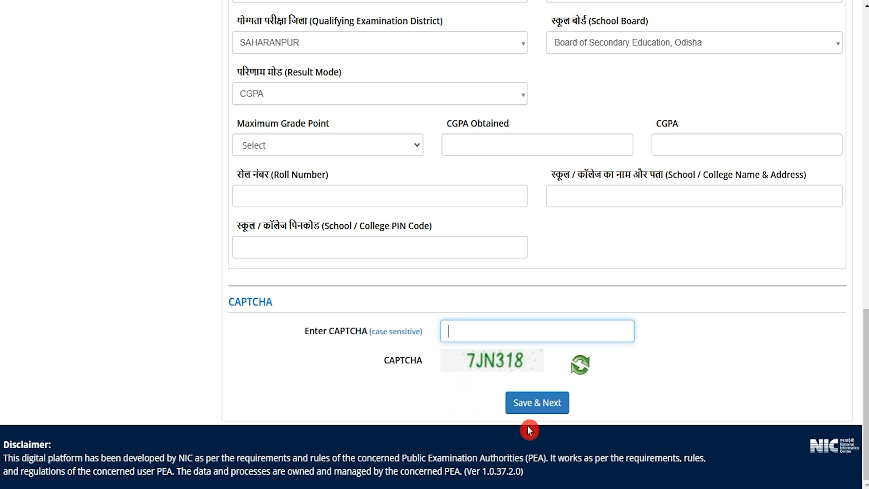
pyautogui.click(544, 409)
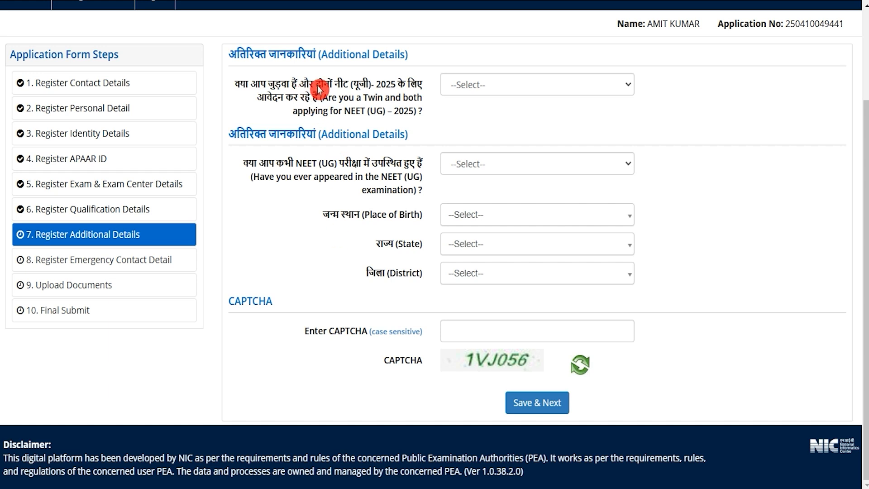
# - Answer Yes to the twin question and examine the fields for the twin's Class 10 roll number and name
pyautogui.click(529, 86)
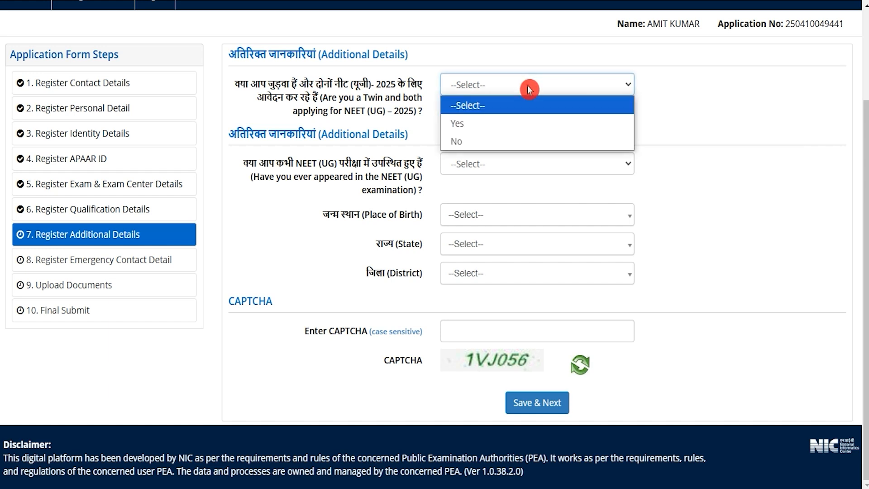
pyautogui.click(476, 122)
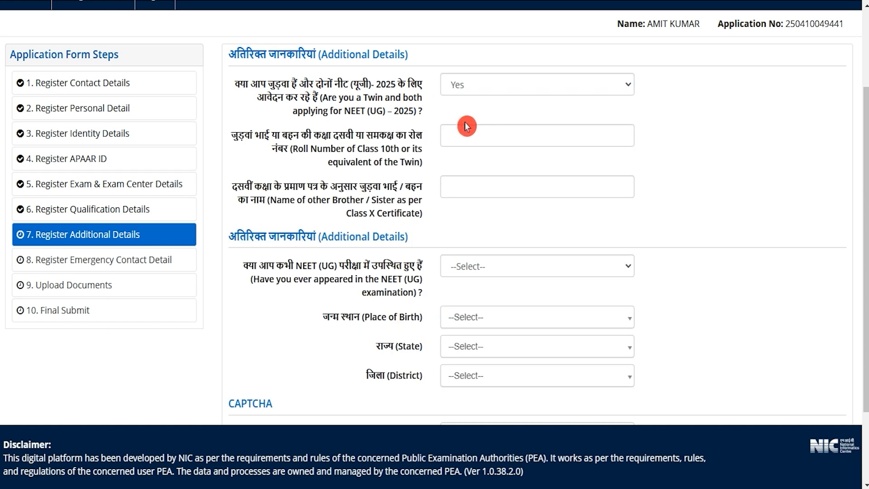
pyautogui.moveTo(256, 136); pyautogui.dragTo(382, 137)
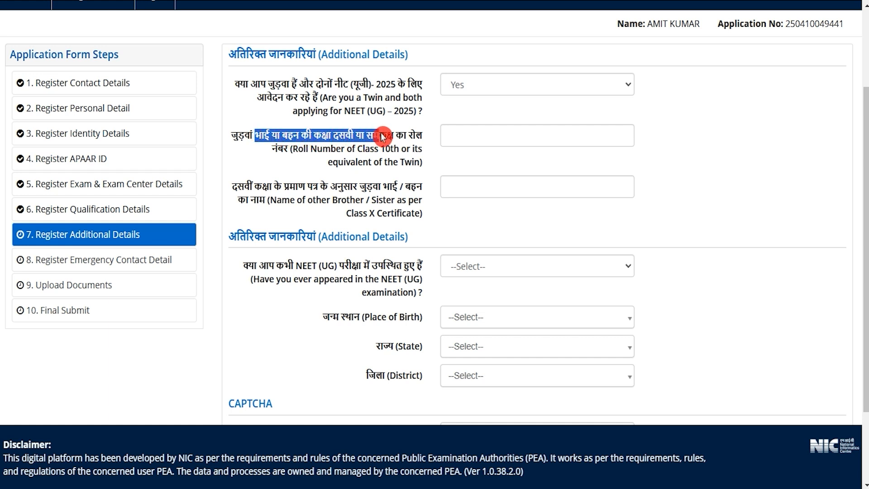
pyautogui.click(461, 134)
pyautogui.moveTo(291, 186); pyautogui.dragTo(390, 213)
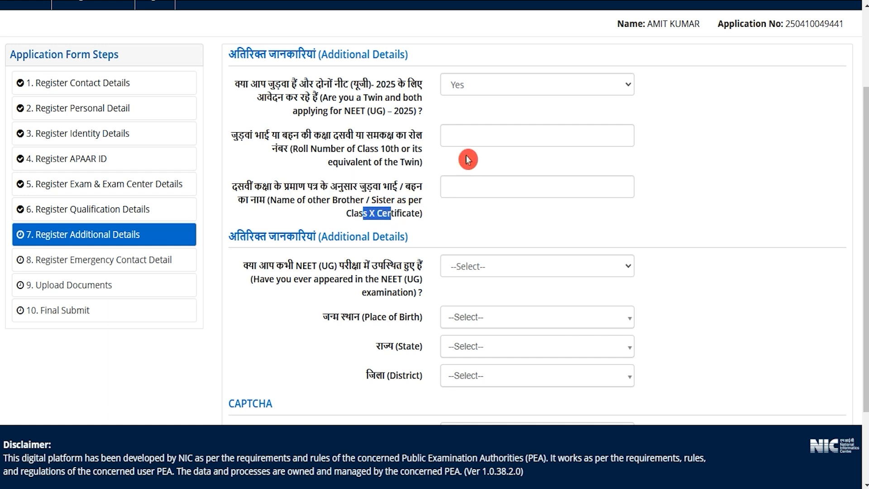
# - Change the answer to the twin question to No
pyautogui.click(480, 89)
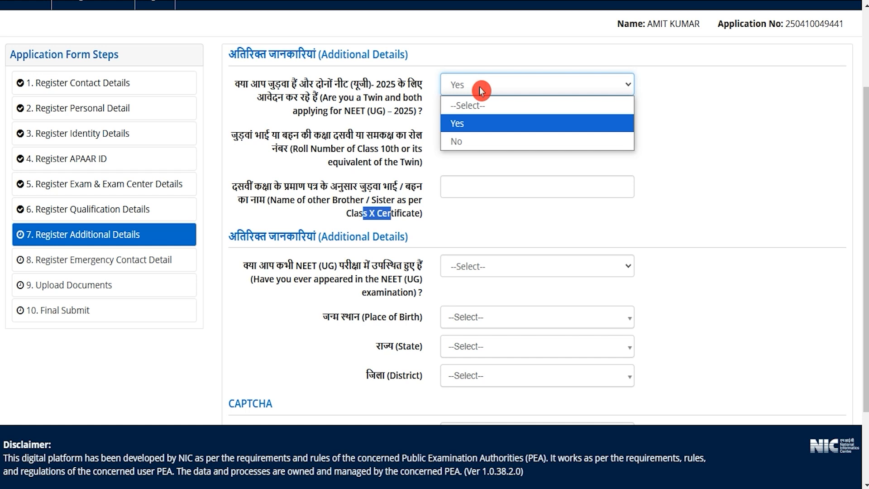
pyautogui.click(466, 141)
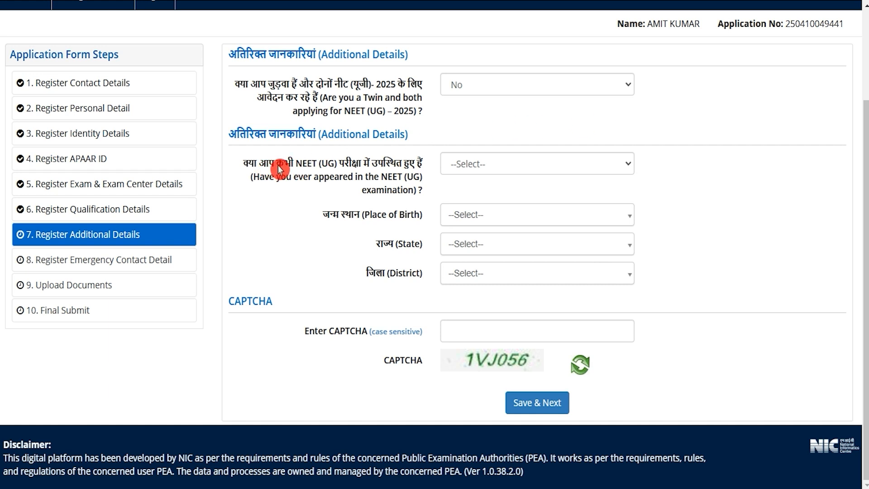
# - Answer Yes to having previously appeared in NEET (UG) and enter 4 as the number of previous attempts
pyautogui.click(466, 164)
pyautogui.click(461, 202)
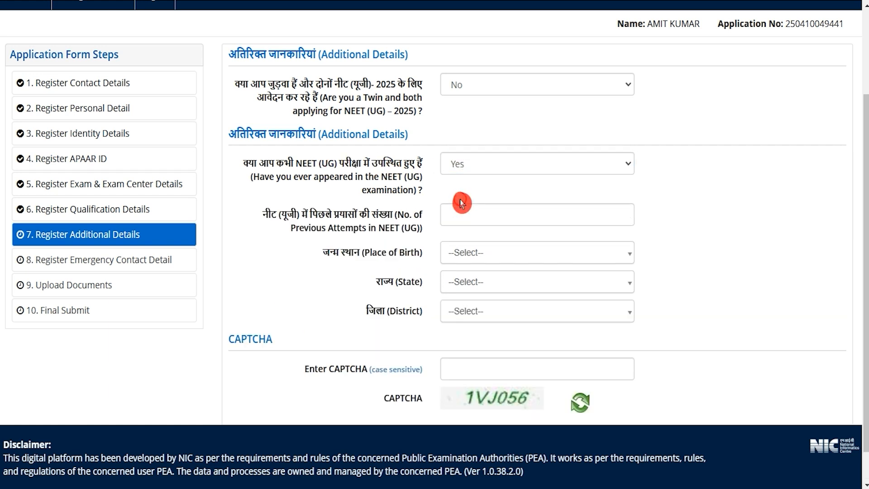
pyautogui.click(464, 213)
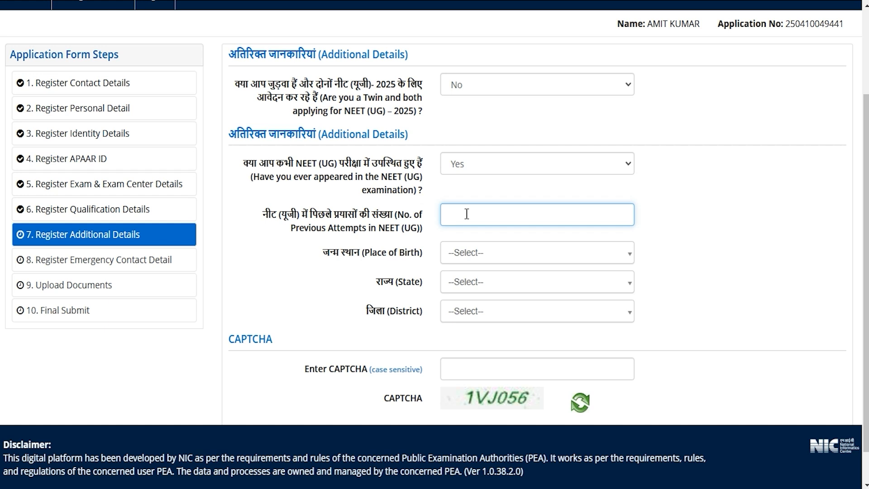
pyautogui.write('4')
pyautogui.click(665, 195)
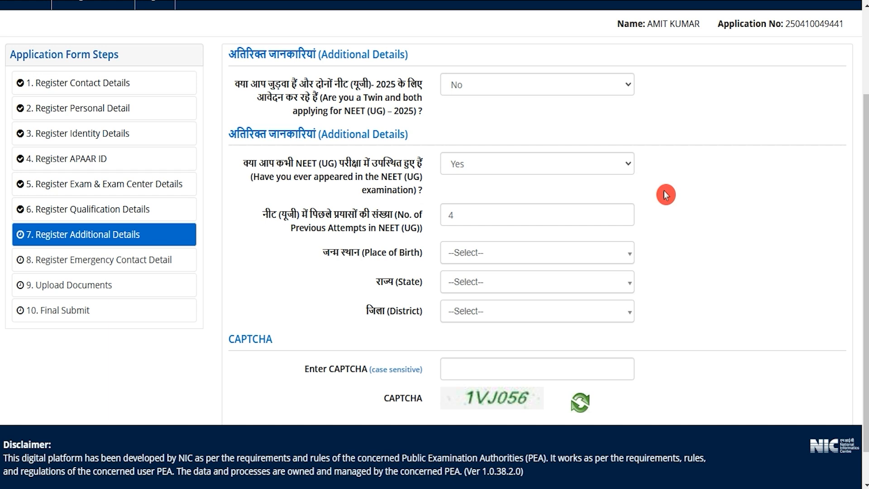
# - Change the previous NEET (UG) appearance answer to No and set the place of birth to India, Uttar Pradesh, Saharanpur
pyautogui.click(507, 167)
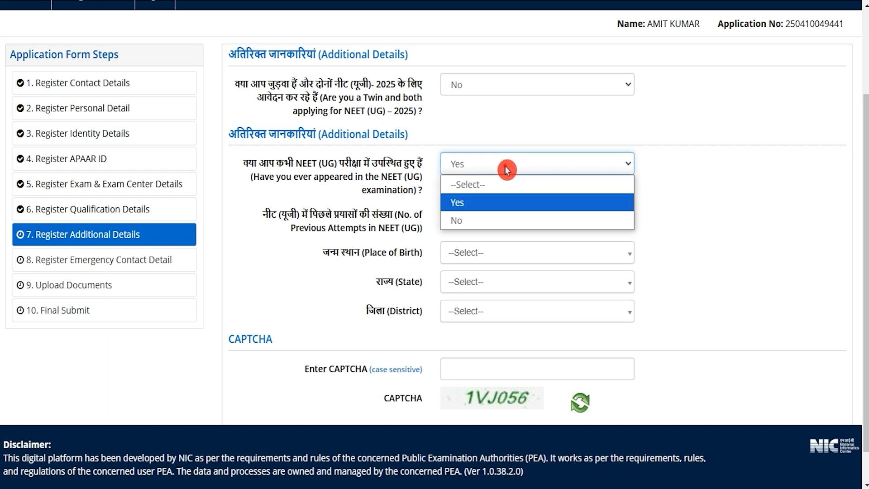
pyautogui.click(460, 221)
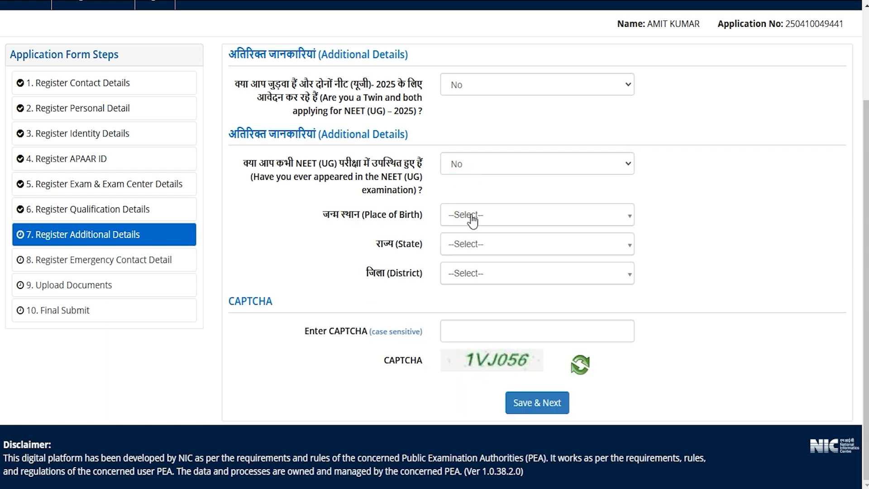
pyautogui.click(471, 220)
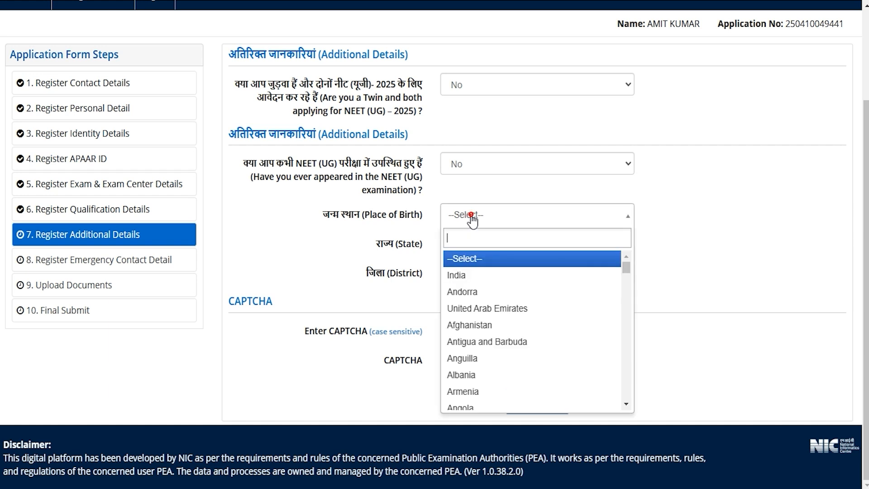
pyautogui.click(470, 275)
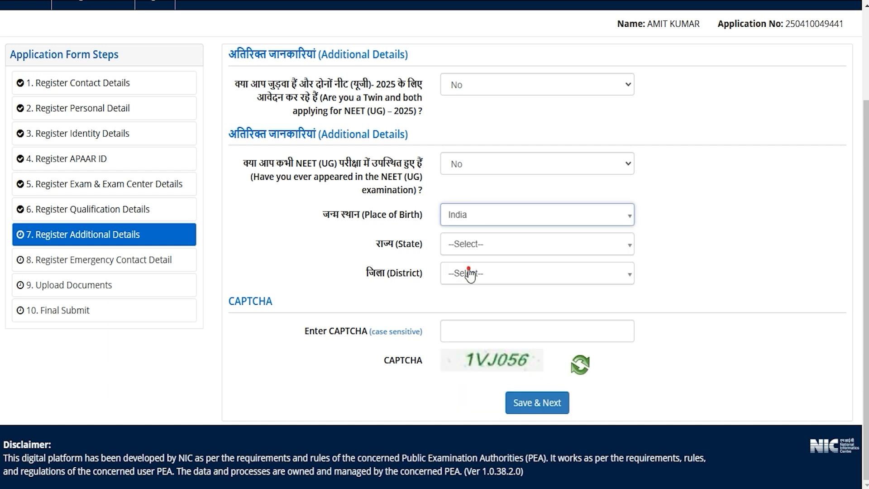
pyautogui.click(471, 248)
pyautogui.scroll(-10, 488, 348)
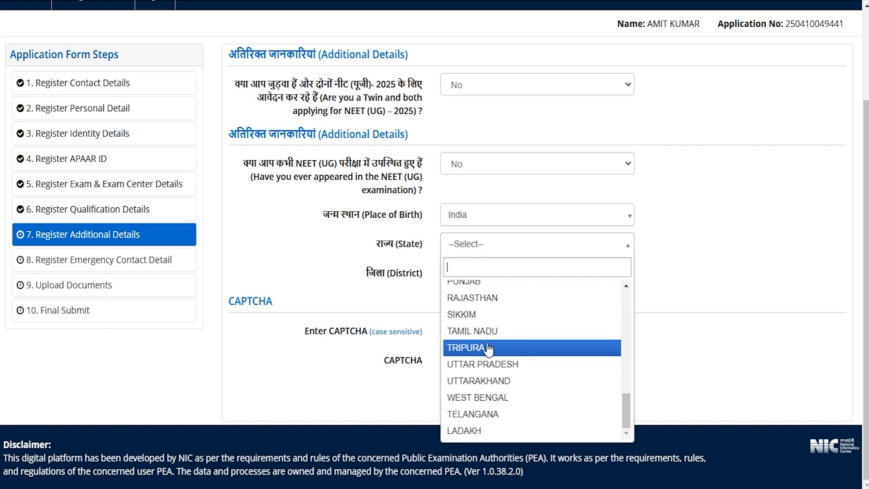
pyautogui.click(483, 363)
pyautogui.click(464, 275)
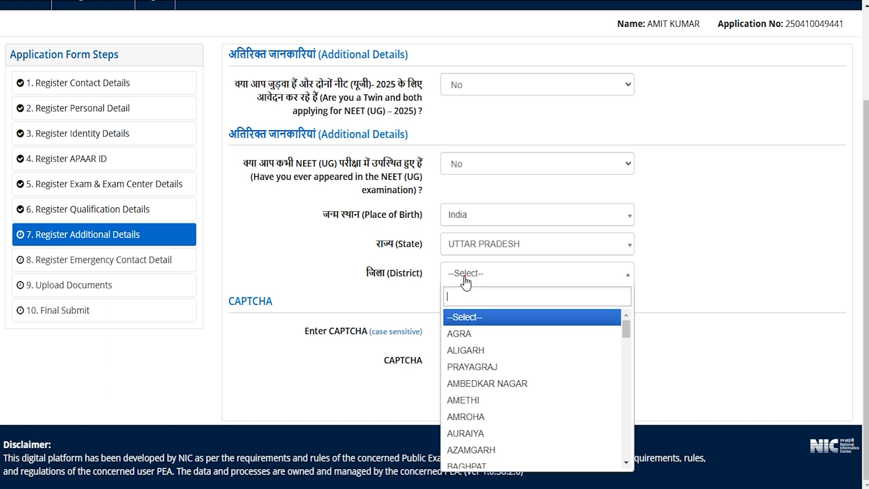
pyautogui.write('saha')
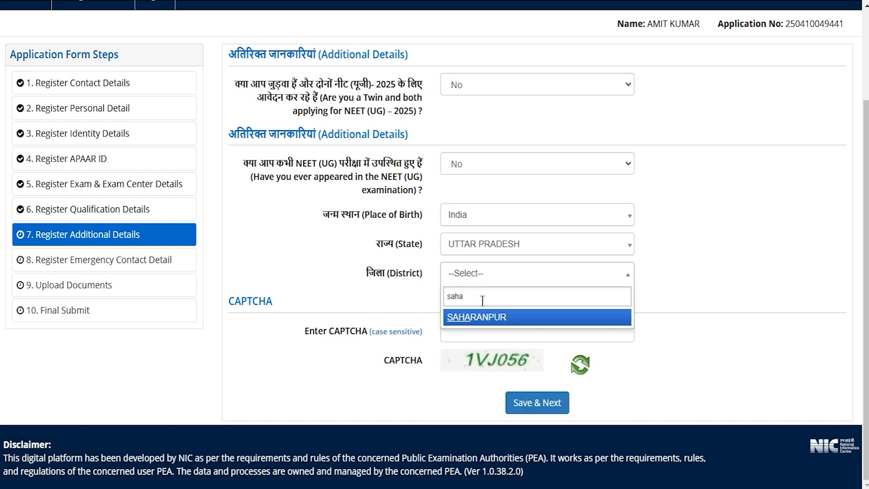
pyautogui.click(482, 317)
# - Complete the CAPTCHA field and save the additional details to continue
pyautogui.click(466, 334)
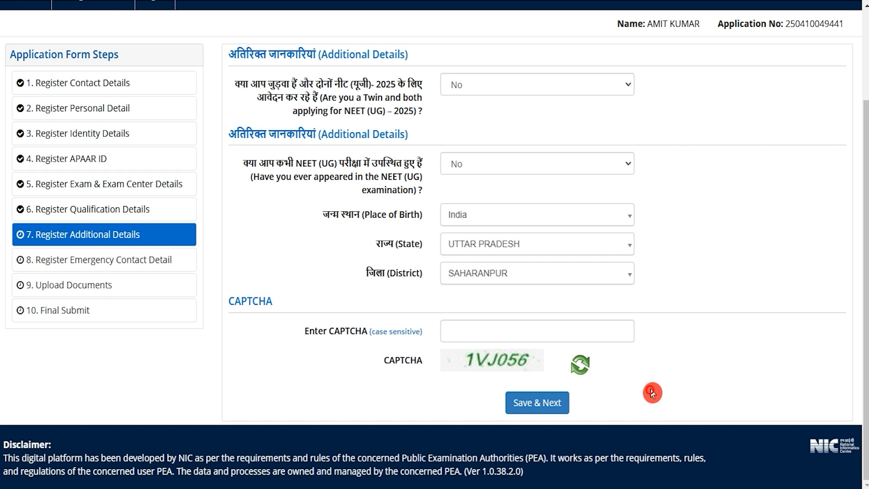
pyautogui.click(536, 403)
# - Set the emergency contact's country code to India, review the mobile number, email and CAPTCHA fields, and request the OTPs
pyautogui.click(509, 173)
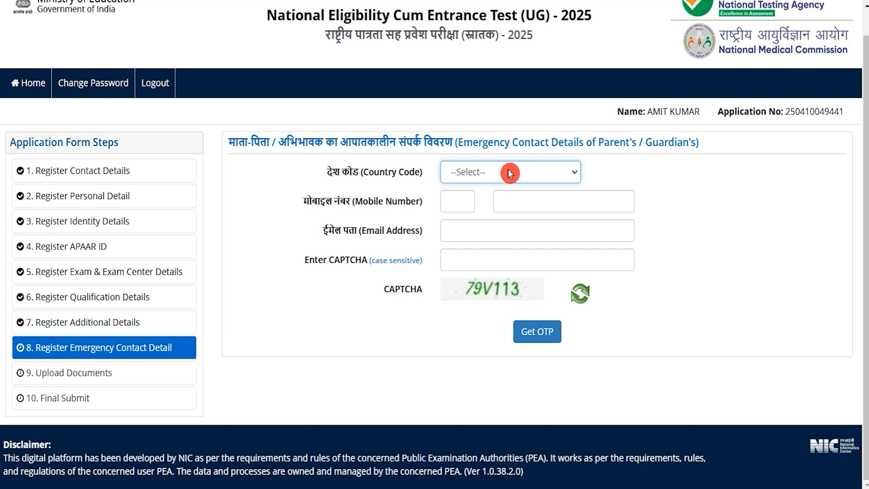
pyautogui.click(509, 173)
pyautogui.click(485, 208)
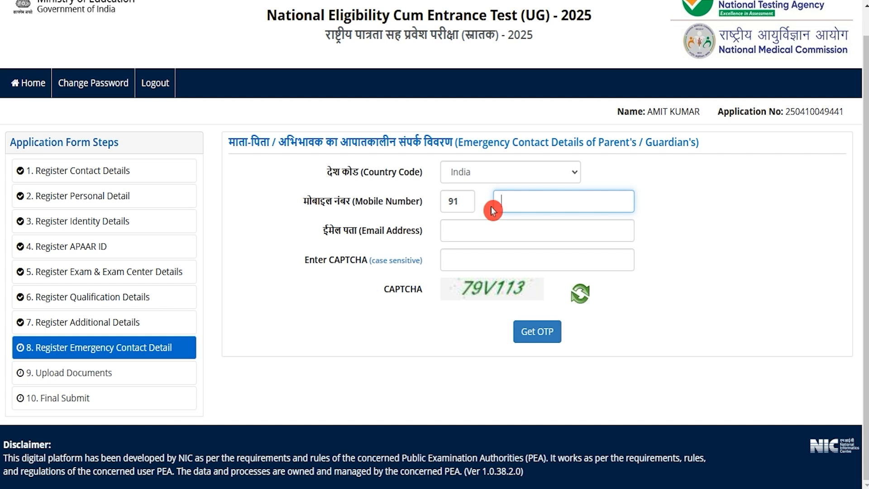
pyautogui.doubleClick(346, 230)
pyautogui.click(326, 264)
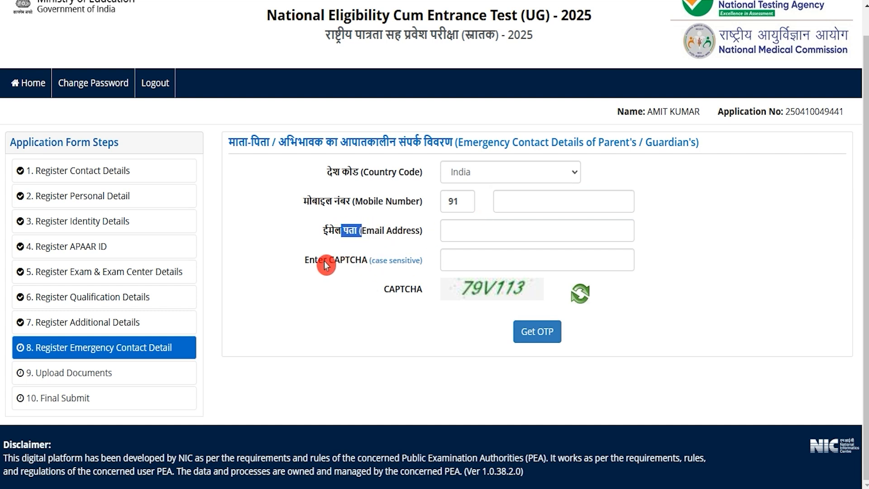
pyautogui.moveTo(325, 265); pyautogui.dragTo(466, 292)
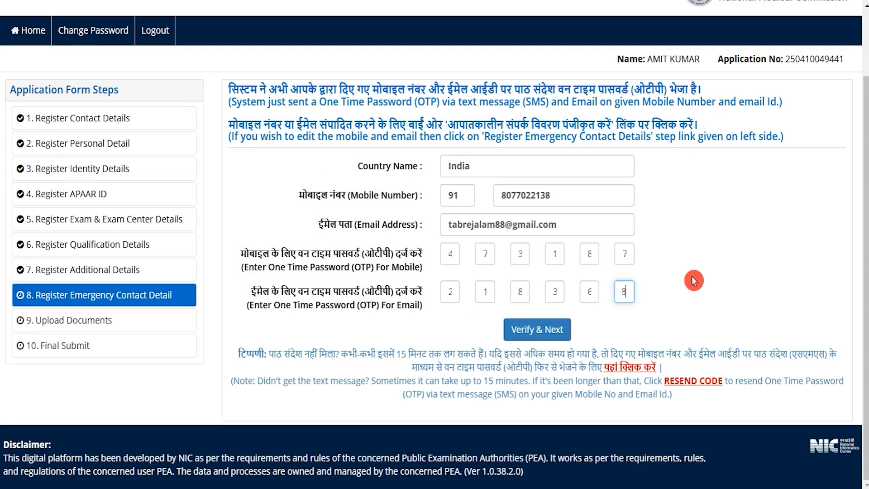
pyautogui.click(692, 280)
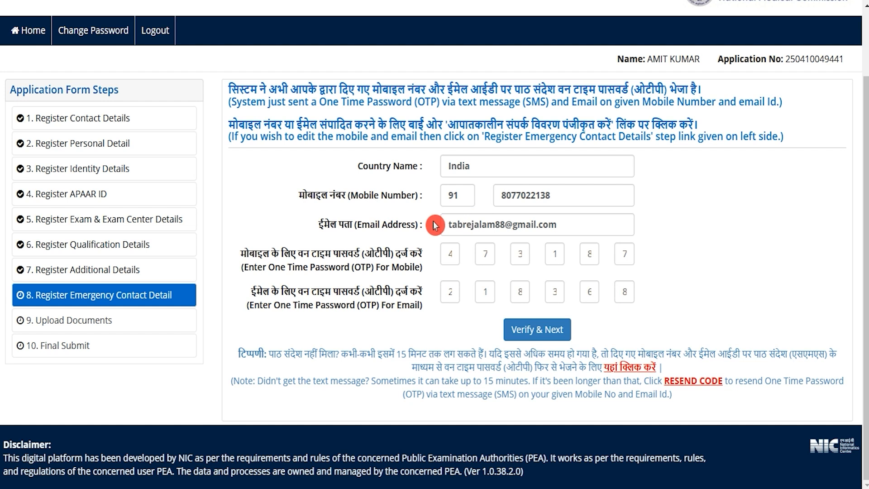
# - Review the mobile and email OTP fields and verify the emergency contact details to continue to the document upload
pyautogui.moveTo(331, 257); pyautogui.dragTo(364, 259)
pyautogui.moveTo(342, 291); pyautogui.dragTo(378, 295)
pyautogui.click(352, 257)
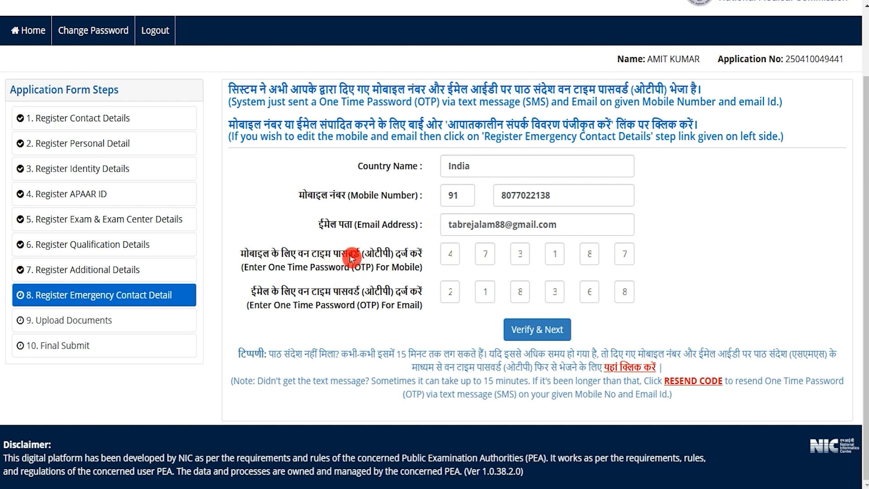
pyautogui.moveTo(271, 257); pyautogui.dragTo(325, 256)
pyautogui.moveTo(271, 292); pyautogui.dragTo(379, 297)
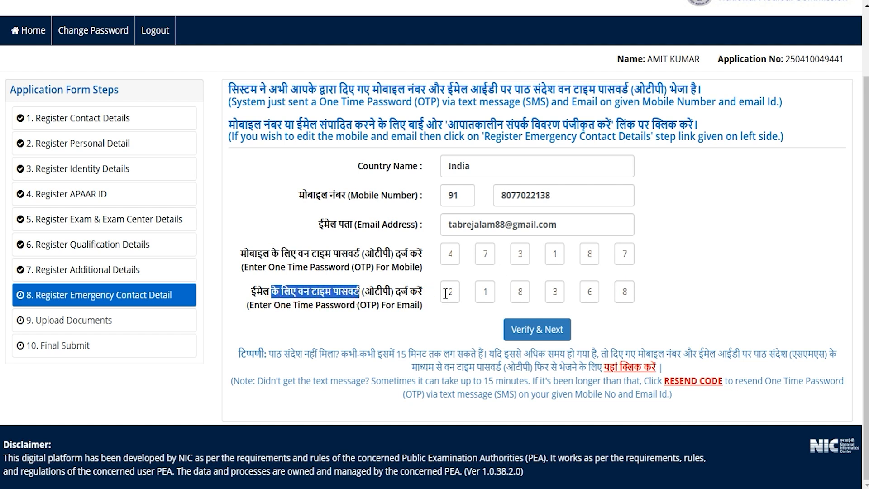
pyautogui.click(621, 293)
pyautogui.click(564, 339)
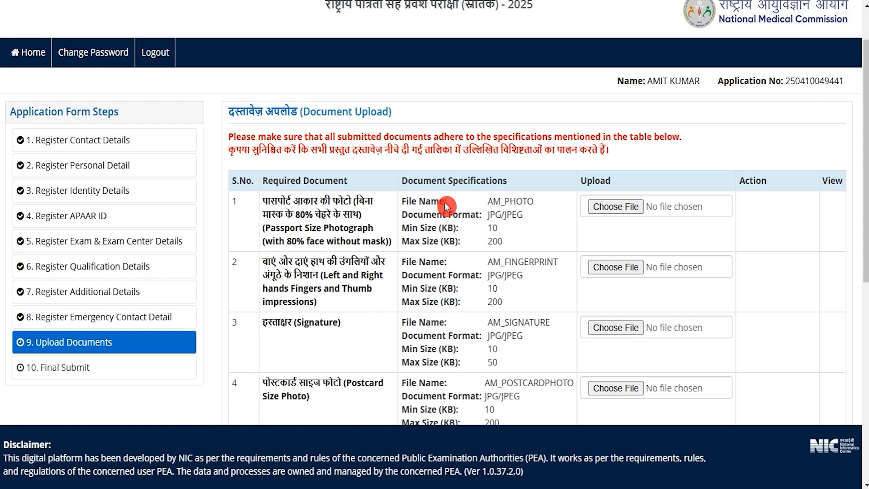
# - Examine the list of required documents, from the passport-size photograph to the address proof
pyautogui.moveTo(293, 200); pyautogui.dragTo(332, 200)
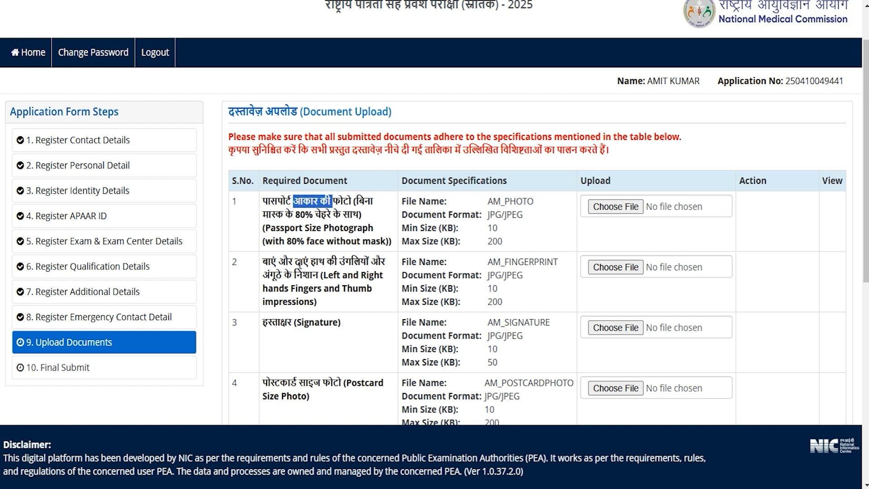
pyautogui.moveTo(281, 262); pyautogui.dragTo(319, 262)
pyautogui.scroll(-1, 343, 308)
pyautogui.moveTo(280, 315); pyautogui.dragTo(313, 317)
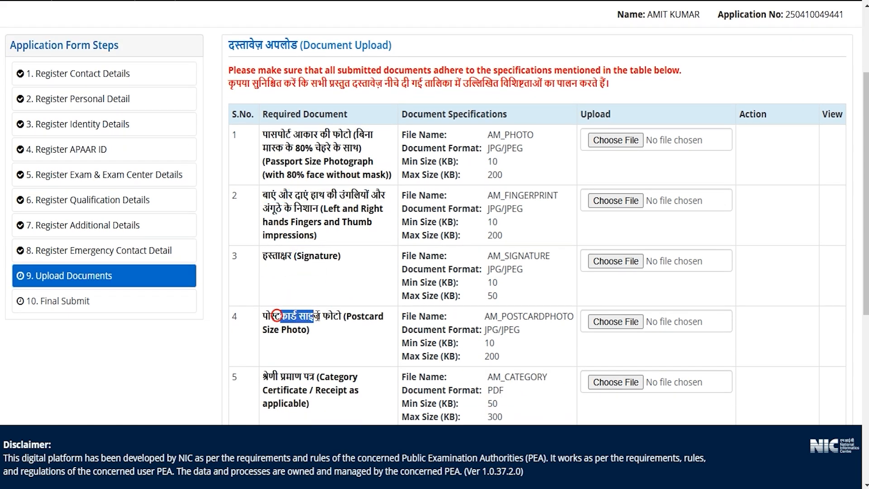
pyautogui.scroll(-2, 293, 238)
pyautogui.moveTo(277, 243); pyautogui.dragTo(315, 243)
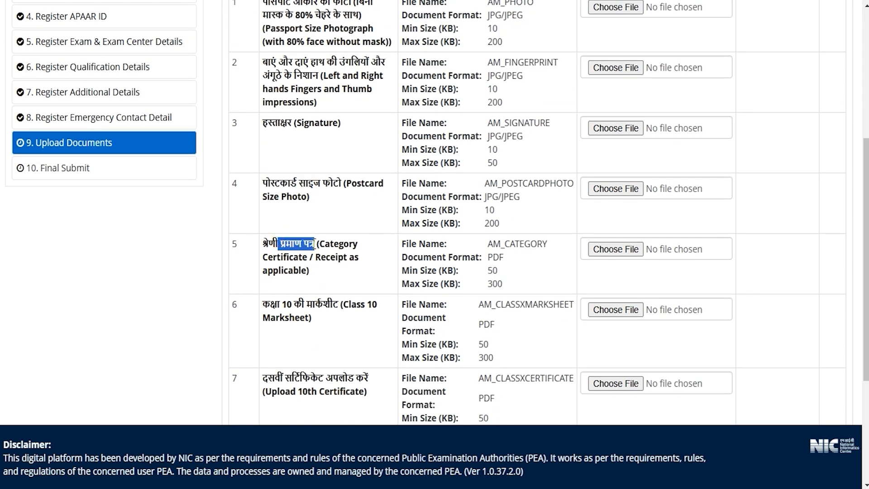
pyautogui.moveTo(282, 304); pyautogui.dragTo(315, 304)
pyautogui.scroll(-2, 304, 278)
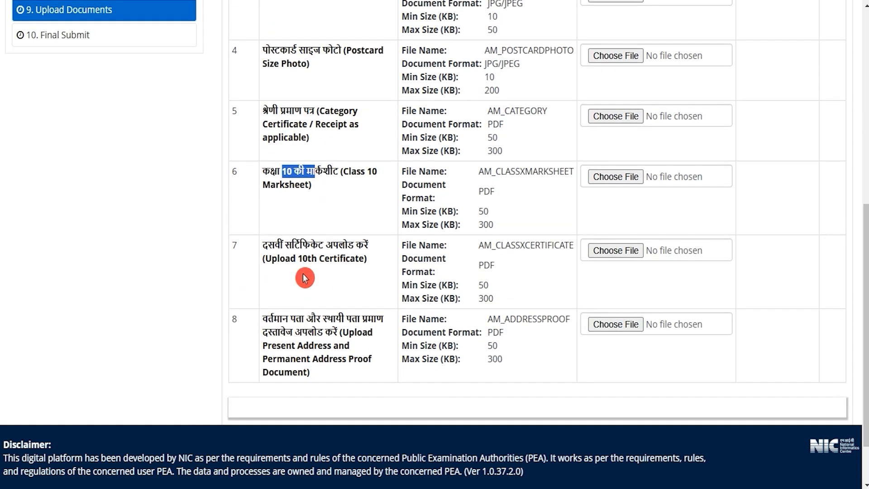
pyautogui.moveTo(281, 245); pyautogui.dragTo(325, 245)
pyautogui.scroll(-1, 323, 277)
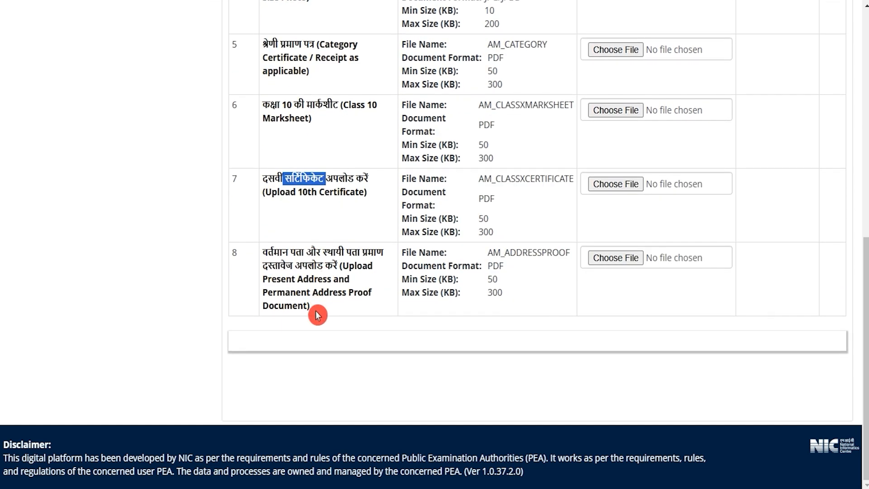
pyautogui.moveTo(300, 292); pyautogui.dragTo(330, 292)
# - Examine the file format and size limits for the passport photo, fingerprint impressions, signature and postcard-size photo
pyautogui.scroll(5, 484, 248)
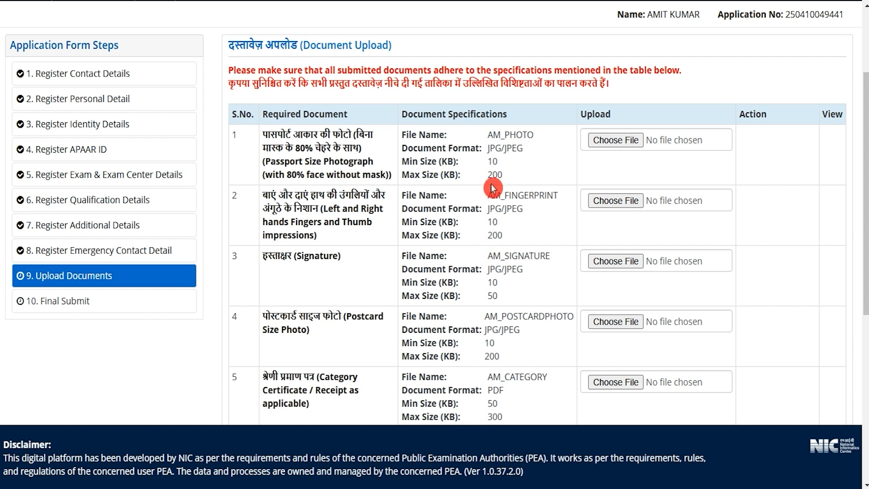
pyautogui.moveTo(489, 148); pyautogui.dragTo(501, 174)
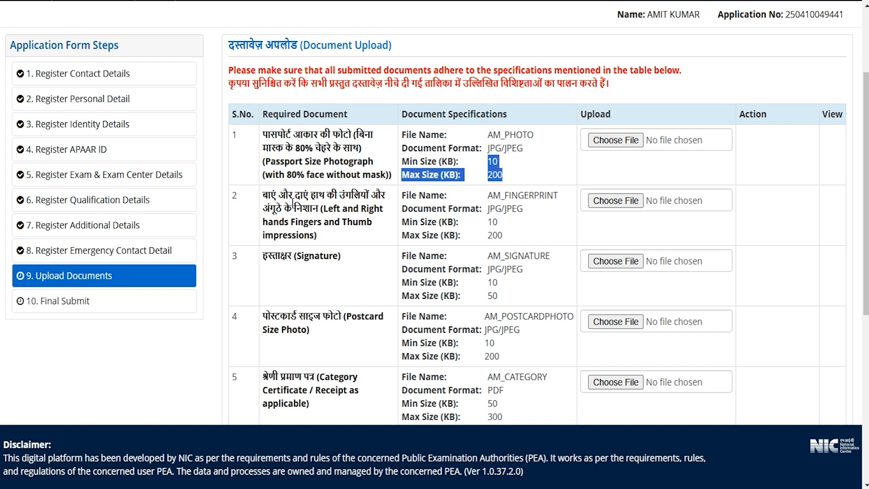
pyautogui.click(293, 204)
pyautogui.moveTo(488, 209); pyautogui.dragTo(503, 237)
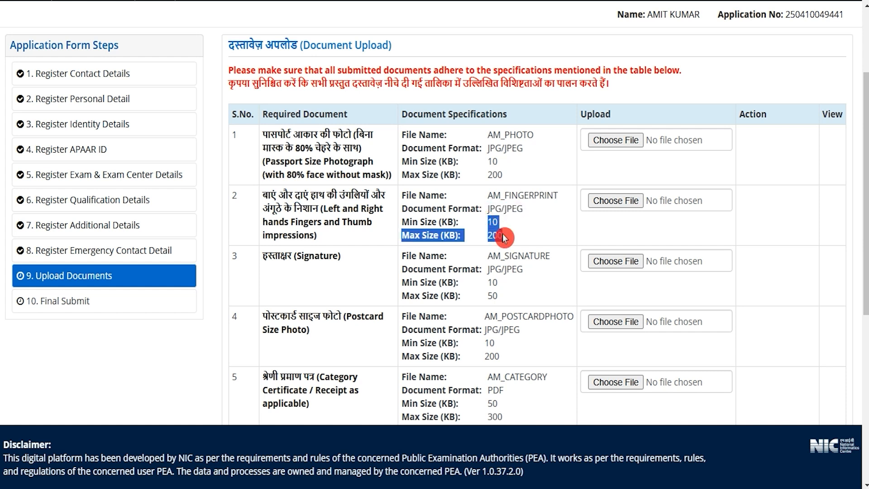
pyautogui.moveTo(413, 256); pyautogui.dragTo(431, 256)
pyautogui.moveTo(487, 270); pyautogui.dragTo(507, 283)
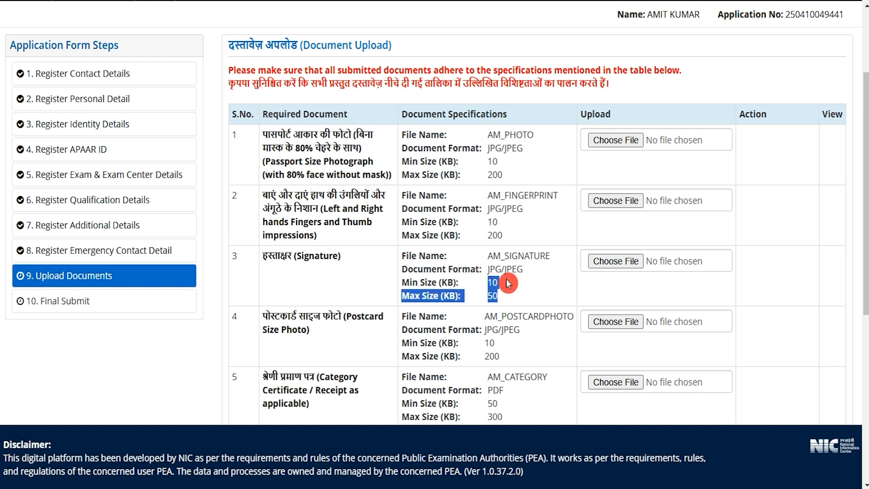
pyautogui.scroll(-3, 499, 257)
pyautogui.moveTo(280, 183); pyautogui.dragTo(313, 183)
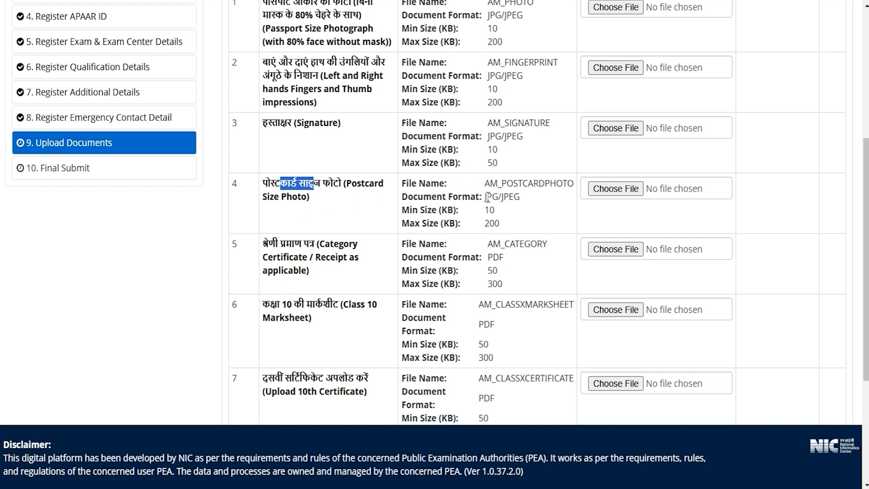
pyautogui.moveTo(486, 197); pyautogui.dragTo(509, 197)
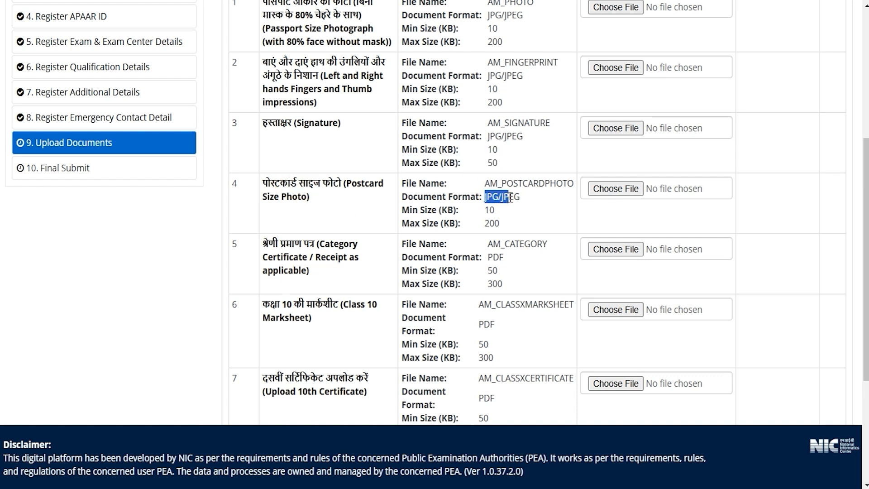
pyautogui.click(471, 185)
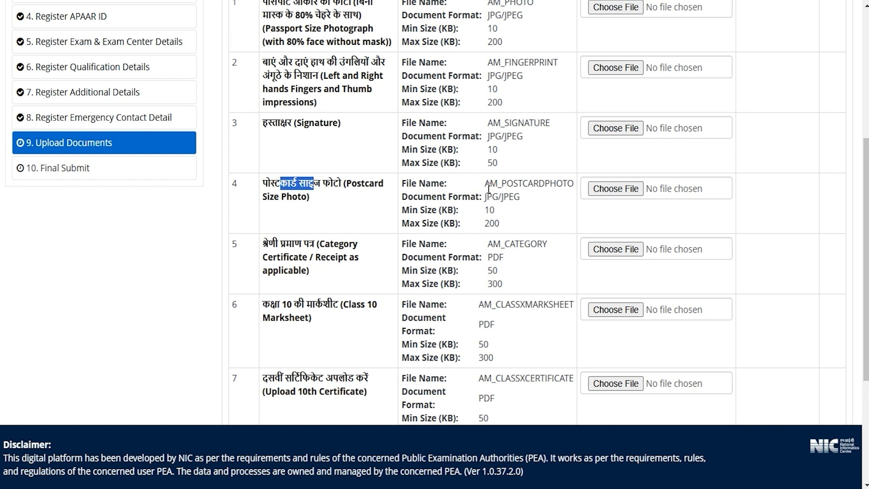
pyautogui.moveTo(485, 197); pyautogui.dragTo(500, 223)
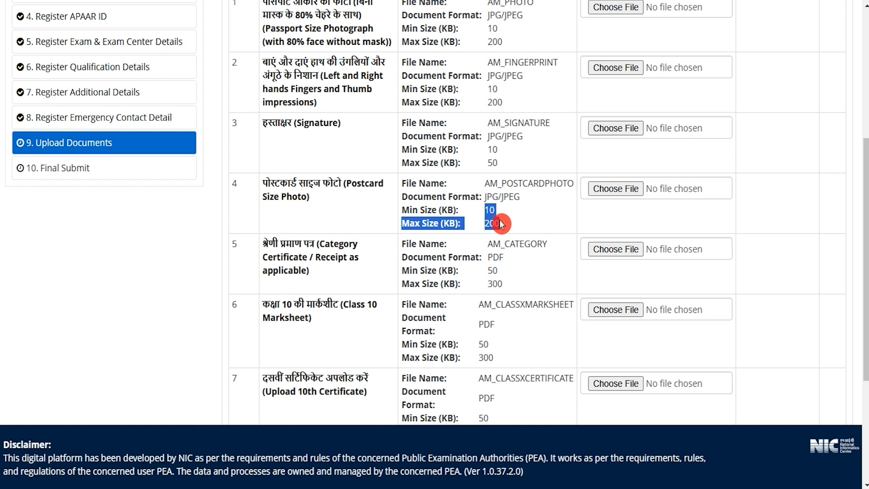
pyautogui.scroll(2, 500, 223)
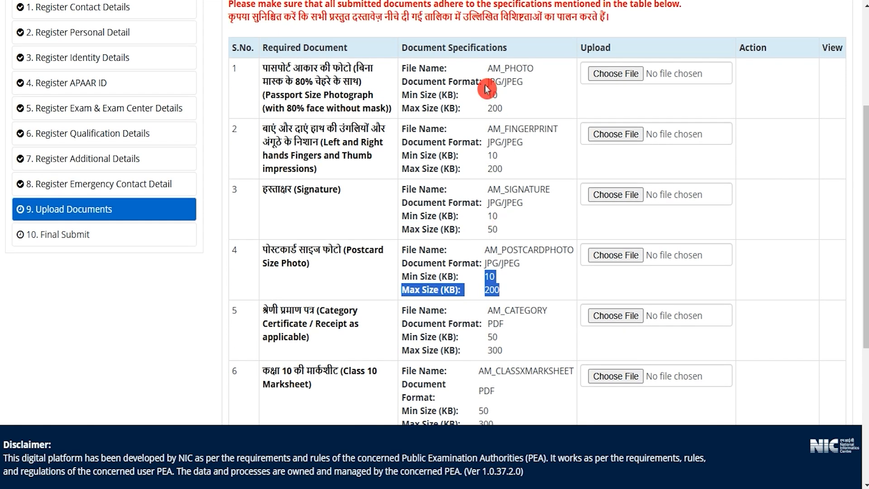
# - Examine the required file names for the passport photo, fingerprint impressions, signature and postcard-size photo
pyautogui.moveTo(291, 66); pyautogui.dragTo(334, 68)
pyautogui.moveTo(488, 68); pyautogui.dragTo(526, 69)
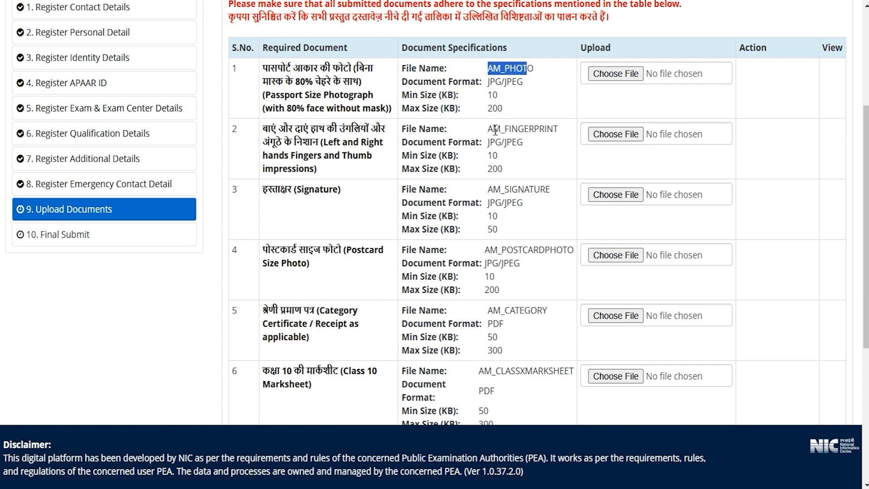
pyautogui.moveTo(493, 130); pyautogui.dragTo(543, 130)
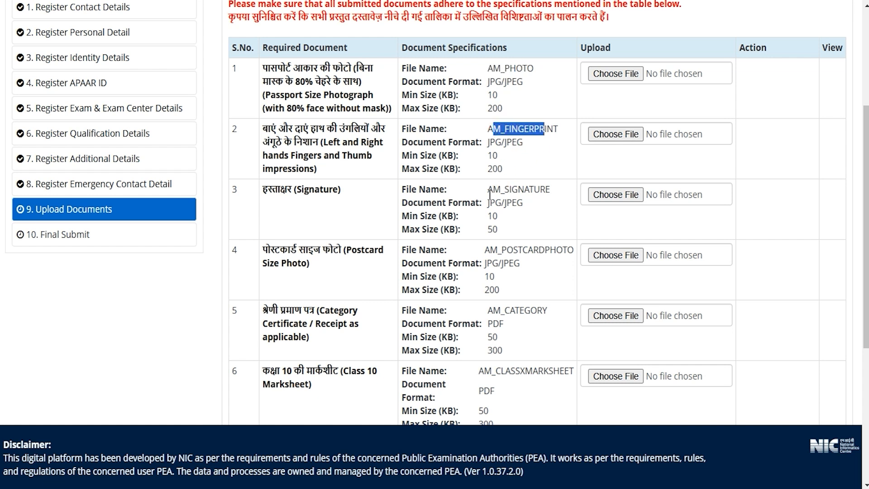
pyautogui.moveTo(488, 189); pyautogui.dragTo(542, 190)
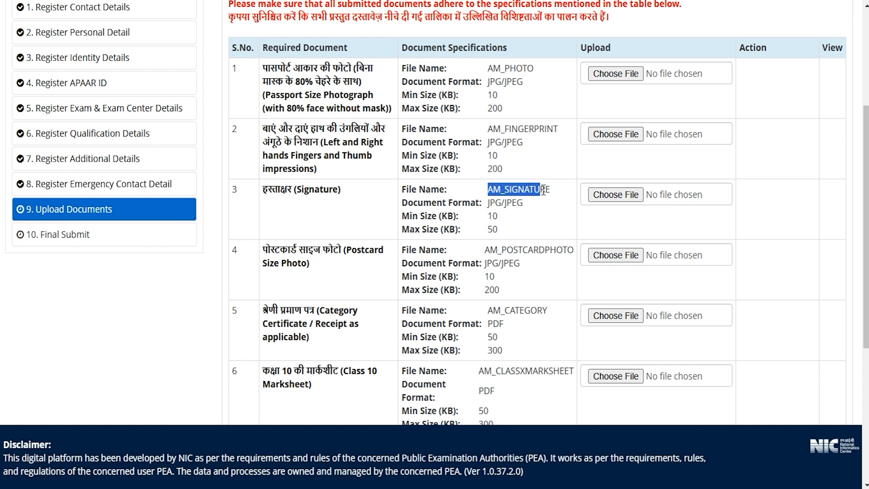
pyautogui.moveTo(281, 251); pyautogui.dragTo(341, 252)
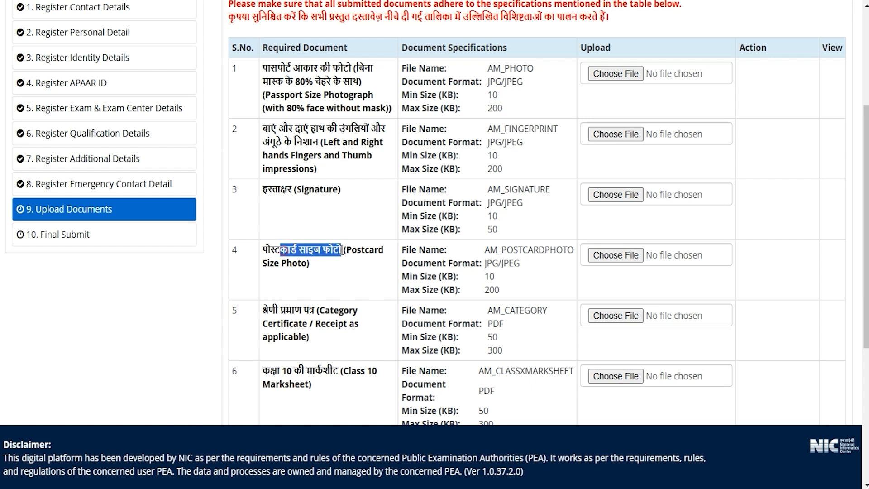
pyautogui.moveTo(485, 250); pyautogui.dragTo(574, 250)
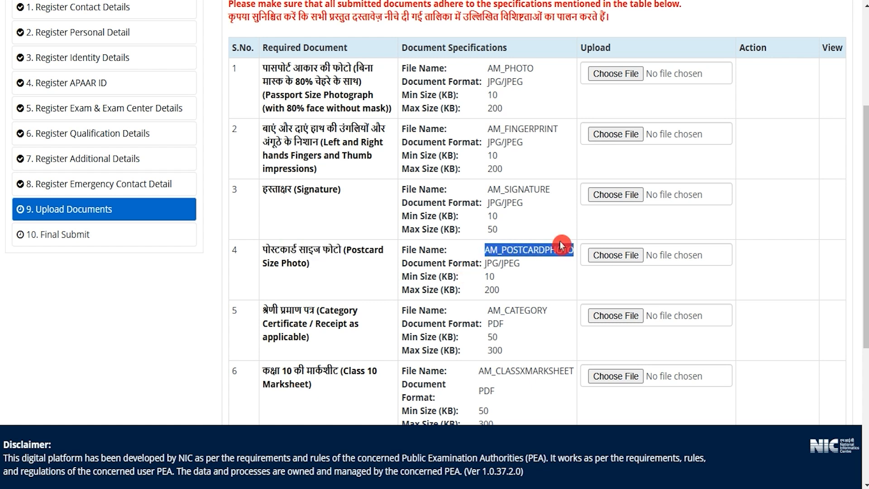
# - Examine the required file name, document format and size limits for the category certificate
pyautogui.moveTo(323, 311); pyautogui.dragTo(345, 322)
pyautogui.moveTo(486, 311); pyautogui.dragTo(544, 310)
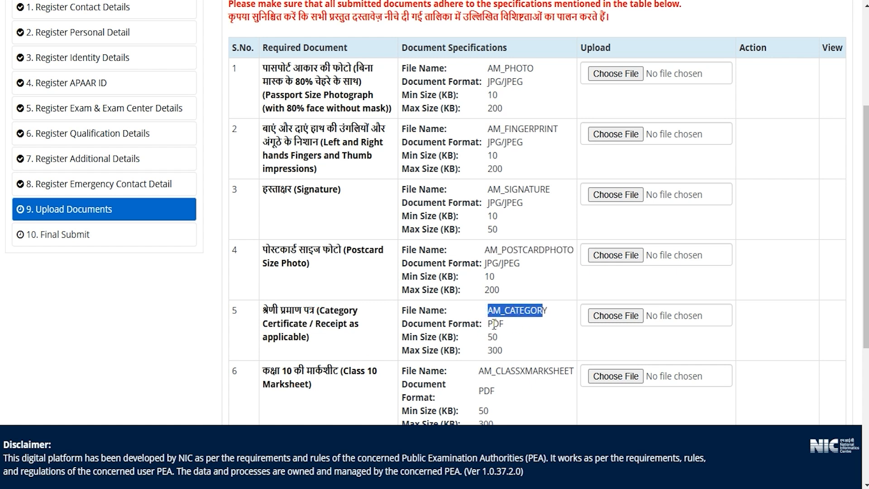
pyautogui.moveTo(488, 324); pyautogui.dragTo(497, 324)
pyautogui.scroll(-1, 508, 317)
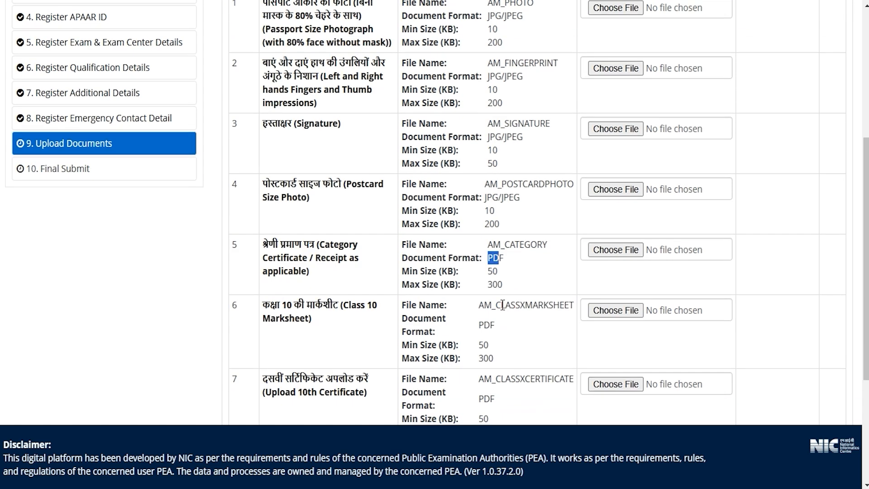
pyautogui.moveTo(487, 272); pyautogui.dragTo(505, 288)
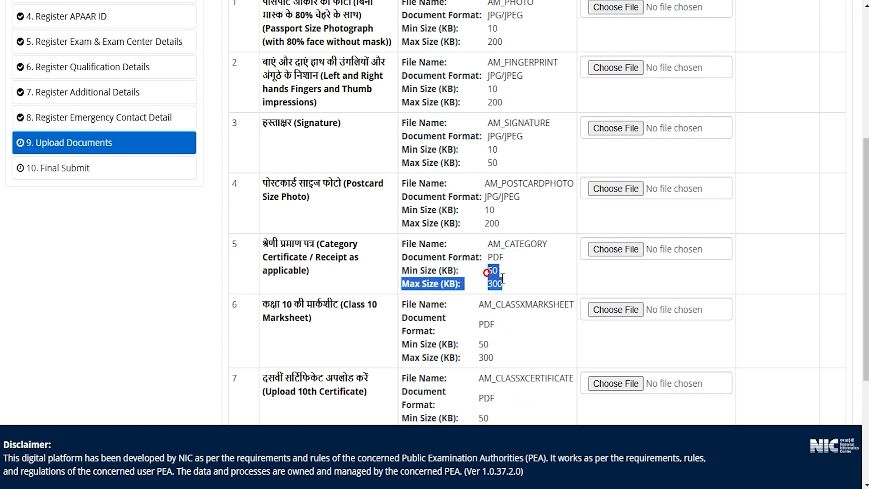
# - Examine the required file names, document format and size limits for the Class 10 marksheet and 10th certificate
pyautogui.scroll(-2, 506, 273)
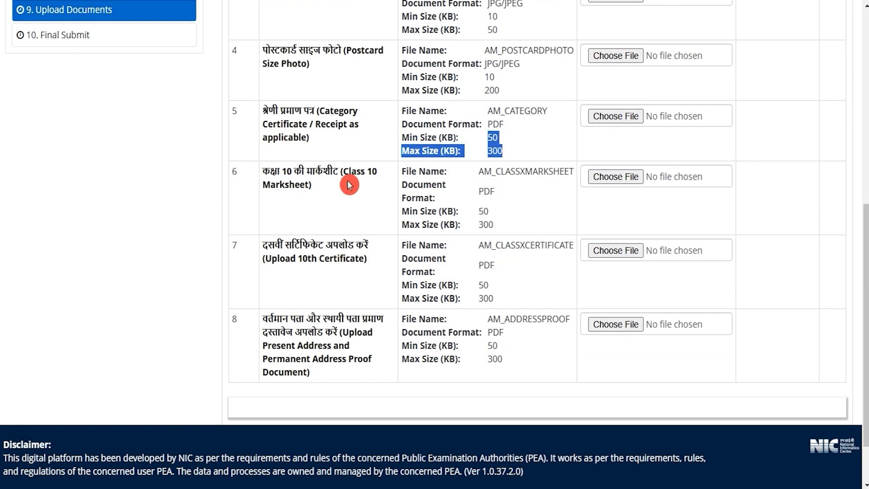
pyautogui.moveTo(270, 172); pyautogui.dragTo(342, 171)
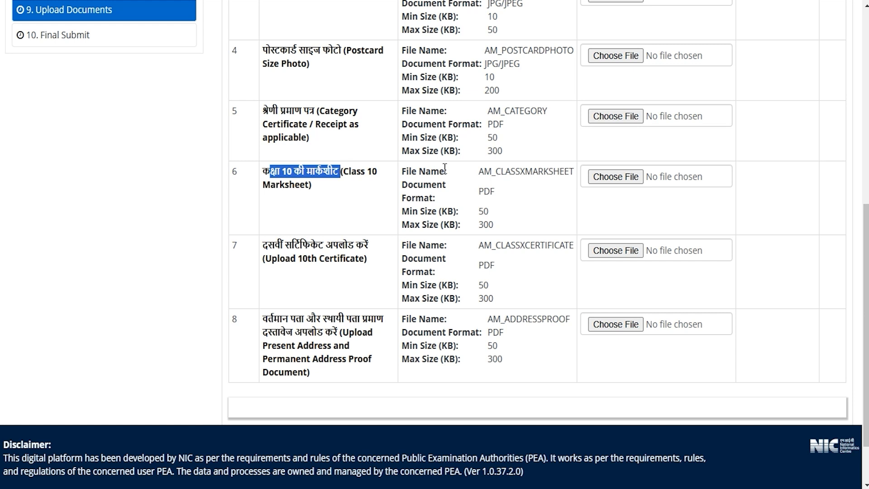
pyautogui.moveTo(477, 172); pyautogui.dragTo(567, 171)
pyautogui.moveTo(481, 188); pyautogui.dragTo(495, 227)
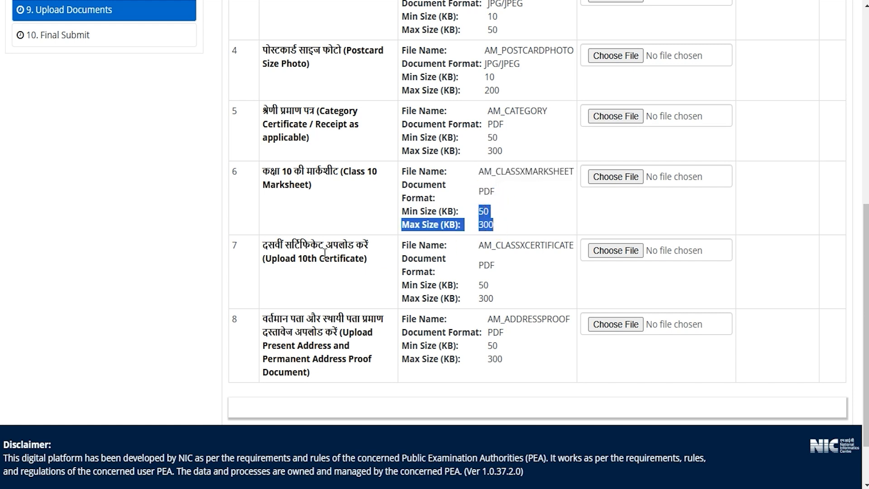
pyautogui.moveTo(277, 258); pyautogui.dragTo(341, 257)
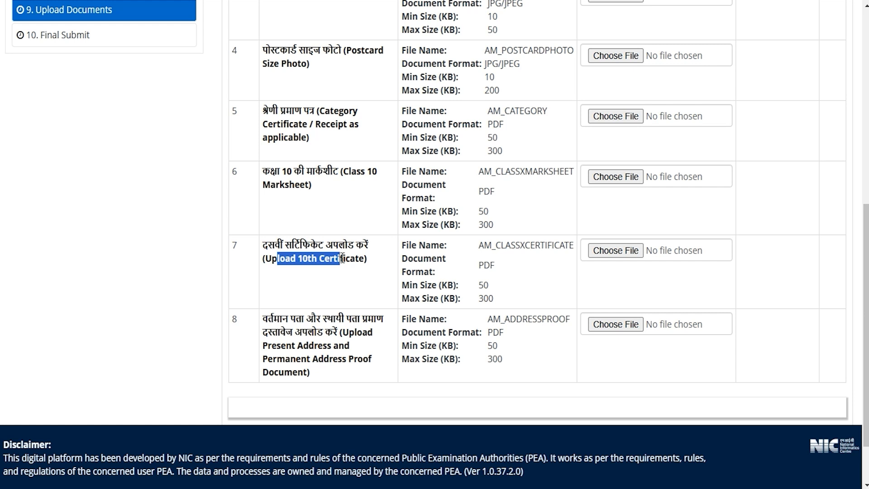
pyautogui.moveTo(479, 245); pyautogui.dragTo(564, 244)
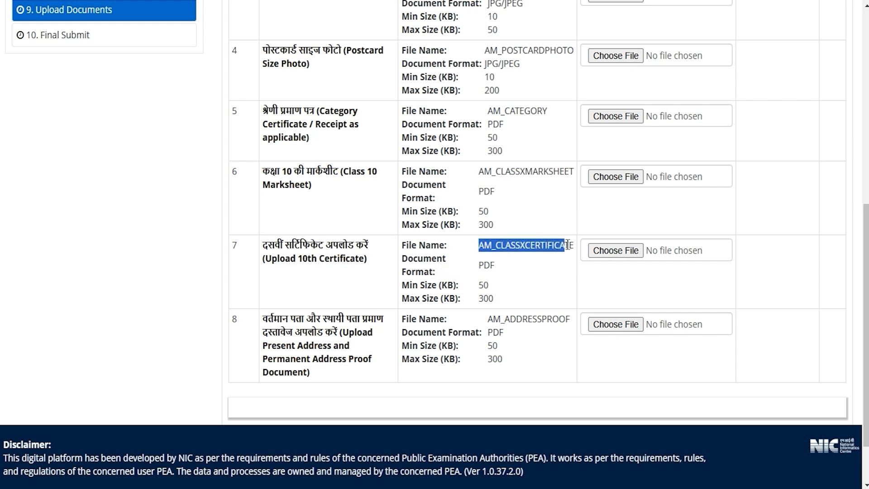
pyautogui.click(480, 262)
pyautogui.moveTo(476, 286); pyautogui.dragTo(494, 298)
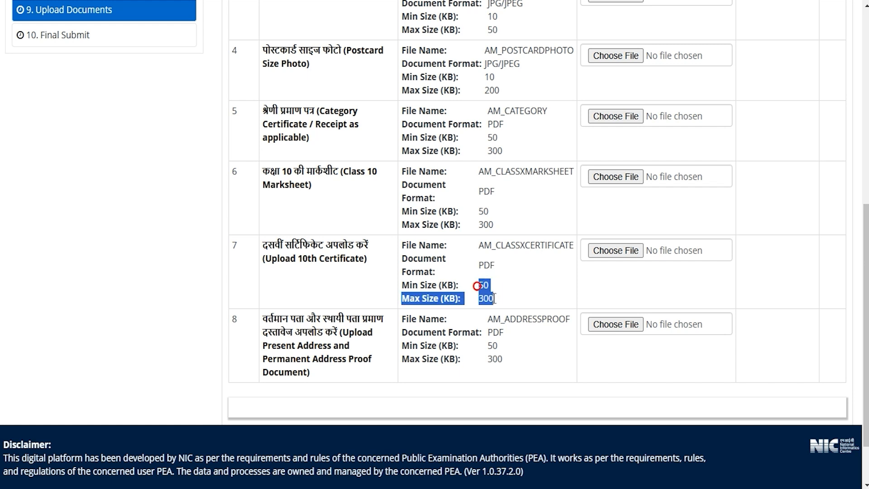
# - Examine the required file name, document format and size limits for the present and permanent address proof
pyautogui.click(498, 346)
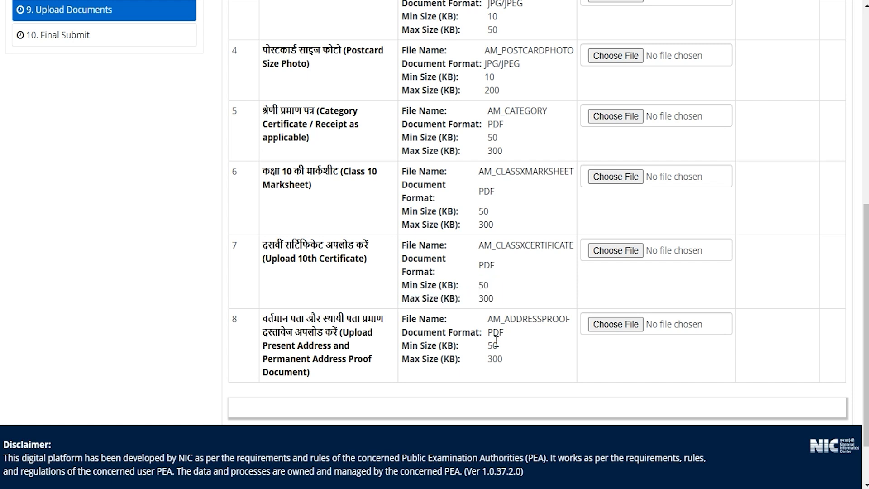
pyautogui.moveTo(494, 318); pyautogui.dragTo(566, 322)
pyautogui.doubleClick(490, 333)
pyautogui.moveTo(489, 346); pyautogui.dragTo(507, 362)
# - Upload AM_PHOTO.jpg as the passport-size photograph, using the original image instead of the cropped one
pyautogui.scroll(6, 500, 286)
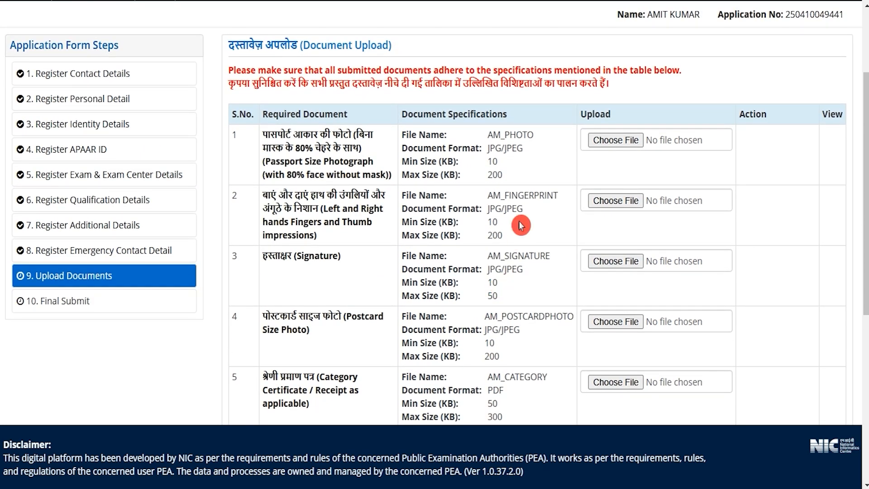
pyautogui.click(615, 140)
pyautogui.doubleClick(593, 20)
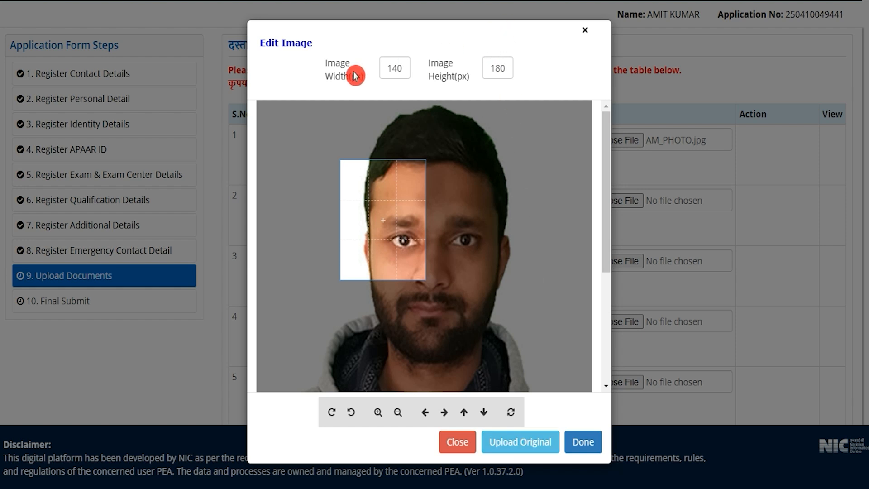
pyautogui.moveTo(405, 219); pyautogui.dragTo(437, 214)
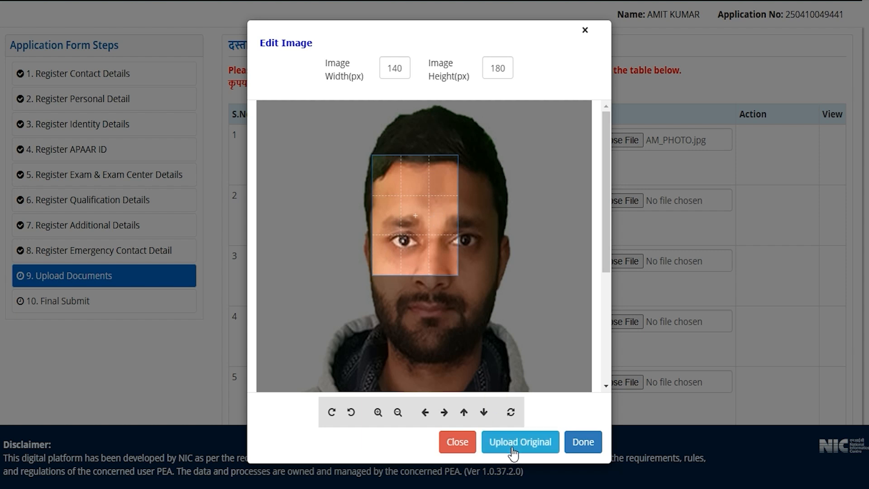
pyautogui.moveTo(456, 273); pyautogui.dragTo(463, 276)
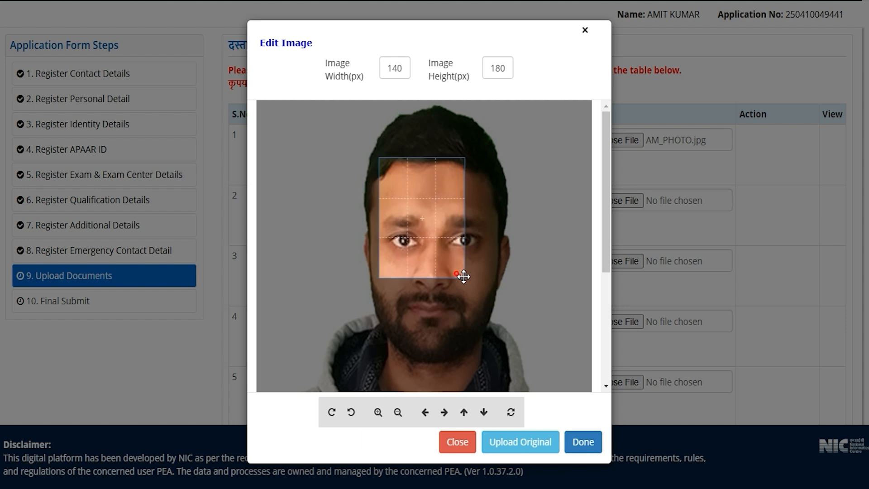
pyautogui.click(539, 442)
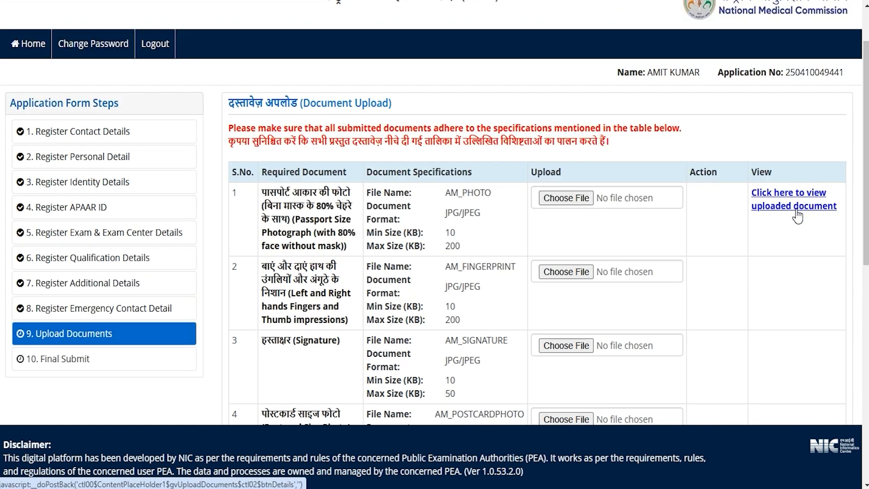
pyautogui.click(806, 299)
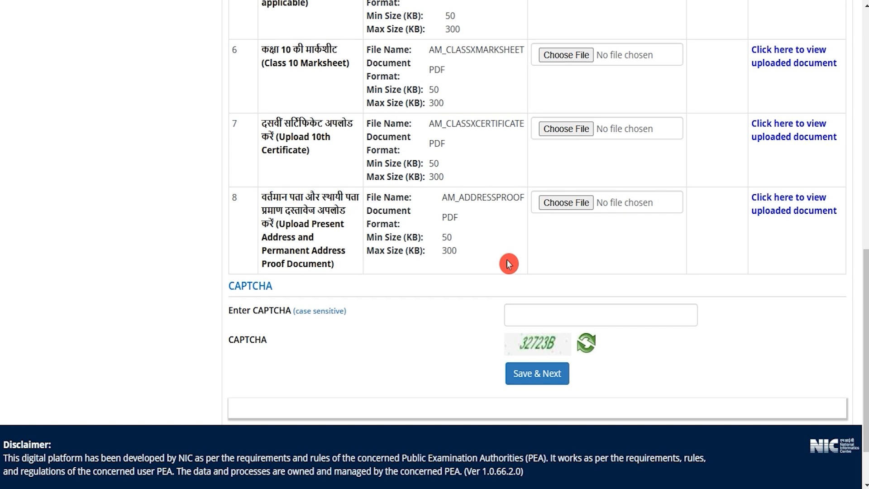
# - Review the uploaded documents, fill in the CAPTCHA and save the document upload page to continue
pyautogui.scroll(4, 509, 264)
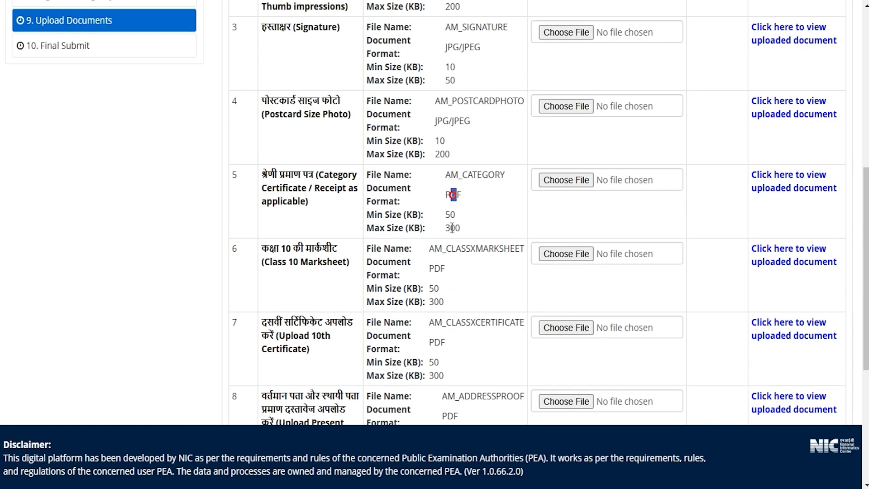
pyautogui.scroll(-4, 456, 284)
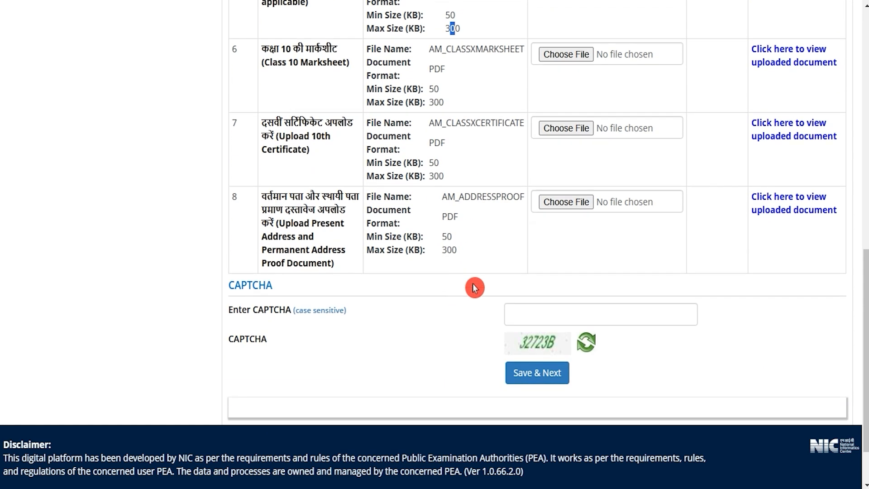
pyautogui.scroll(-2, 752, 322)
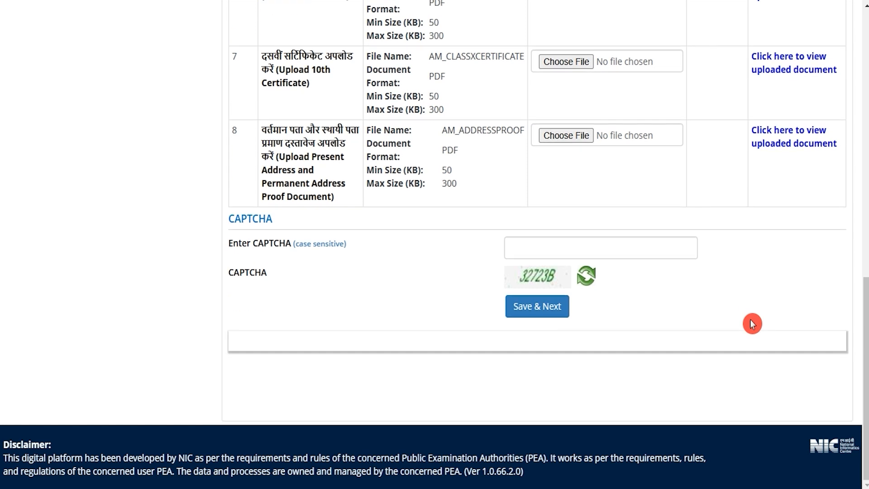
pyautogui.click(544, 255)
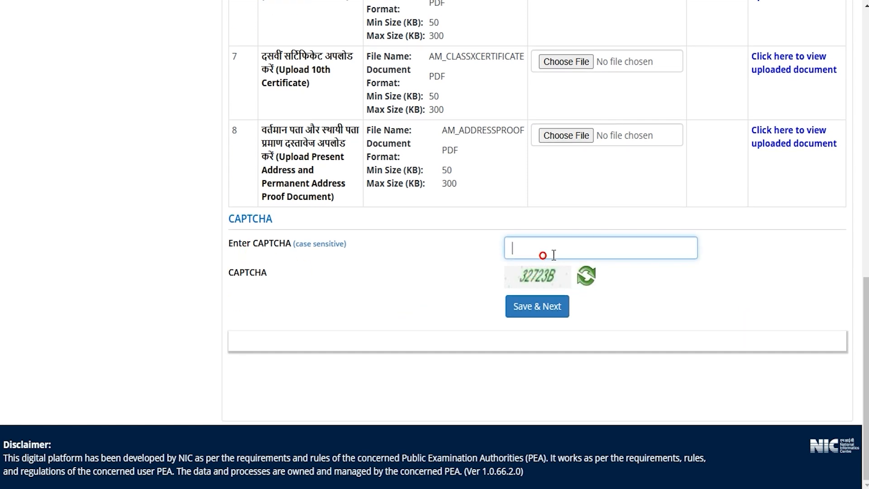
pyautogui.click(556, 319)
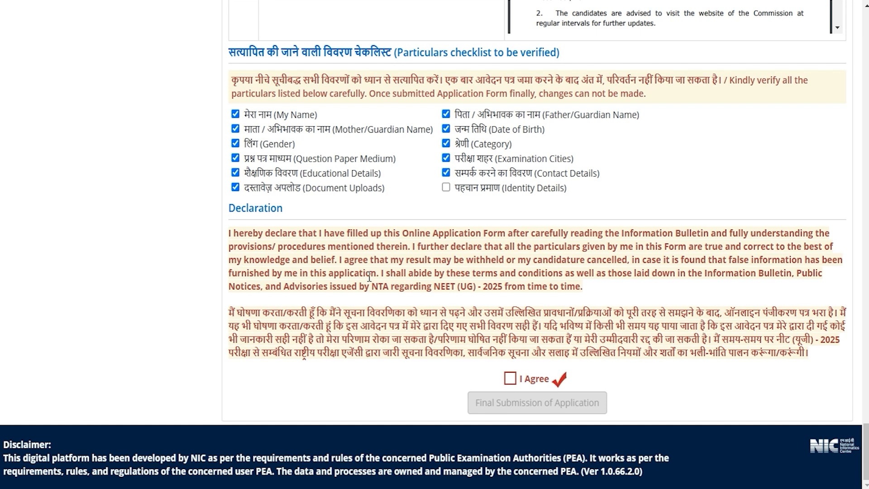
# - Make the final submission of the application with Identity Details marked as verified and the declaration agreed to
pyautogui.scroll(1, 368, 278)
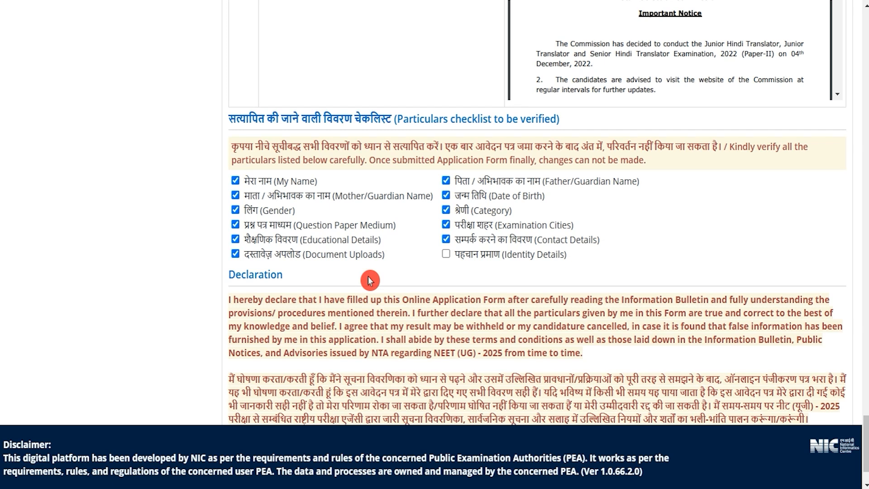
pyautogui.click(446, 254)
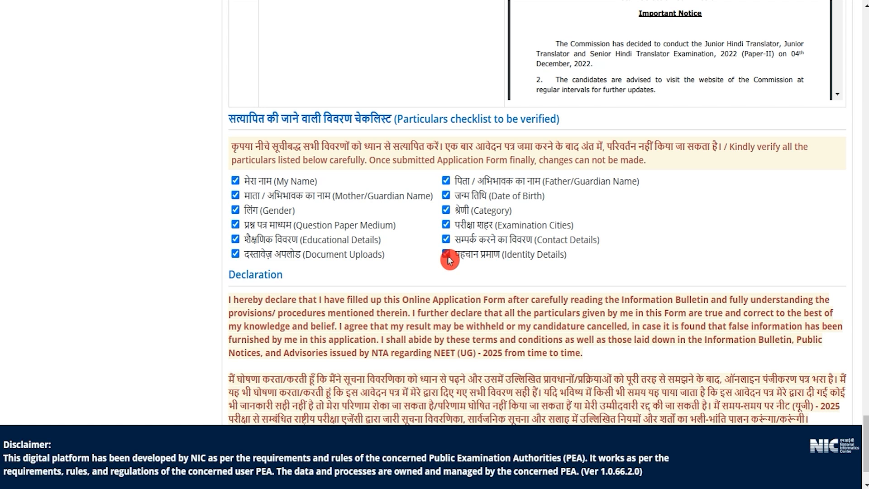
pyautogui.scroll(-1, 452, 289)
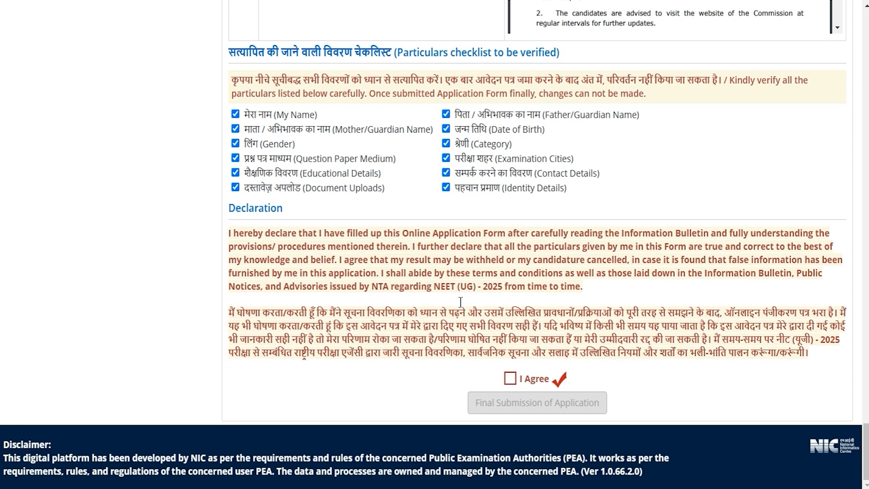
pyautogui.click(511, 379)
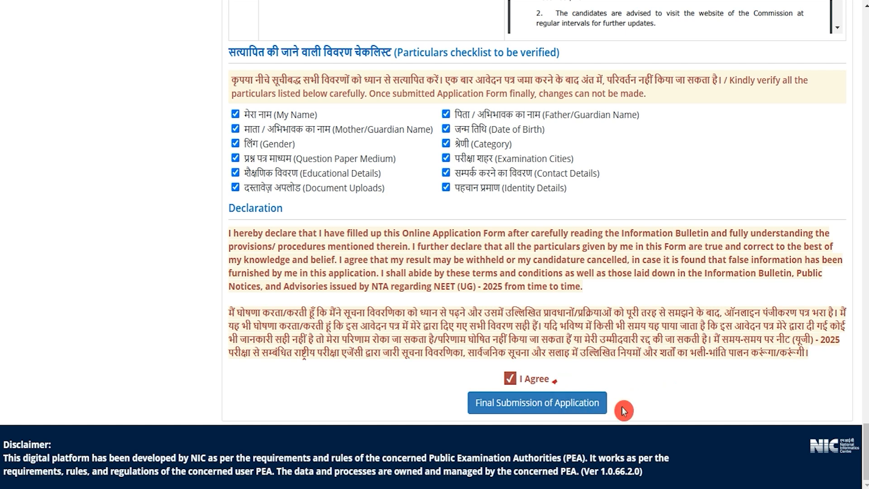
pyautogui.click(600, 412)
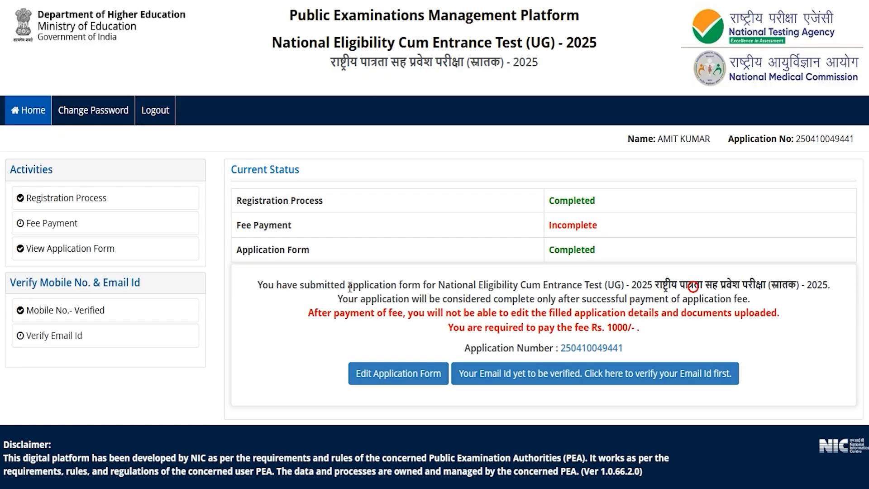
# - Review the submission message, then verify the registered email ID with the CAPTCHA and the one-time password
pyautogui.moveTo(301, 288); pyautogui.dragTo(711, 285)
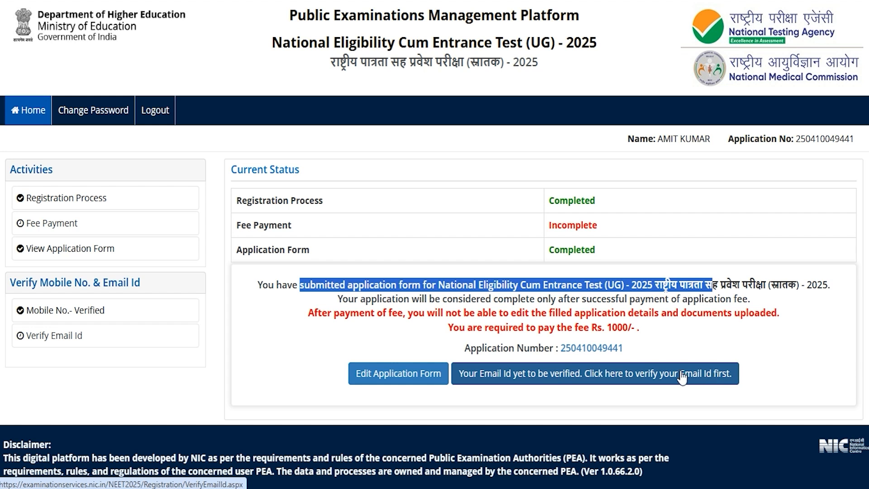
pyautogui.click(643, 375)
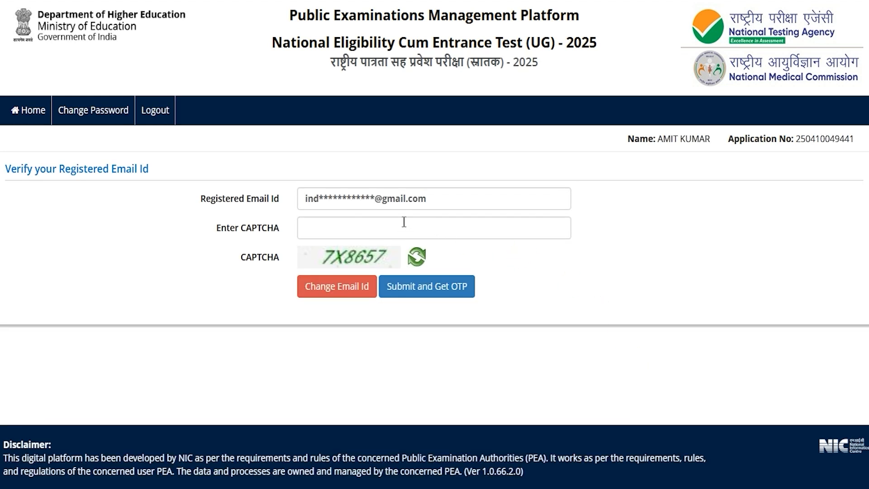
pyautogui.click(334, 253)
pyautogui.click(326, 226)
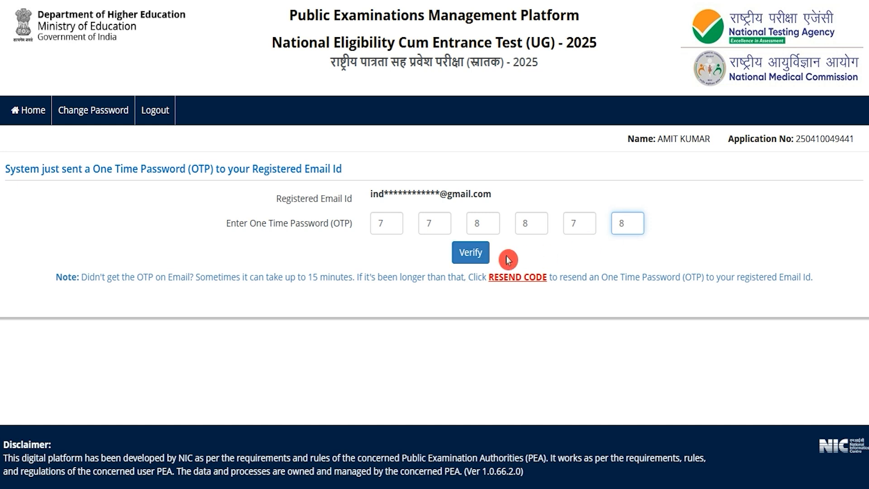
pyautogui.click(482, 262)
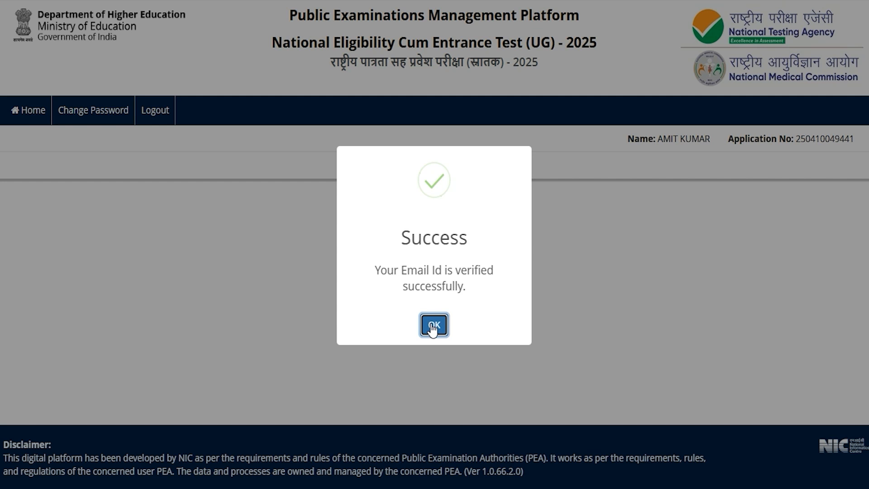
# - Dismiss the email verification message and review the application's submission and fee payment status
pyautogui.click(433, 324)
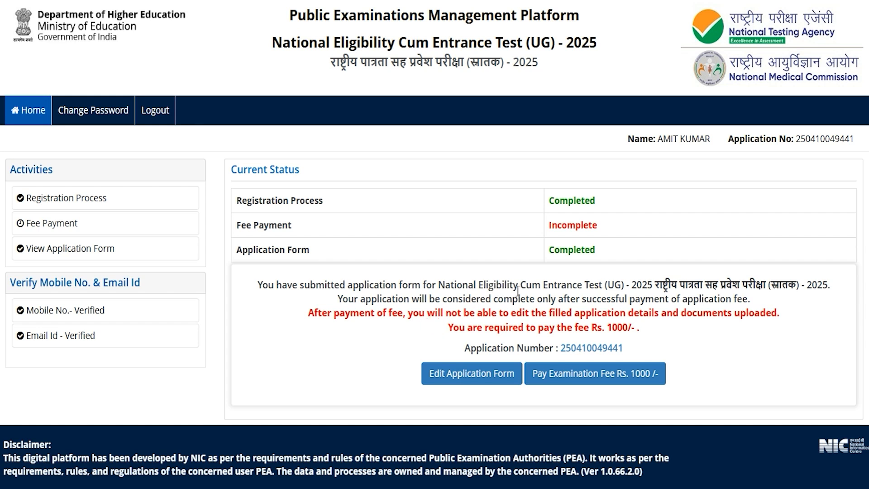
pyautogui.moveTo(650, 285); pyautogui.dragTo(680, 285)
pyautogui.click(680, 285)
pyautogui.moveTo(302, 284); pyautogui.dragTo(426, 283)
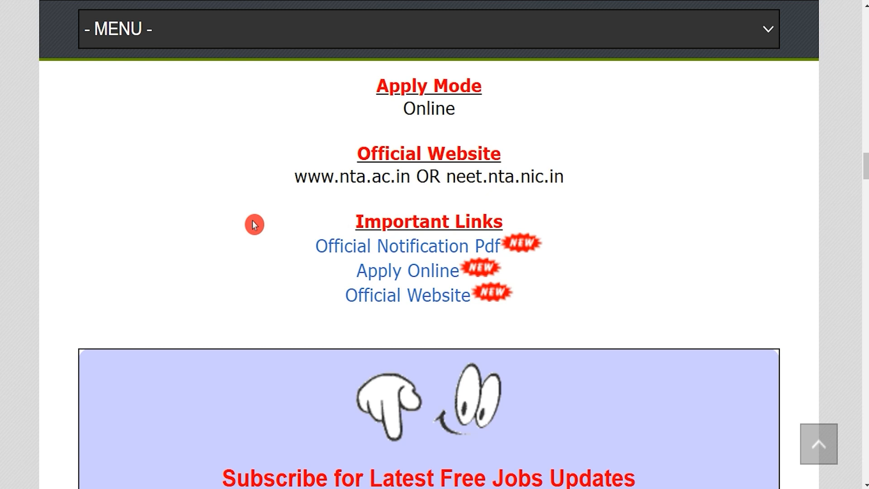
# - Switch to the exam information page and examine the application fee for each category and the accepted payment modes
pyautogui.scroll(5, 395, 222)
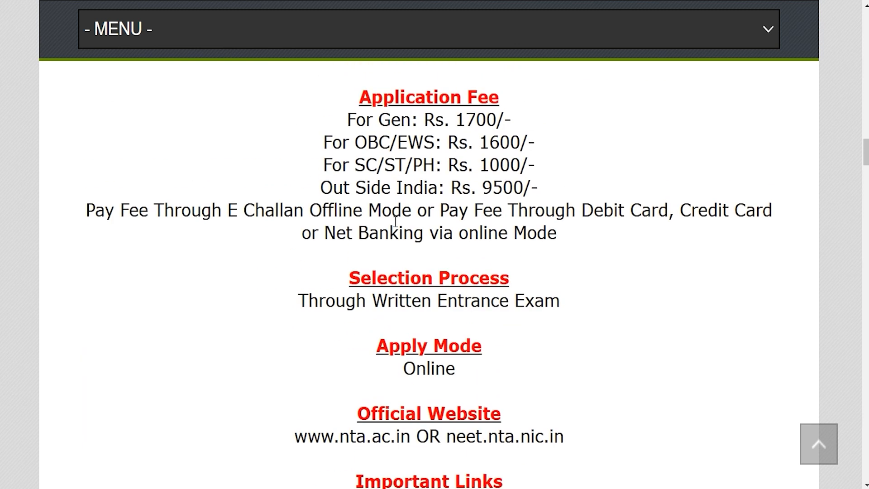
pyautogui.scroll(2, 395, 221)
pyautogui.moveTo(355, 192); pyautogui.dragTo(400, 192)
pyautogui.moveTo(455, 192); pyautogui.dragTo(497, 192)
pyautogui.moveTo(365, 213); pyautogui.dragTo(424, 215)
pyautogui.moveTo(478, 214); pyautogui.dragTo(501, 215)
pyautogui.moveTo(365, 237); pyautogui.dragTo(518, 238)
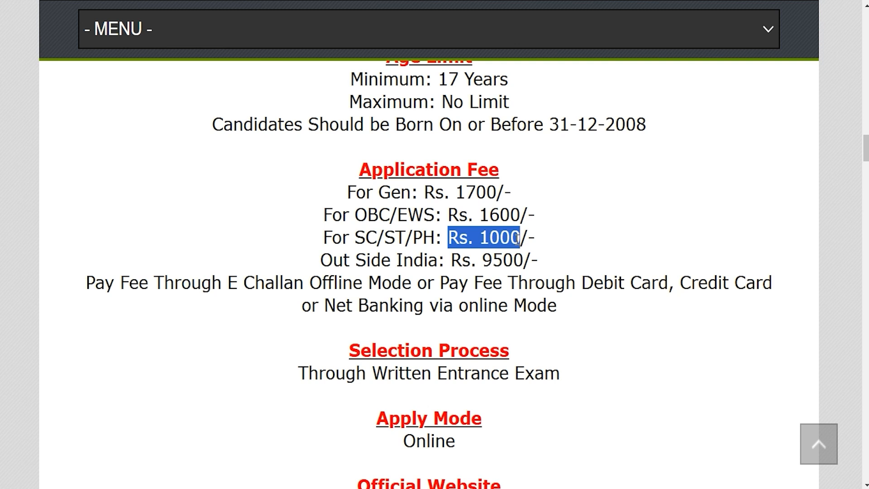
pyautogui.moveTo(329, 259); pyautogui.dragTo(429, 260)
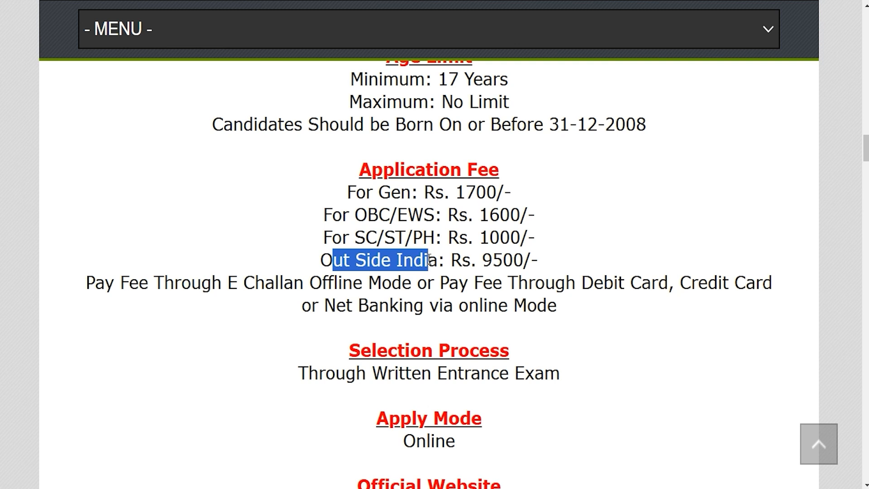
pyautogui.moveTo(477, 260); pyautogui.dragTo(523, 260)
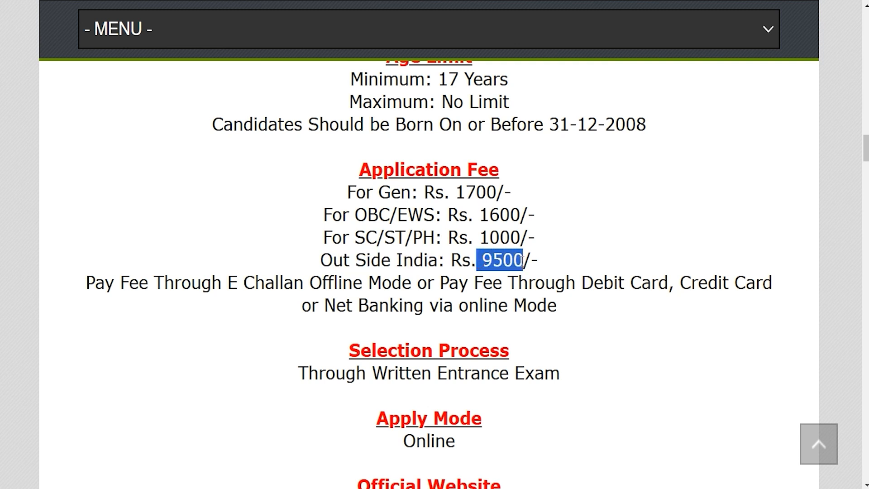
pyautogui.click(337, 286)
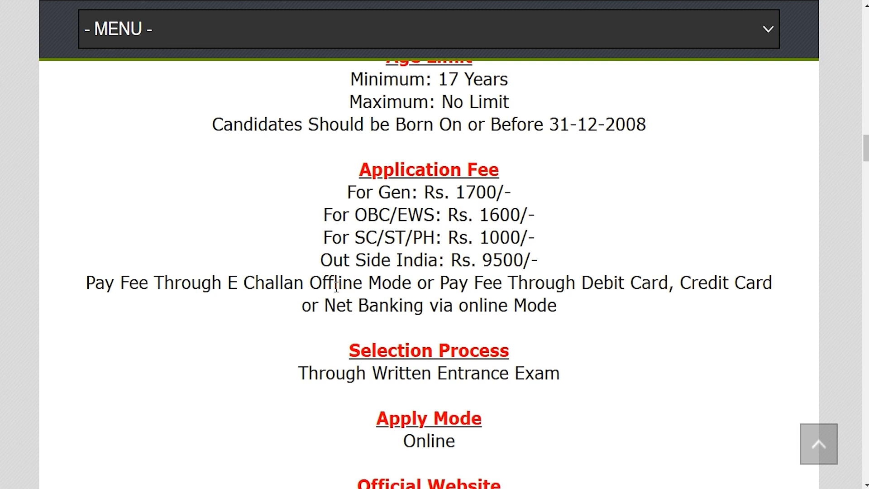
pyautogui.moveTo(181, 283); pyautogui.dragTo(537, 301)
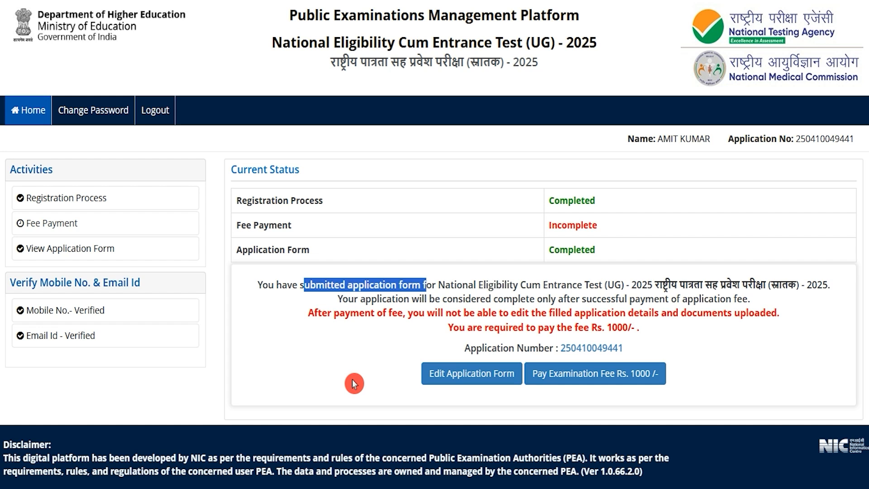
# - Start the examination fee payment with Online Payment as the mode and confirm proceeding to it
pyautogui.click(596, 389)
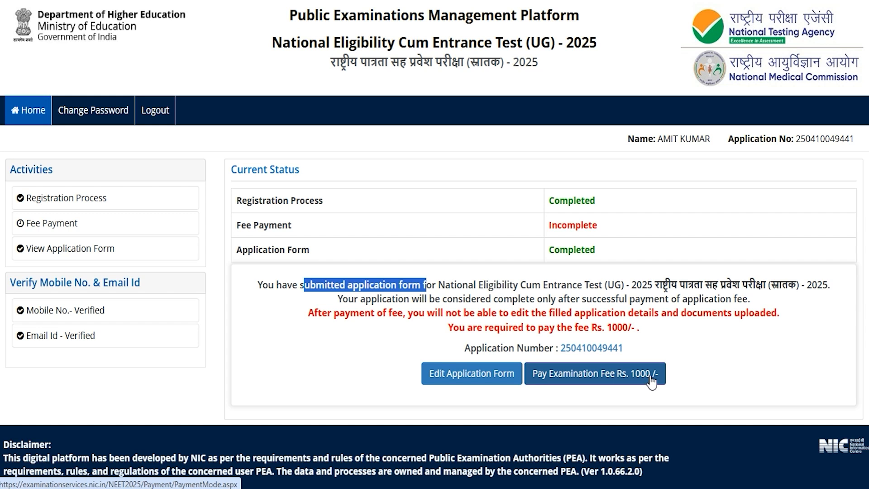
pyautogui.click(602, 377)
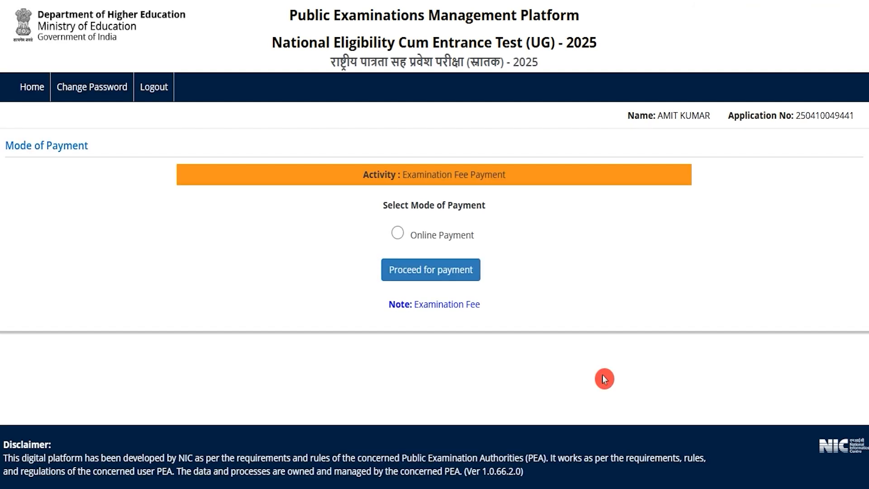
pyautogui.click(398, 255)
pyautogui.click(437, 302)
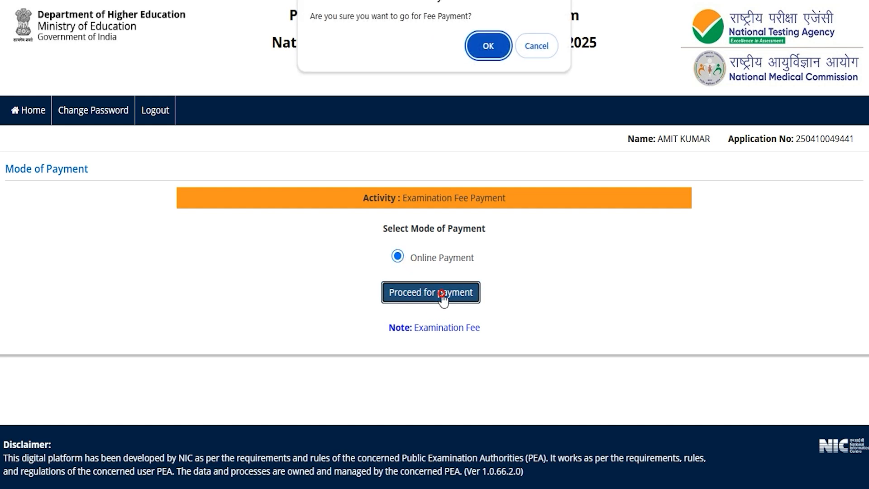
pyautogui.click(487, 46)
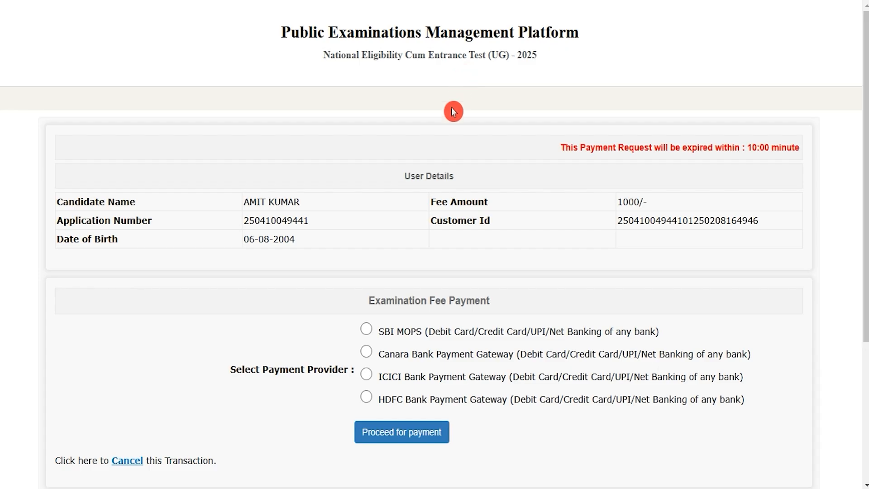
# - Select SBI MOPS as the payment provider, choose Other Bank Debit Cards and confirm the payment details
pyautogui.click(367, 329)
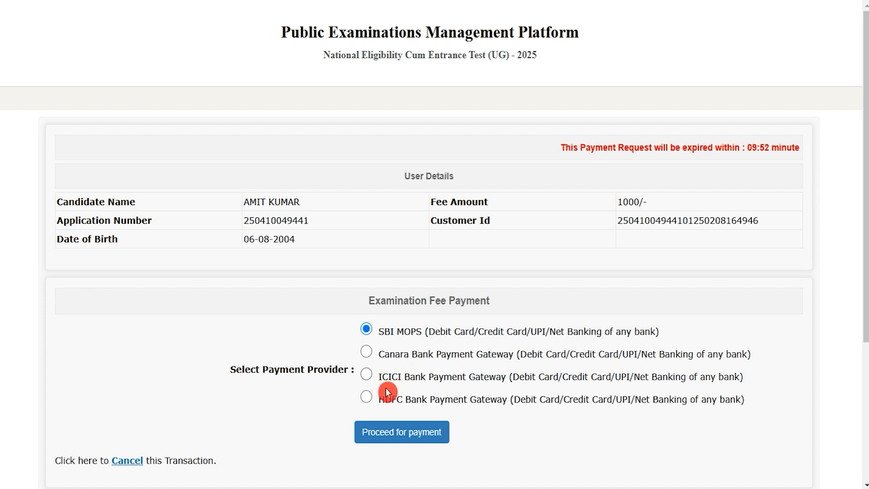
pyautogui.click(405, 432)
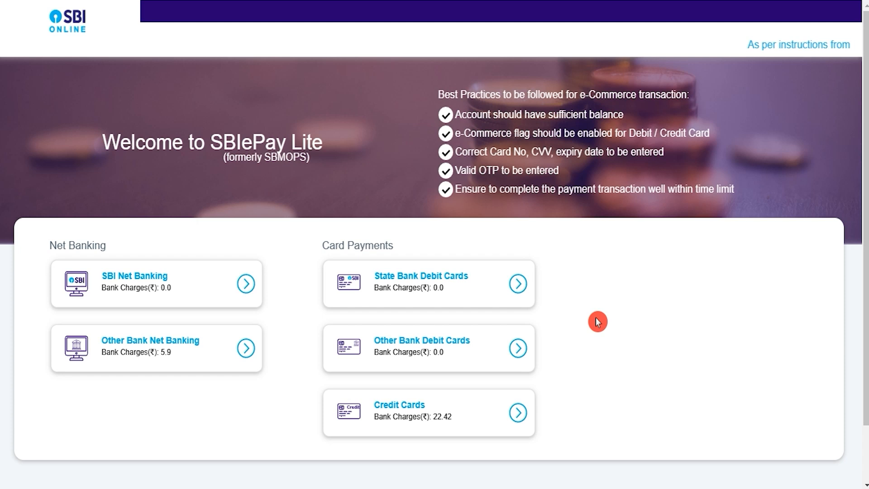
pyautogui.scroll(-2, 598, 321)
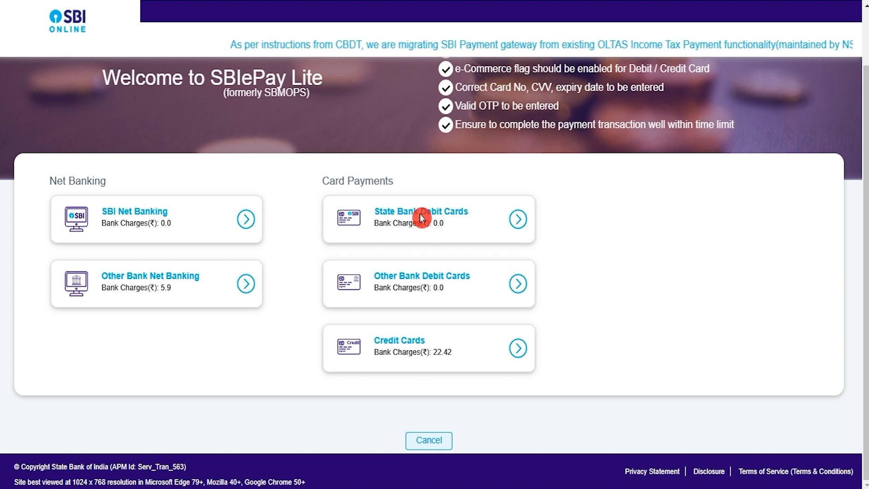
pyautogui.click(518, 285)
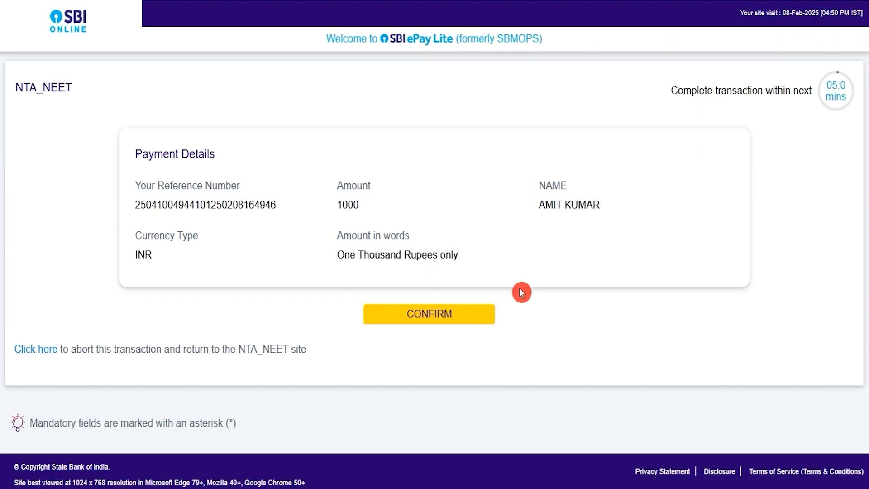
pyautogui.click(438, 318)
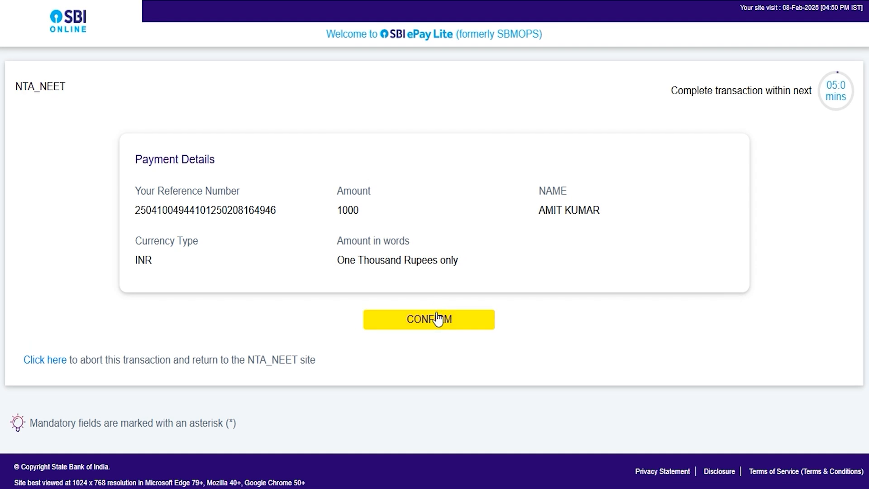
pyautogui.click(433, 322)
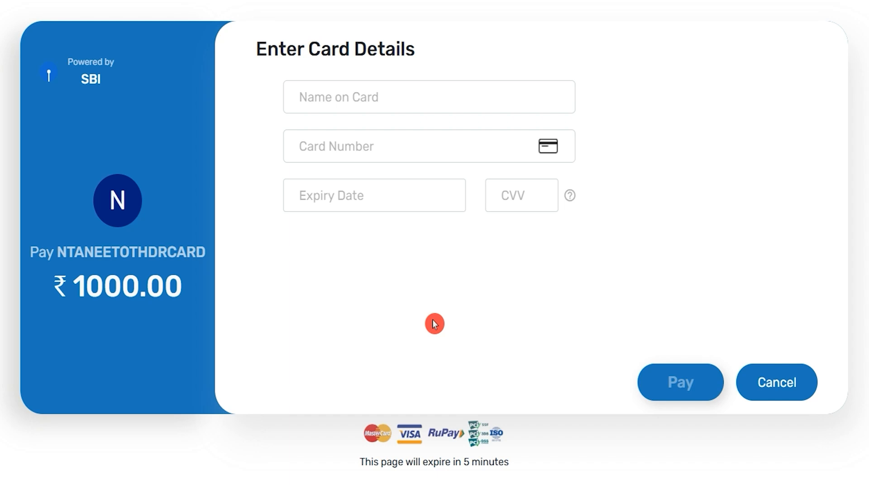
# - Go through the name, card number, expiry date and CVV fields required on the card payment page
pyautogui.click(368, 101)
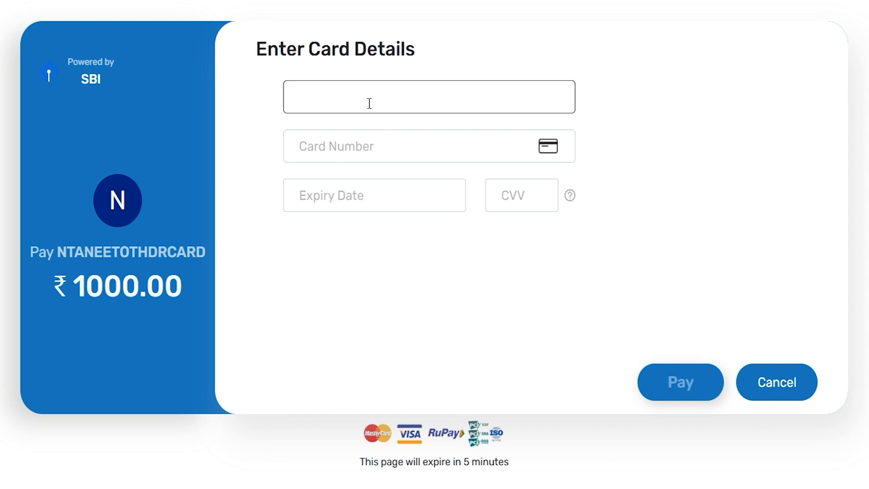
pyautogui.click(364, 146)
pyautogui.click(366, 192)
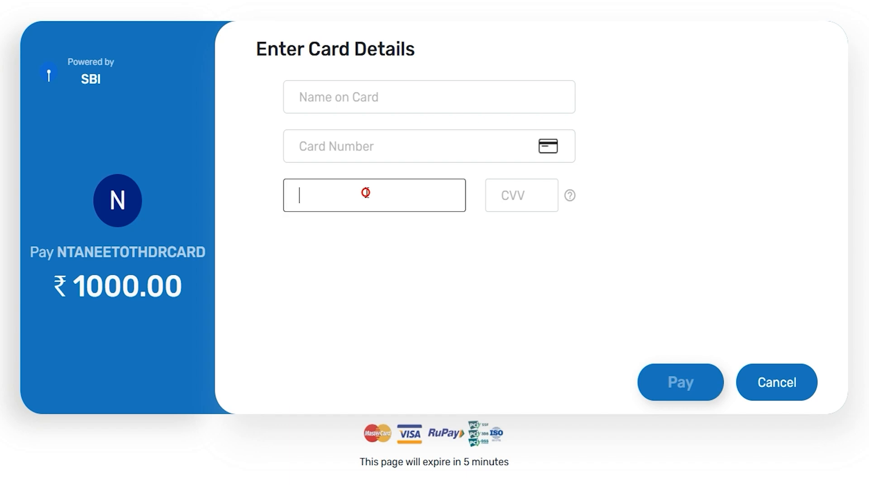
pyautogui.click(517, 194)
pyautogui.click(505, 291)
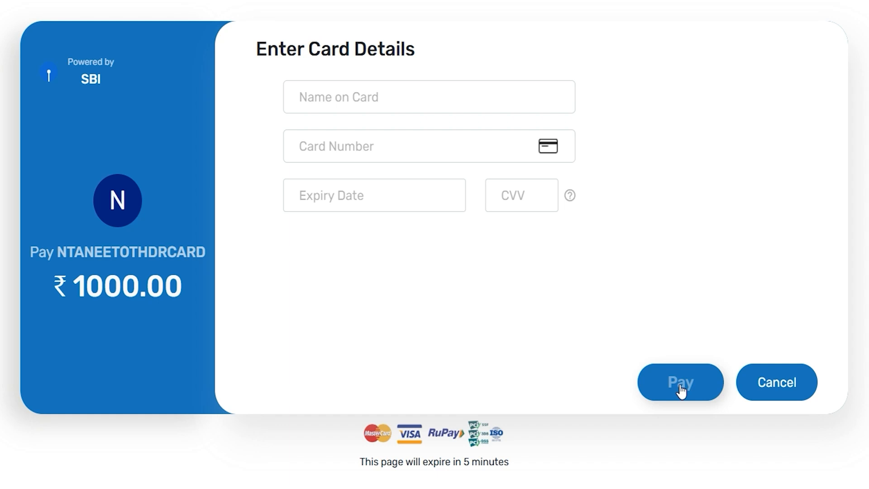
pyautogui.moveTo(656, 347)
pyautogui.mouseDown()
pyautogui.moveTo(618, 330)
pyautogui.moveTo(567, 324)
pyautogui.mouseUp()
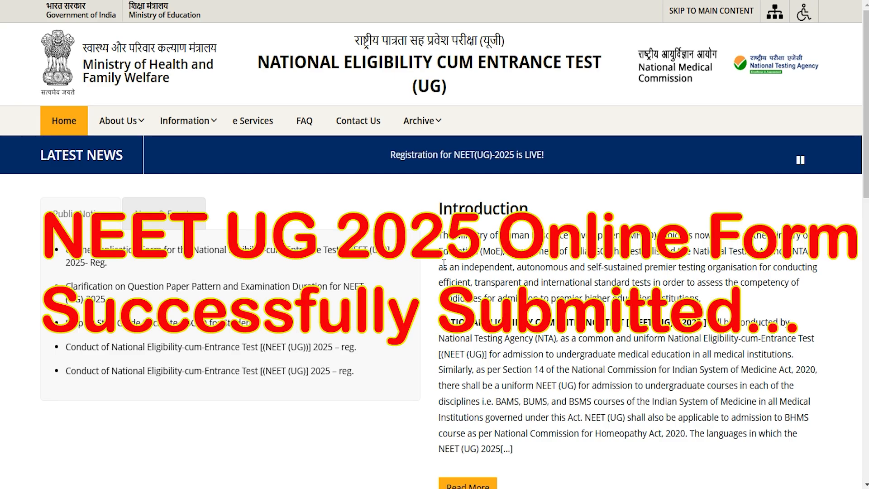
pyautogui.scroll(-6, 443, 264)
pyautogui.scroll(3, 439, 291)
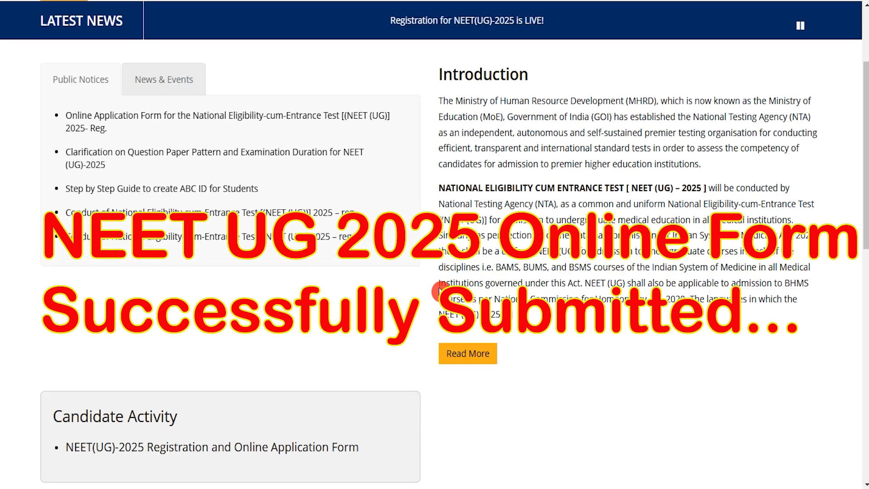
pyautogui.scroll(3, 438, 290)
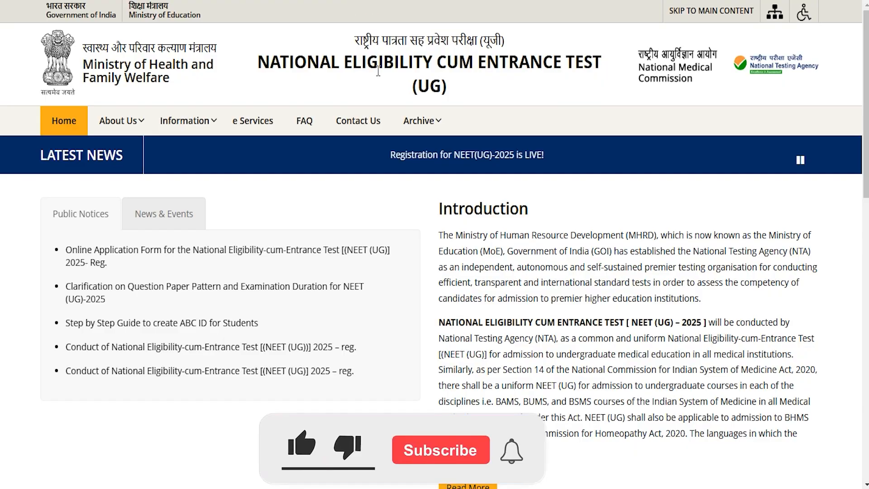
pyautogui.scroll(-1, 447, 231)
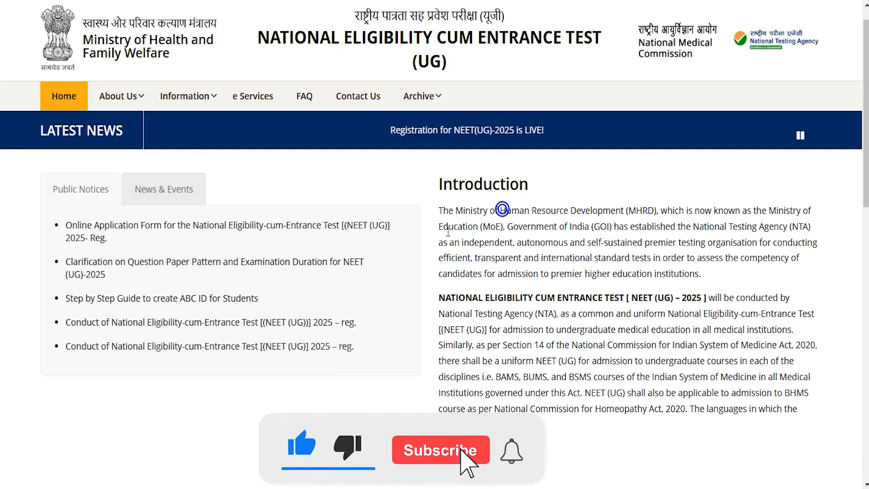
pyautogui.scroll(-6, 448, 231)
pyautogui.scroll(7, 447, 233)
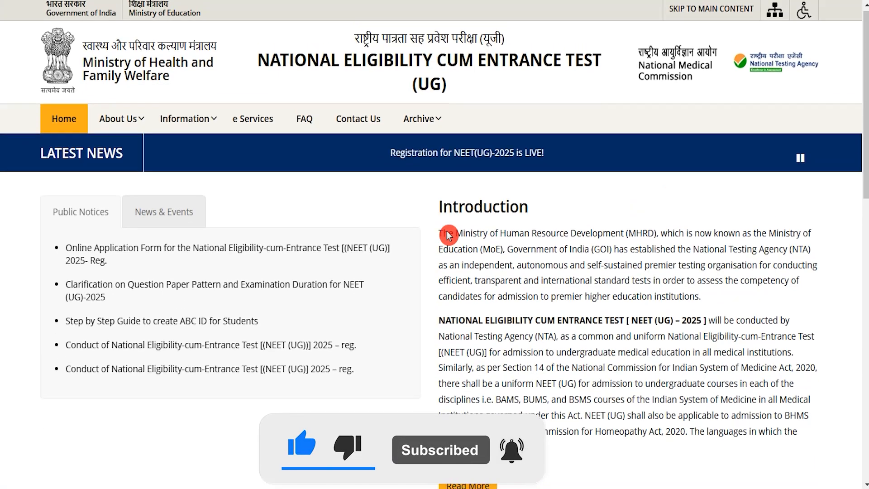
pyautogui.scroll(-3, 448, 233)
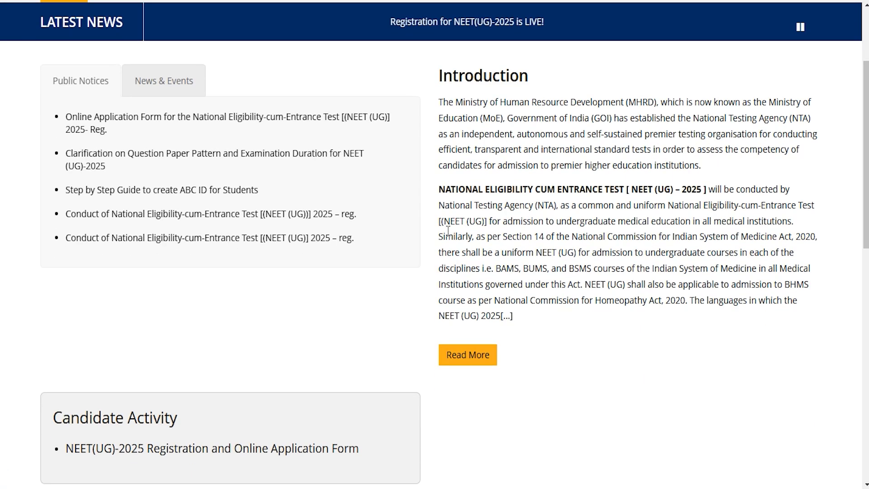